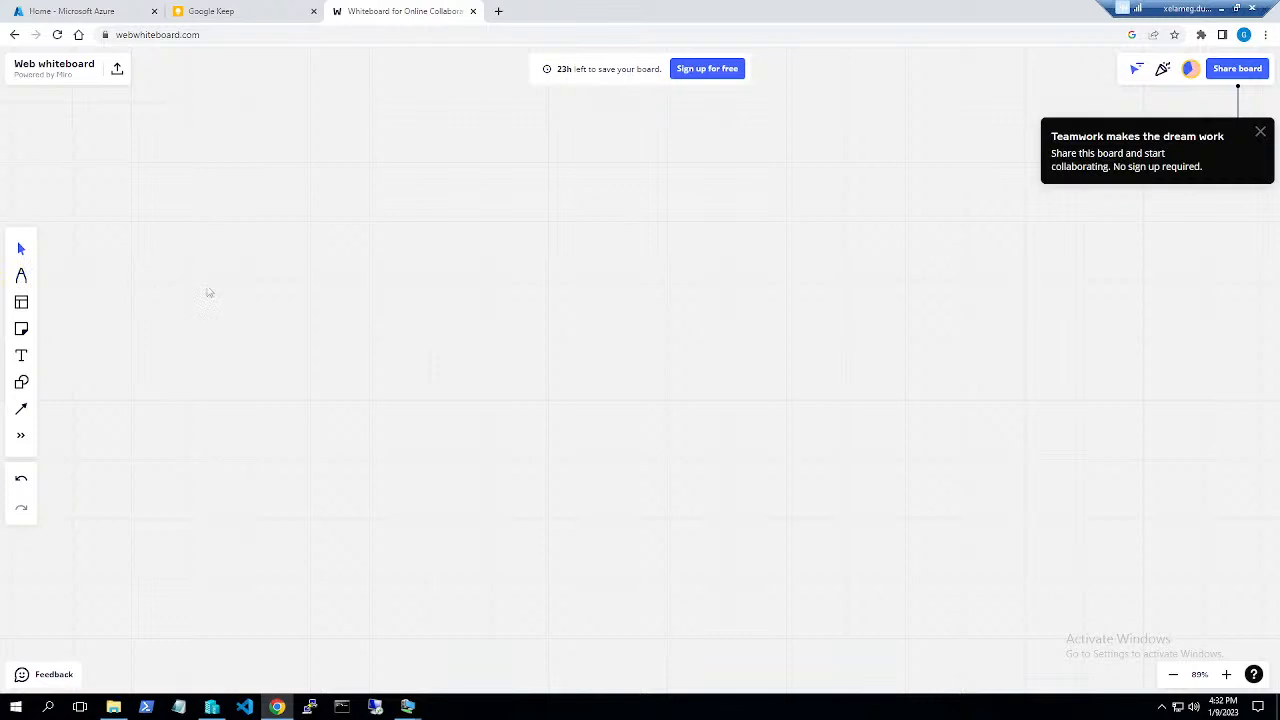
# - Leave the blank whiteboard and switch to the Google Keep notes
pyautogui.click(235, 12)
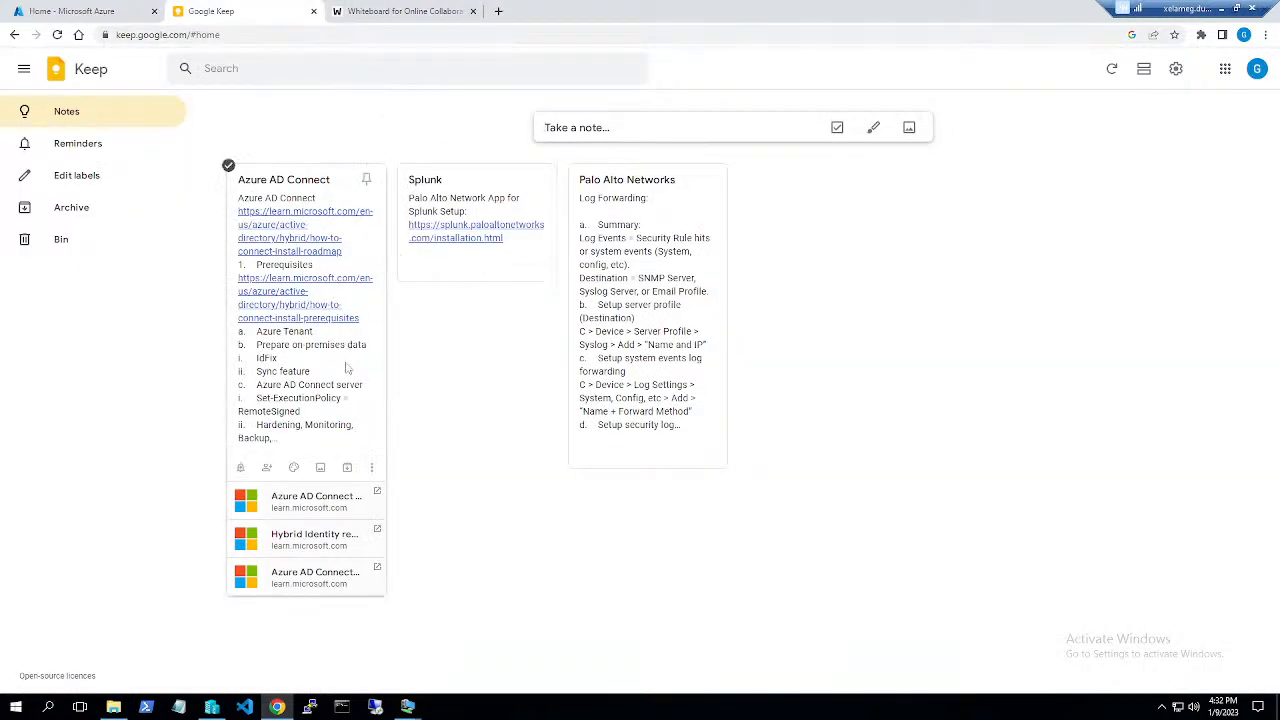
# - Review the Azure AD Connect note in Keep, then return to the blank whiteboard
pyautogui.click(376, 380)
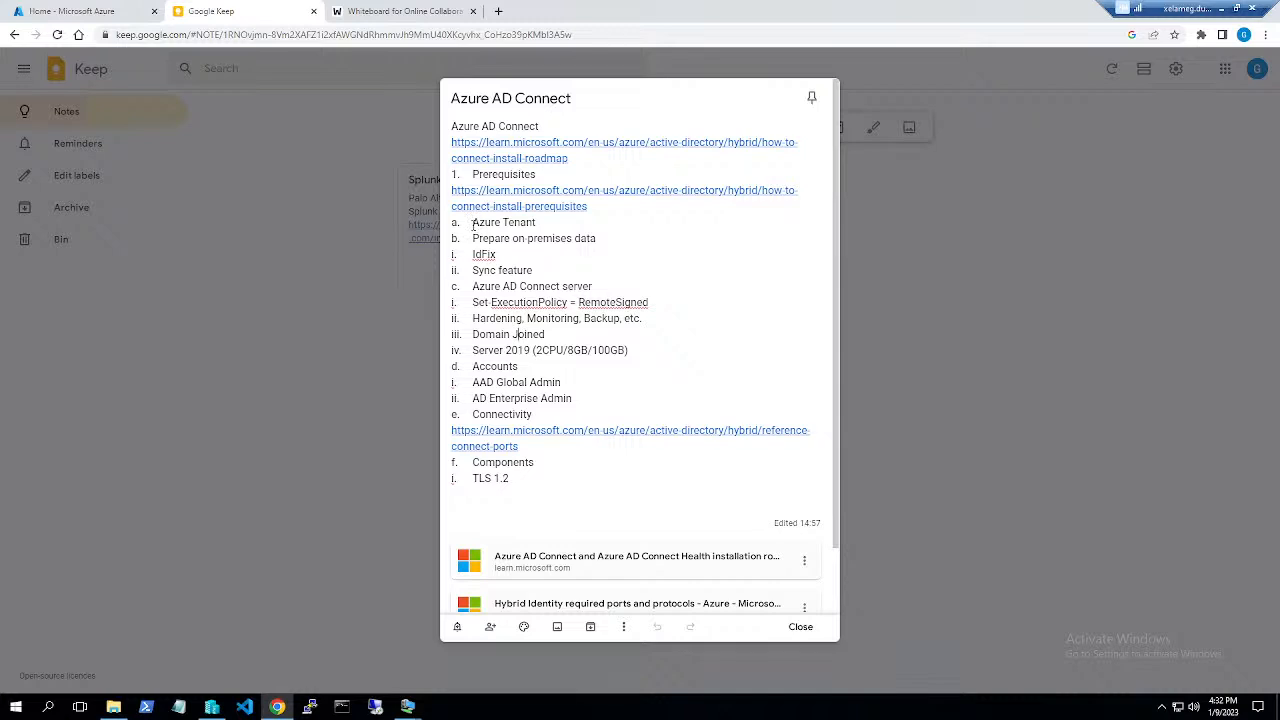
pyautogui.click(388, 12)
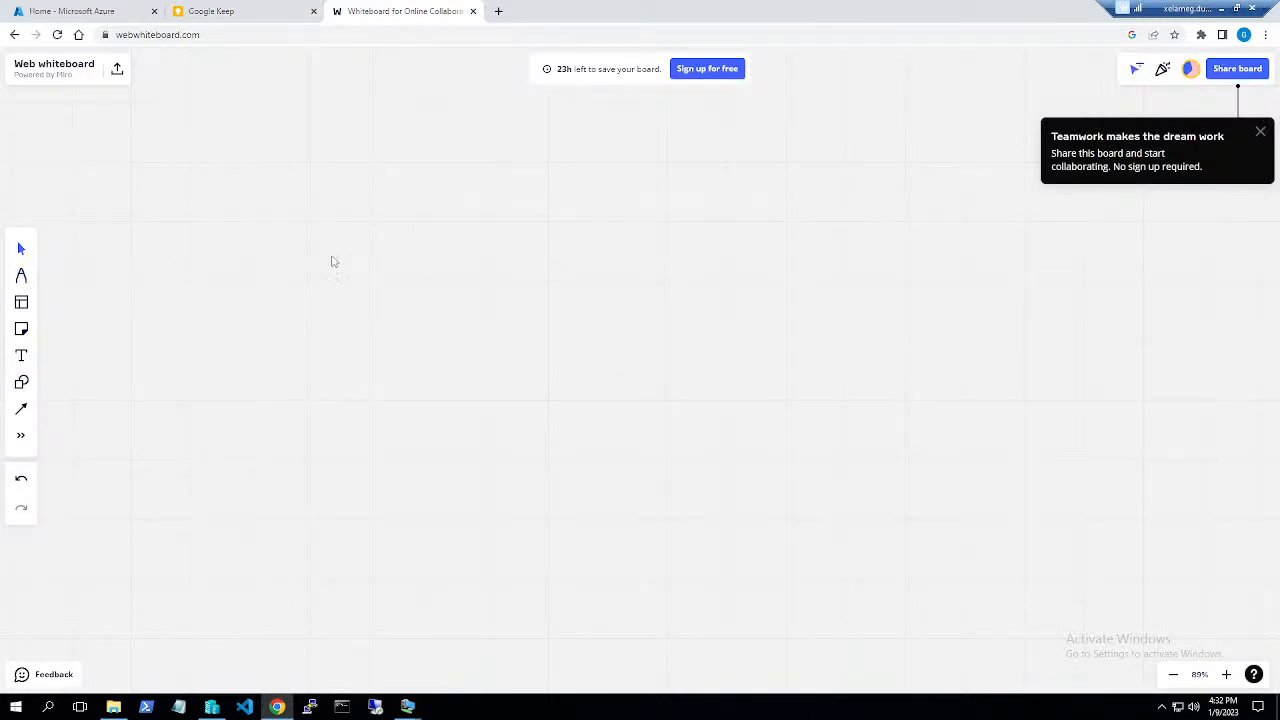
# - Hand-draw 'Az' inside a cloud with 'Internet' written along its bottom
pyautogui.click(22, 277)
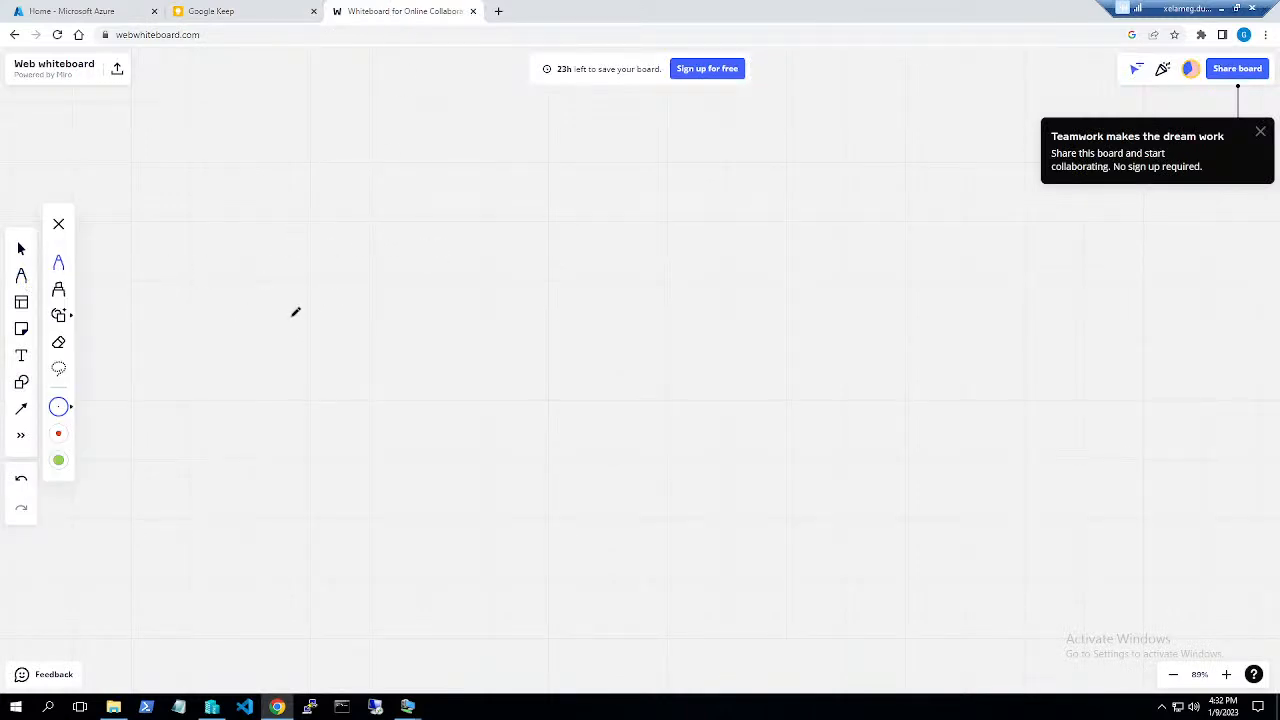
pyautogui.moveTo(316, 316); pyautogui.dragTo(322, 262)
pyautogui.moveTo(334, 195)
pyautogui.mouseDown()
pyautogui.moveTo(370, 289)
pyautogui.moveTo(394, 257)
pyautogui.moveTo(457, 270)
pyautogui.mouseUp()
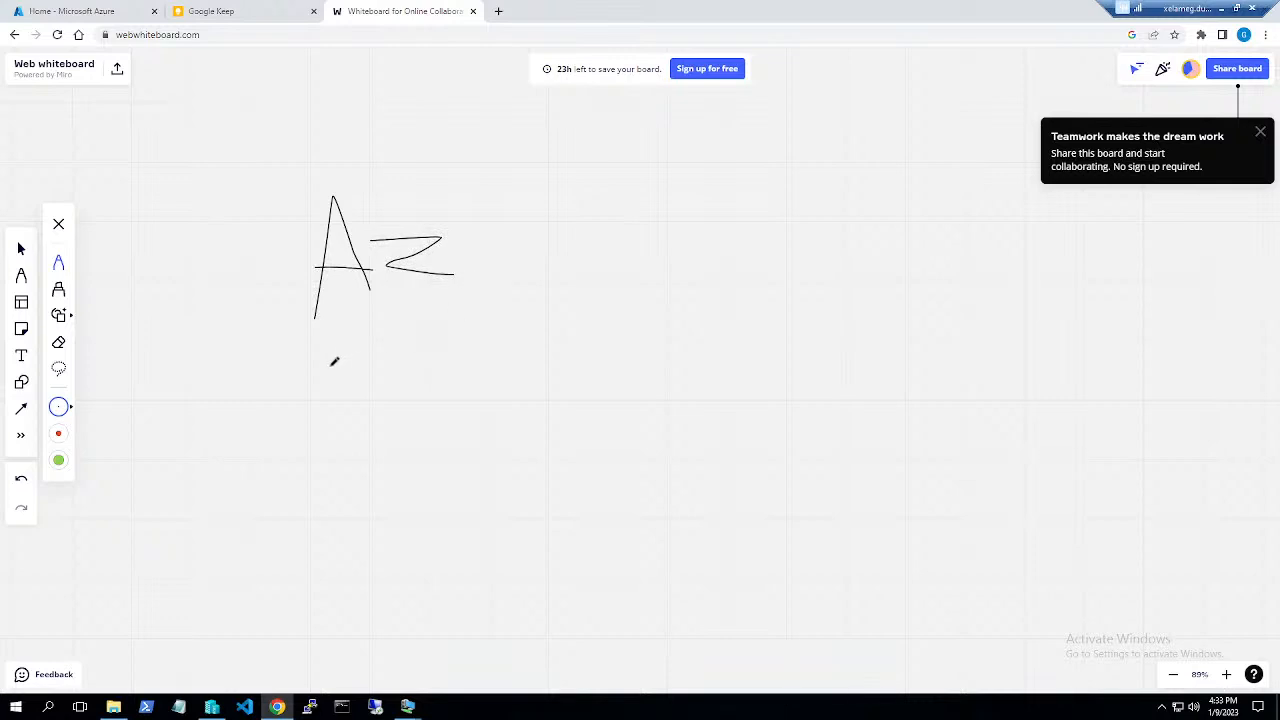
pyautogui.moveTo(303, 390); pyautogui.dragTo(253, 350)
pyautogui.moveTo(226, 230)
pyautogui.mouseDown()
pyautogui.moveTo(260, 190)
pyautogui.moveTo(367, 149)
pyautogui.moveTo(561, 219)
pyautogui.moveTo(437, 399)
pyautogui.moveTo(289, 384)
pyautogui.mouseUp()
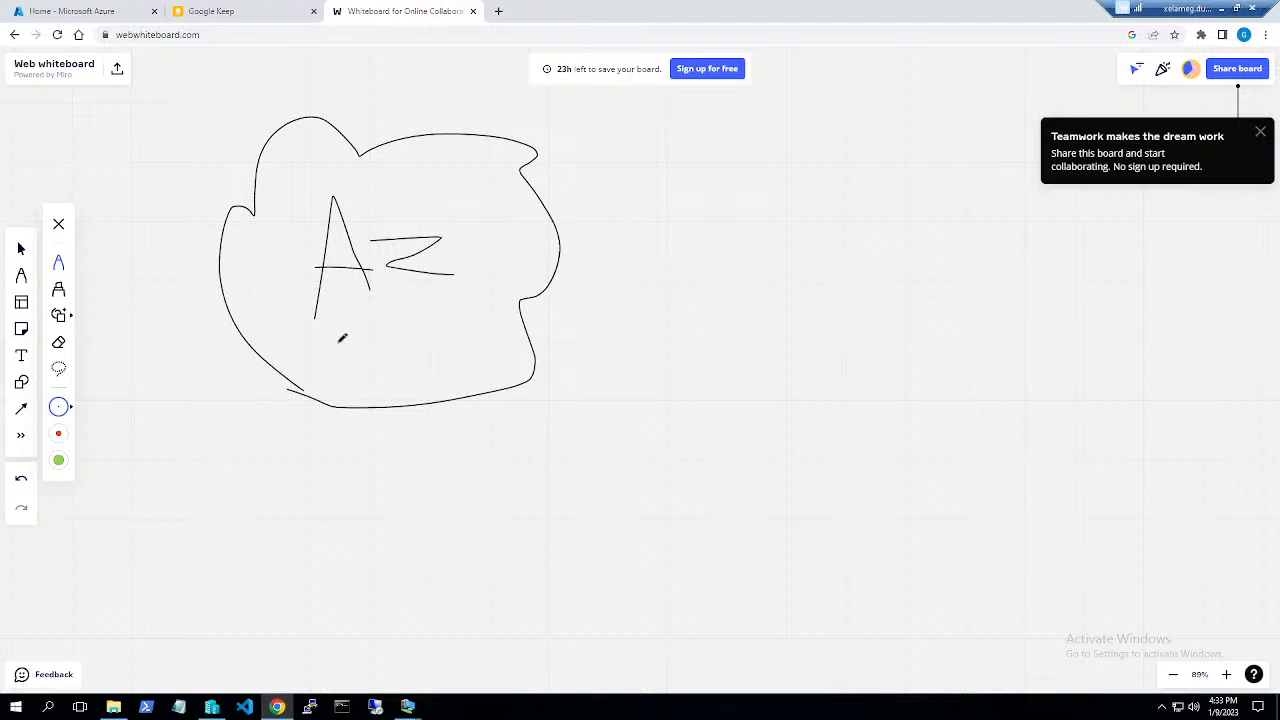
pyautogui.moveTo(343, 379)
pyautogui.mouseDown()
pyautogui.moveTo(345, 395)
pyautogui.moveTo(358, 370)
pyautogui.moveTo(388, 369)
pyautogui.moveTo(370, 394)
pyautogui.moveTo(434, 384)
pyautogui.moveTo(431, 397)
pyautogui.moveTo(470, 374)
pyautogui.moveTo(478, 386)
pyautogui.moveTo(514, 376)
pyautogui.moveTo(510, 366)
pyautogui.moveTo(532, 373)
pyautogui.mouseUp()
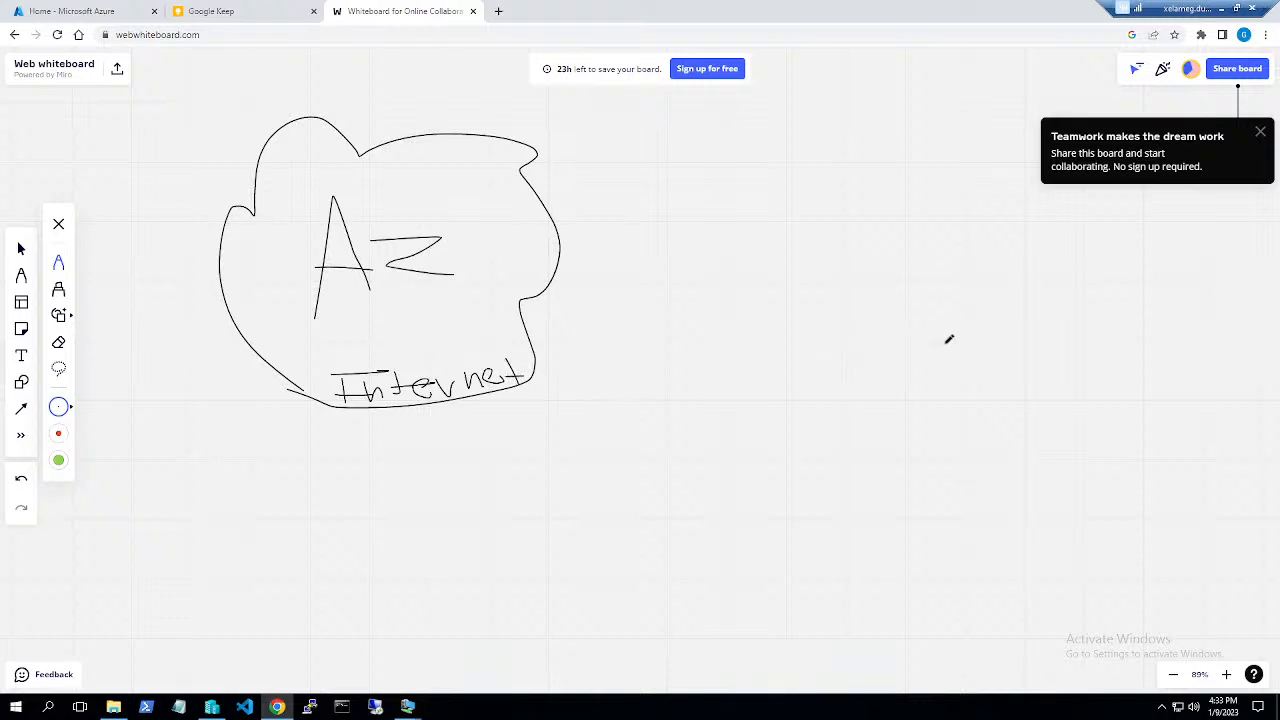
# - Draw an empty box to the right of the cloud
pyautogui.moveTo(965, 342)
pyautogui.mouseDown()
pyautogui.moveTo(677, 340)
pyautogui.moveTo(677, 463)
pyautogui.moveTo(974, 517)
pyautogui.moveTo(1062, 480)
pyautogui.mouseUp()
pyautogui.moveTo(1028, 402); pyautogui.dragTo(950, 342)
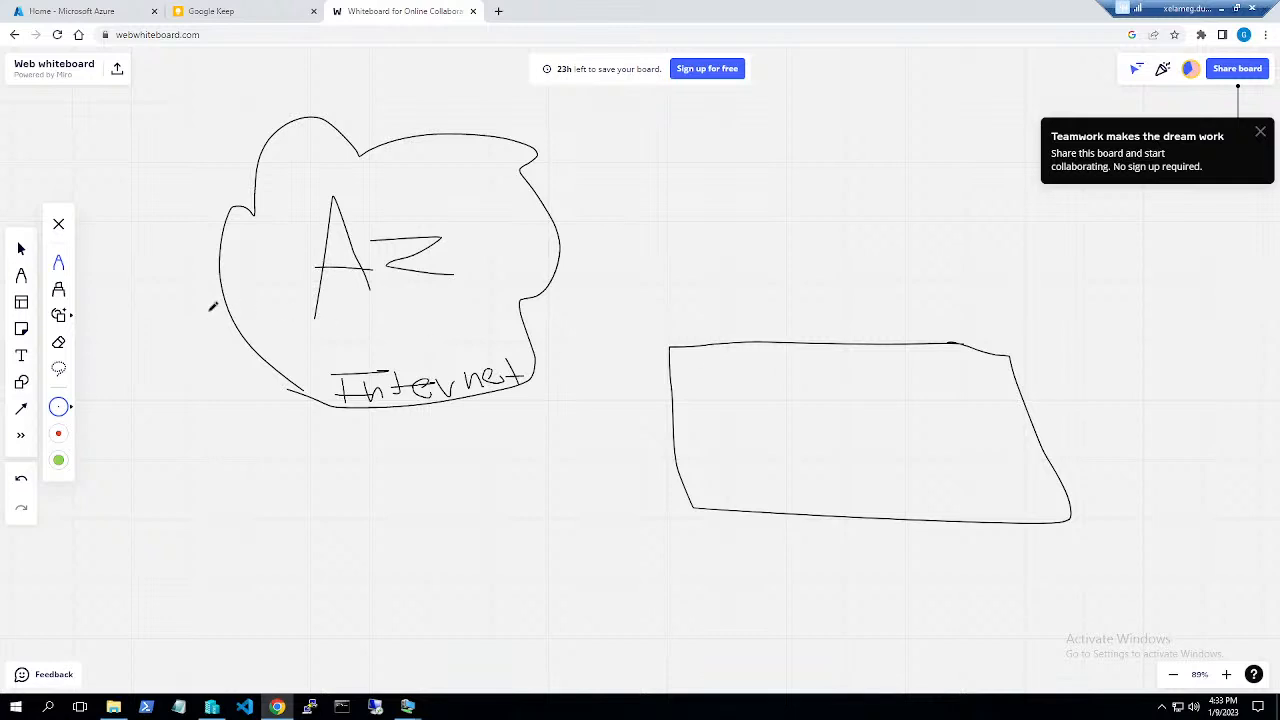
pyautogui.click(21, 356)
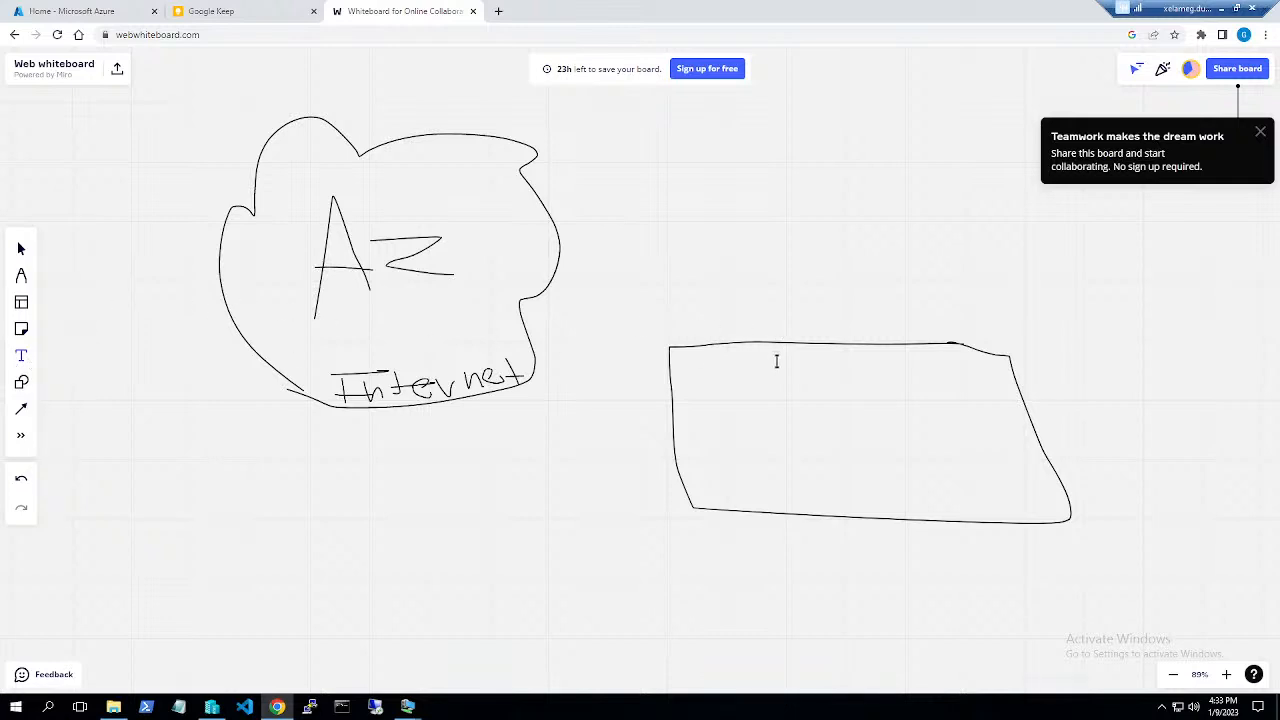
# - Add typed labels 'Onprem' in the box and 'AD Connect' between the shapes
pyautogui.click(829, 403)
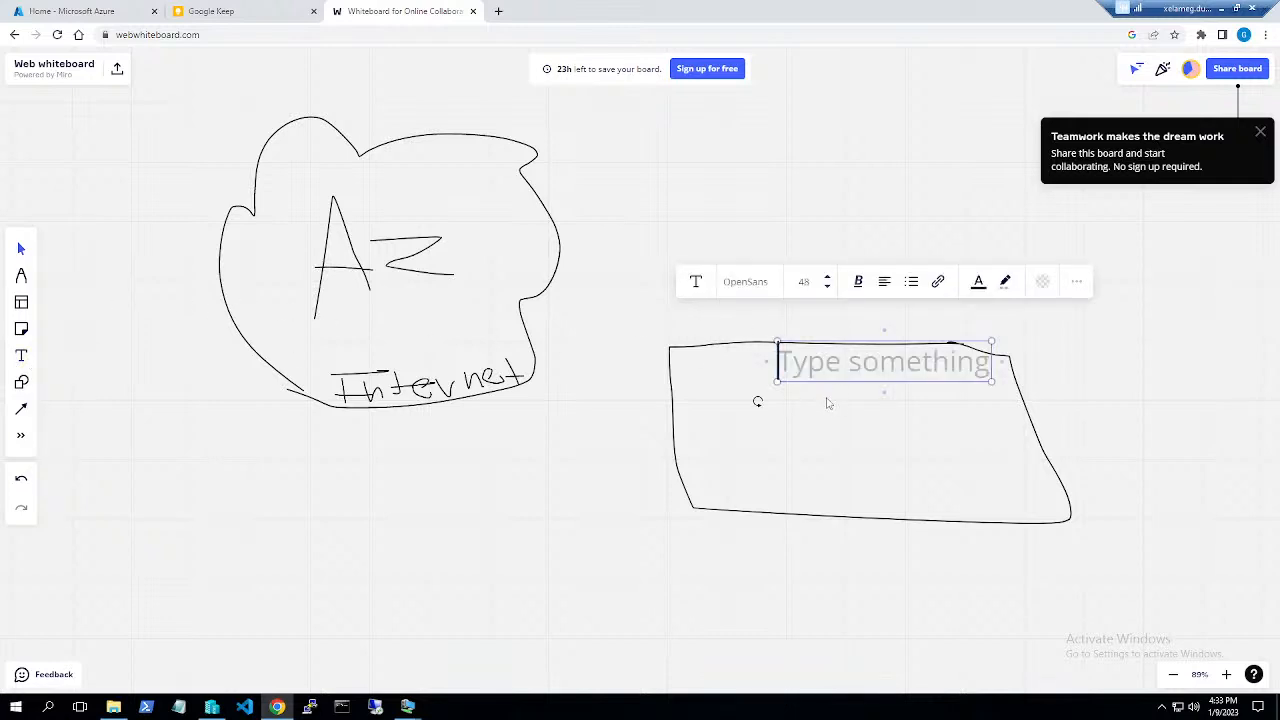
pyautogui.write('Onprem')
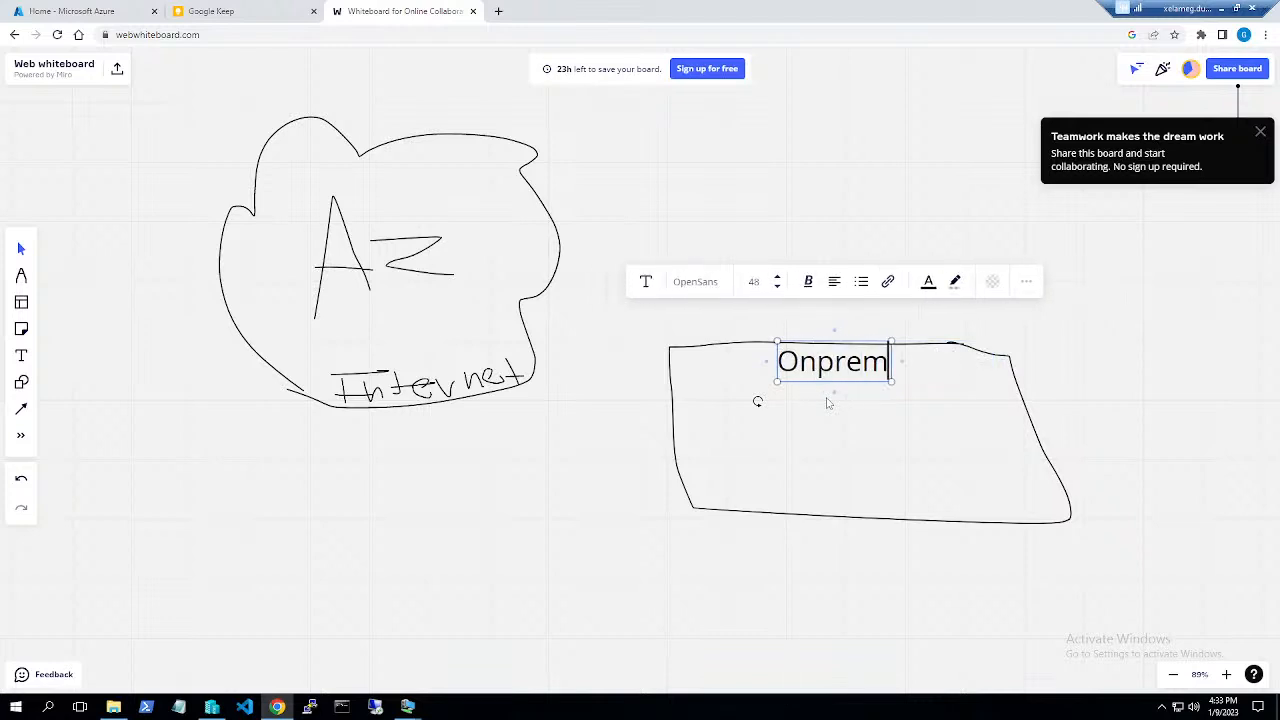
pyautogui.click(823, 441)
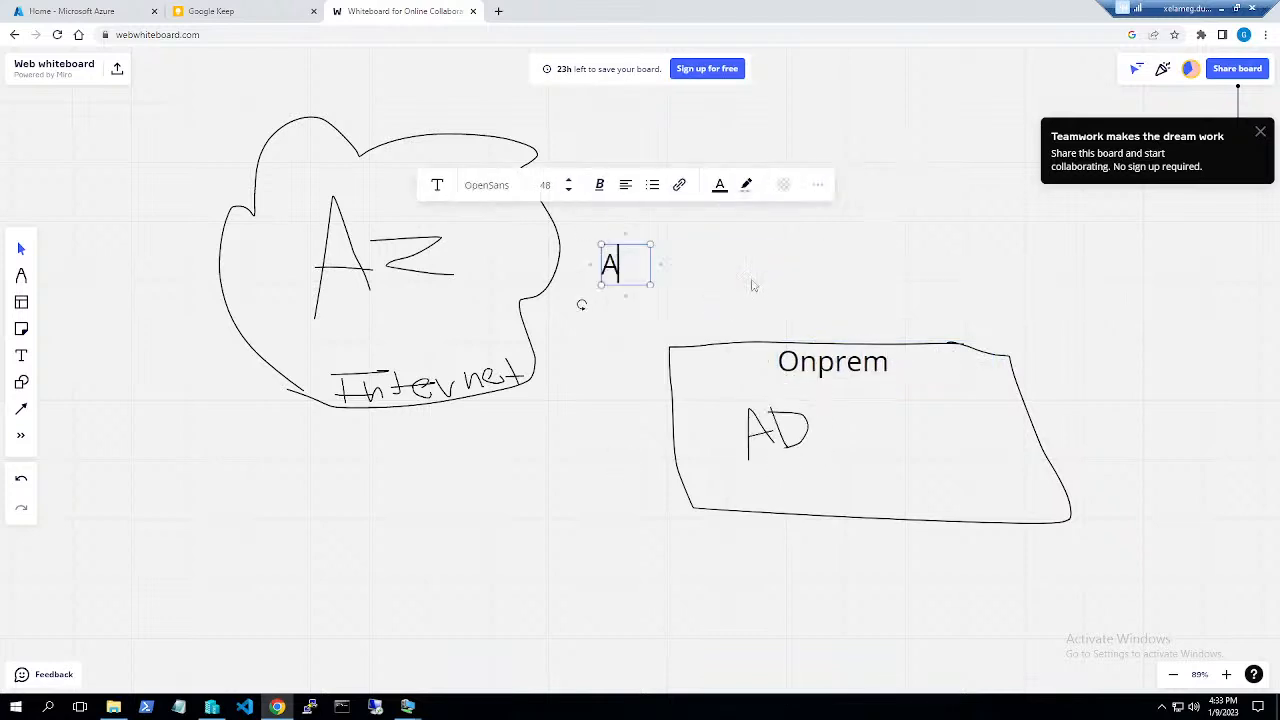
pyautogui.write('D Connect')
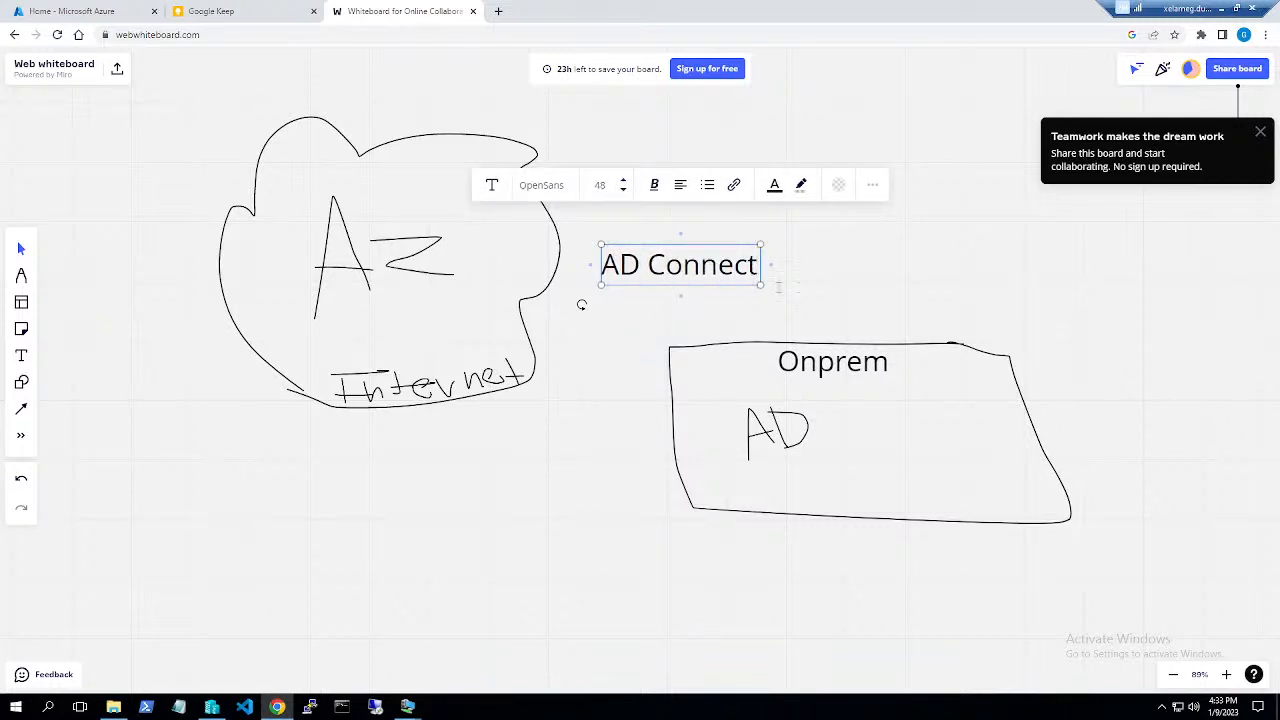
pyautogui.click(834, 301)
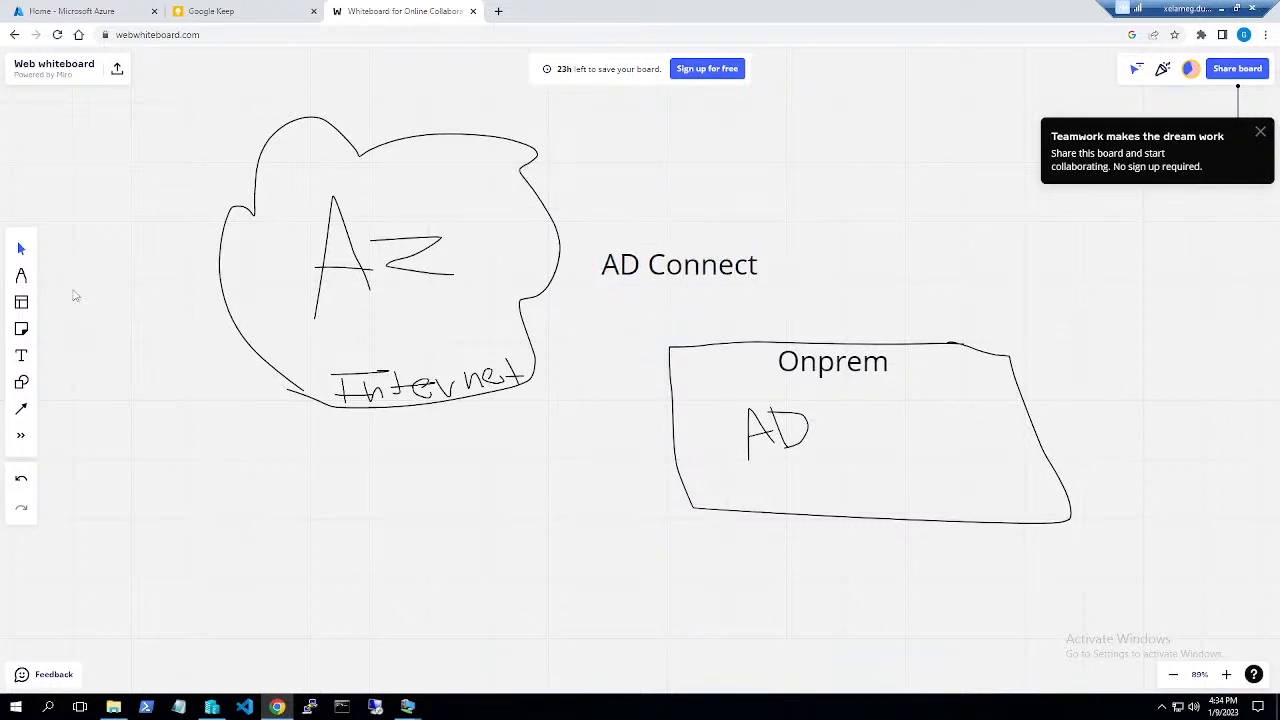
# - Pen-draw arrows linking Onprem, AD Connect and the cloud, and write 'AD' in the cloud
pyautogui.click(21, 276)
pyautogui.moveTo(718, 337)
pyautogui.mouseDown()
pyautogui.moveTo(696, 292)
pyautogui.moveTo(708, 292)
pyautogui.moveTo(690, 282)
pyautogui.moveTo(690, 300)
pyautogui.mouseUp()
pyautogui.moveTo(588, 223)
pyautogui.mouseDown()
pyautogui.moveTo(550, 214)
pyautogui.moveTo(565, 216)
pyautogui.mouseUp()
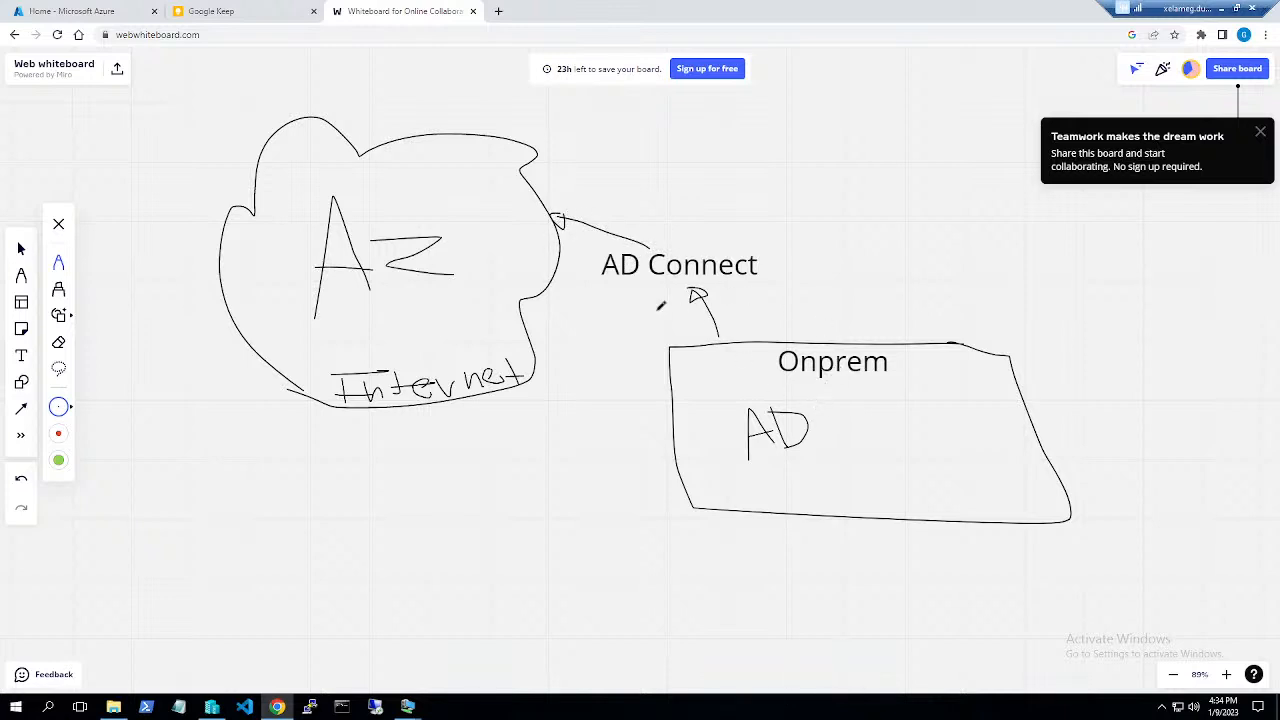
pyautogui.moveTo(410, 292)
pyautogui.mouseDown()
pyautogui.moveTo(395, 335)
pyautogui.moveTo(435, 332)
pyautogui.moveTo(430, 308)
pyautogui.moveTo(476, 312)
pyautogui.moveTo(436, 328)
pyautogui.mouseUp()
pyautogui.moveTo(558, 283)
pyautogui.mouseDown()
pyautogui.moveTo(614, 294)
pyautogui.moveTo(664, 334)
pyautogui.moveTo(680, 321)
pyautogui.moveTo(660, 332)
pyautogui.mouseUp()
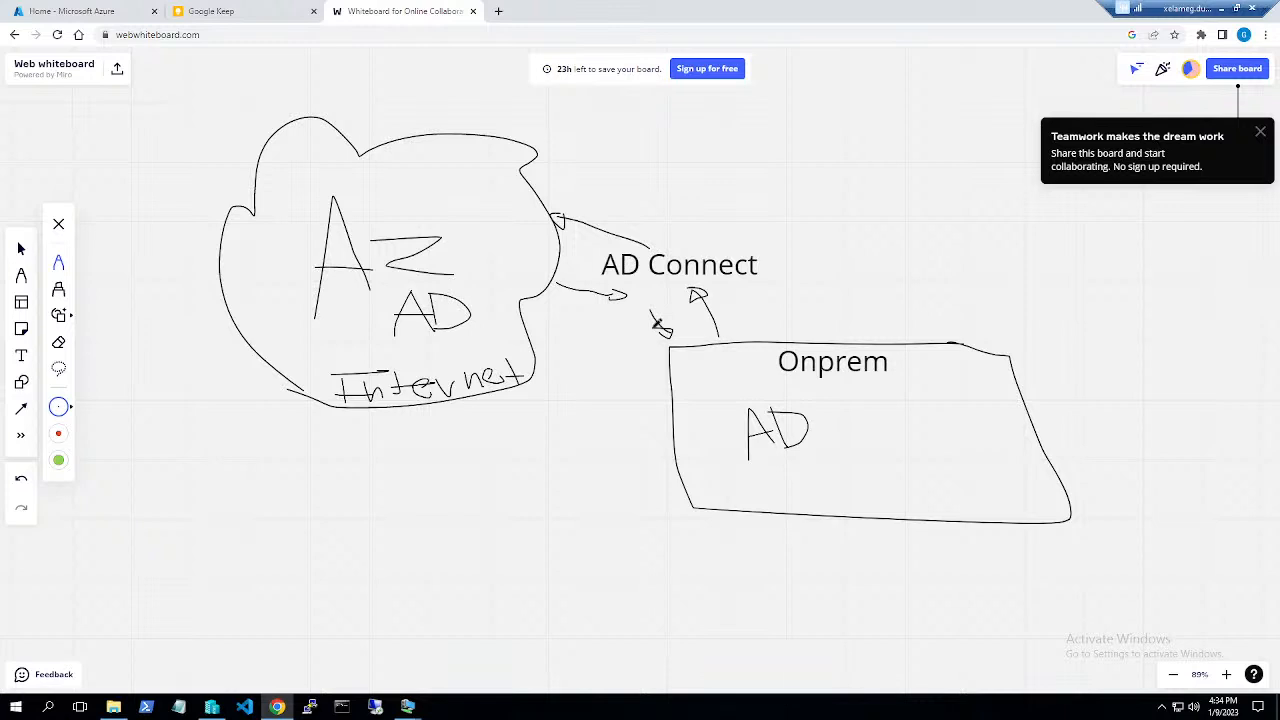
# - In the Keep note, append '(AD)' to the 'Prepare on premises data' line
pyautogui.click(244, 14)
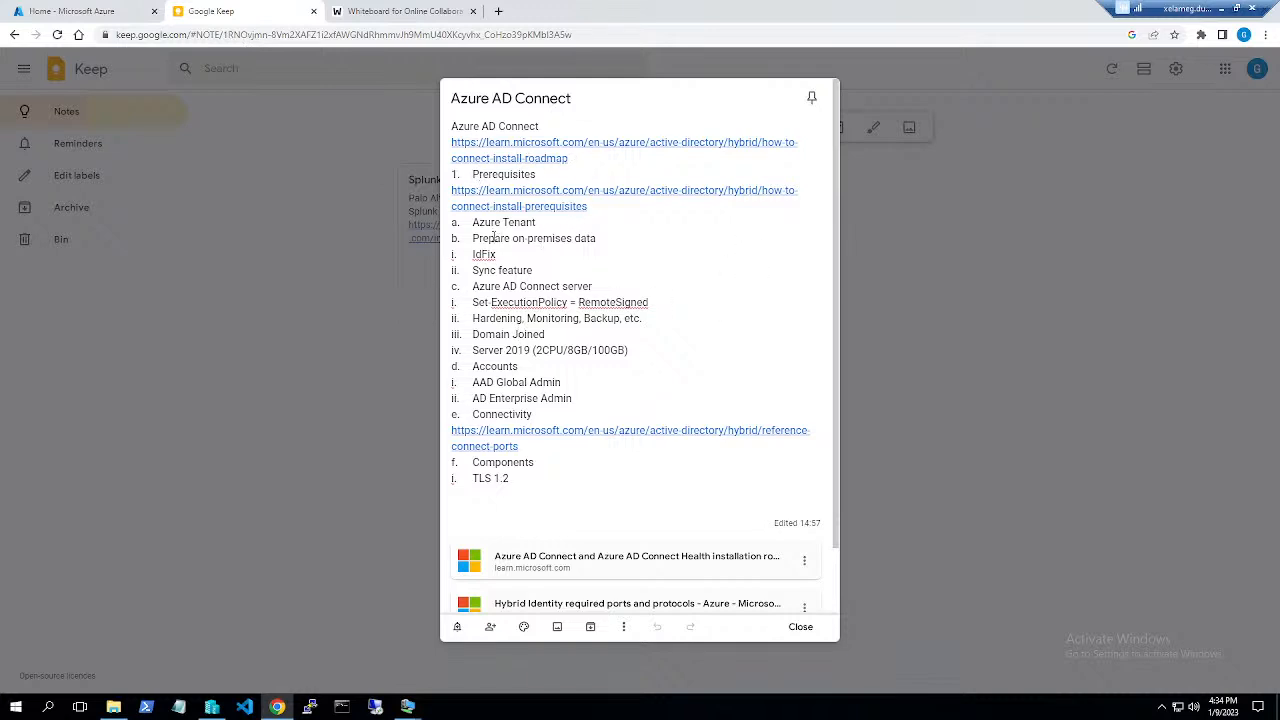
pyautogui.moveTo(471, 222); pyautogui.dragTo(544, 206)
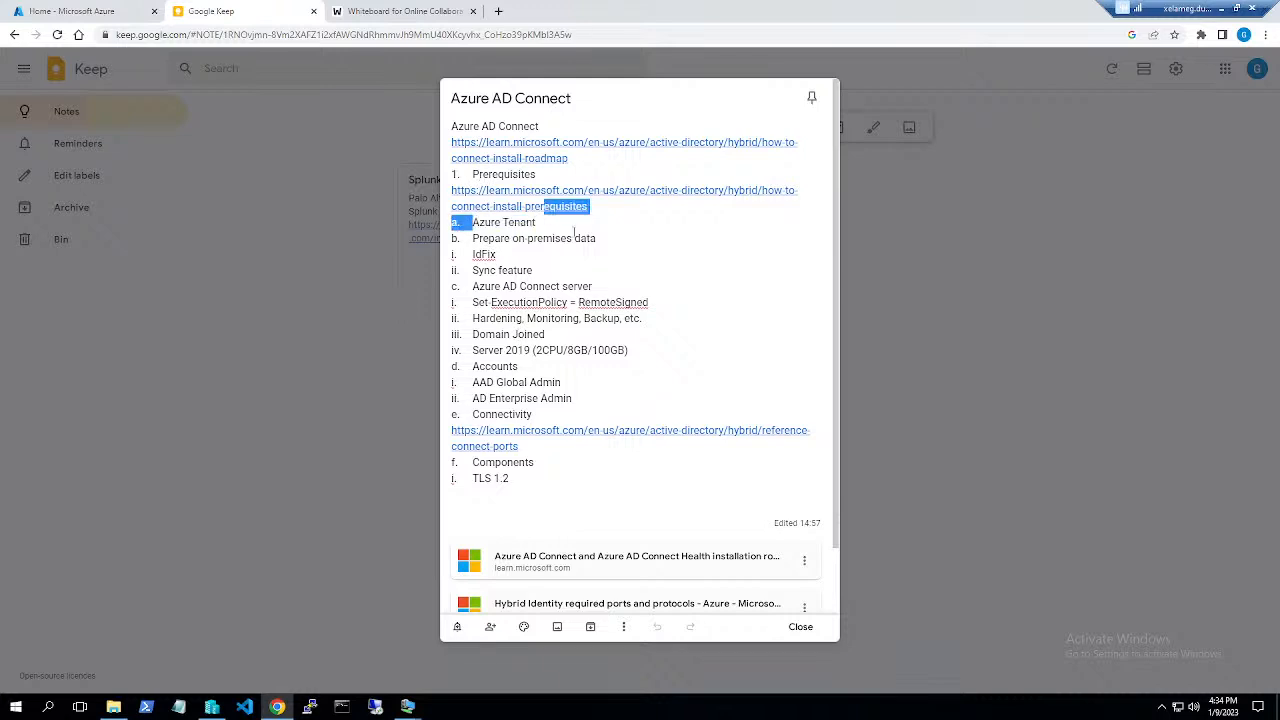
pyautogui.click(584, 225)
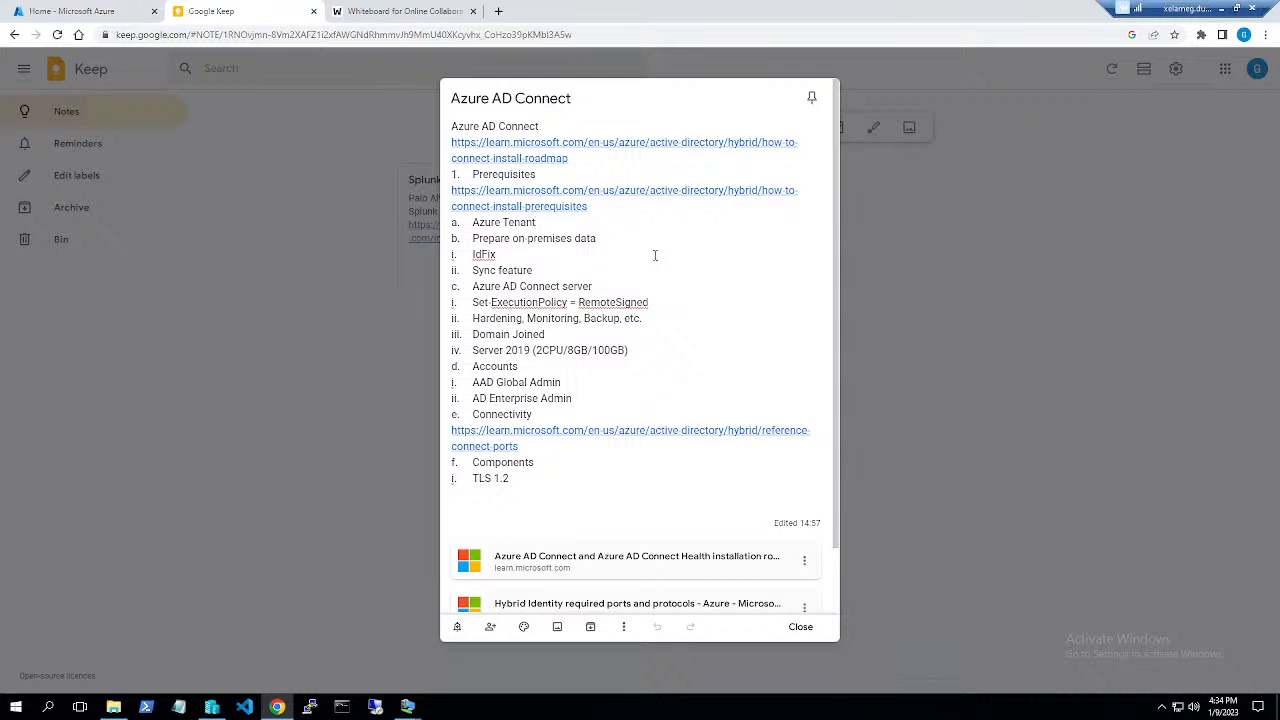
pyautogui.write('D)')
# - Pen-draw a small box inside the Onprem box above the AD lettering
pyautogui.moveTo(472, 286); pyautogui.dragTo(595, 286)
pyautogui.click(396, 12)
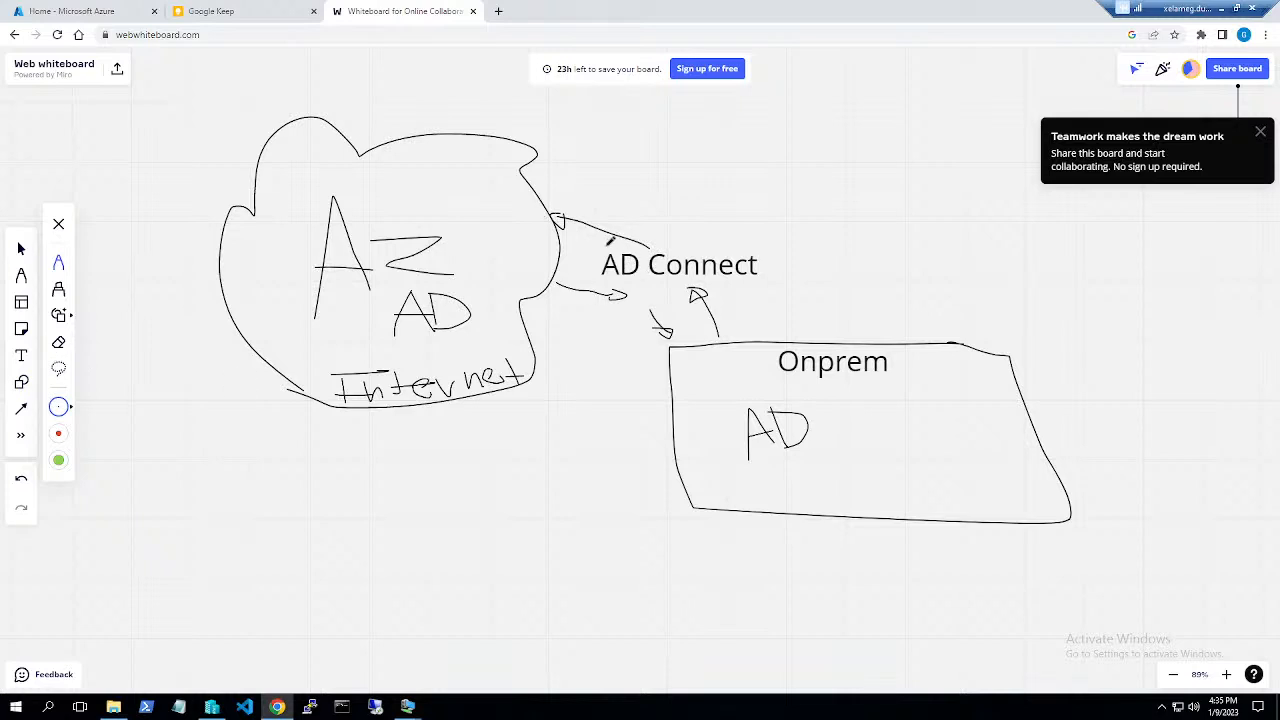
pyautogui.moveTo(690, 362)
pyautogui.mouseDown()
pyautogui.moveTo(692, 393)
pyautogui.moveTo(800, 400)
pyautogui.mouseUp()
pyautogui.moveTo(690, 356)
pyautogui.mouseDown()
pyautogui.moveTo(753, 355)
pyautogui.moveTo(757, 395)
pyautogui.mouseUp()
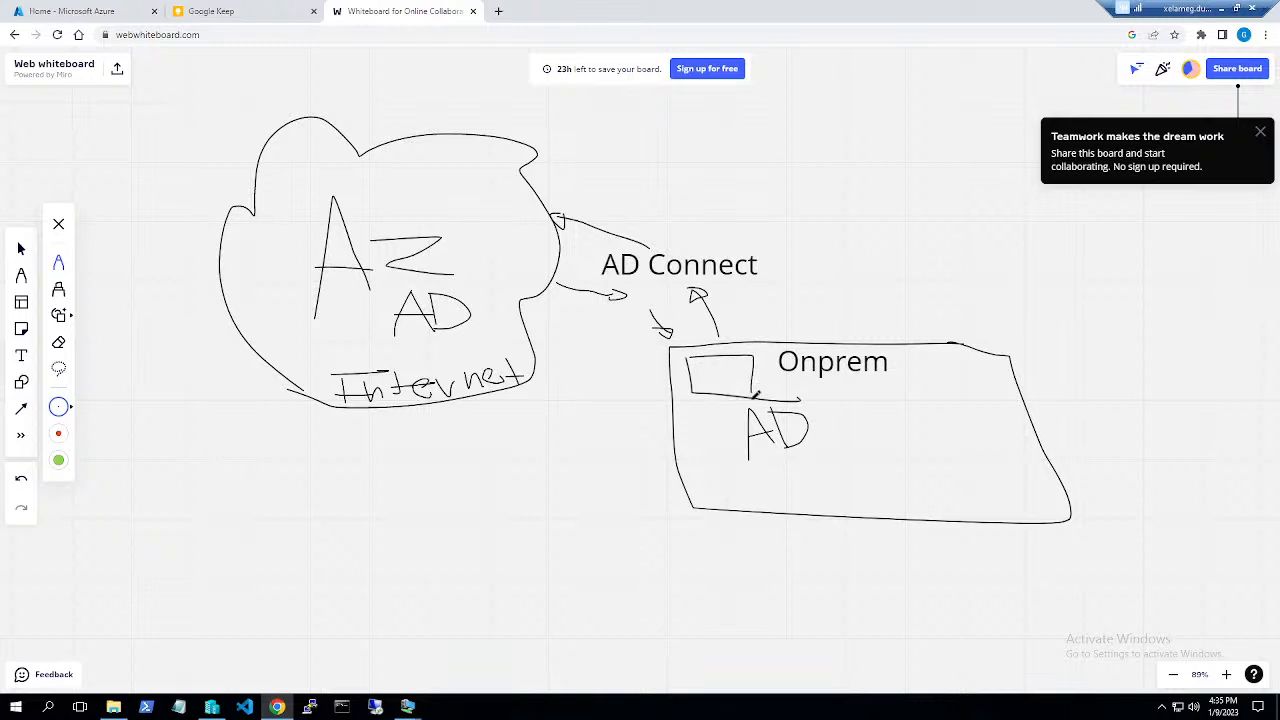
# - Highlight the server prerequisites: Set-ExecutionPolicy = RemoteSigned and Domain Joined
pyautogui.click(251, 14)
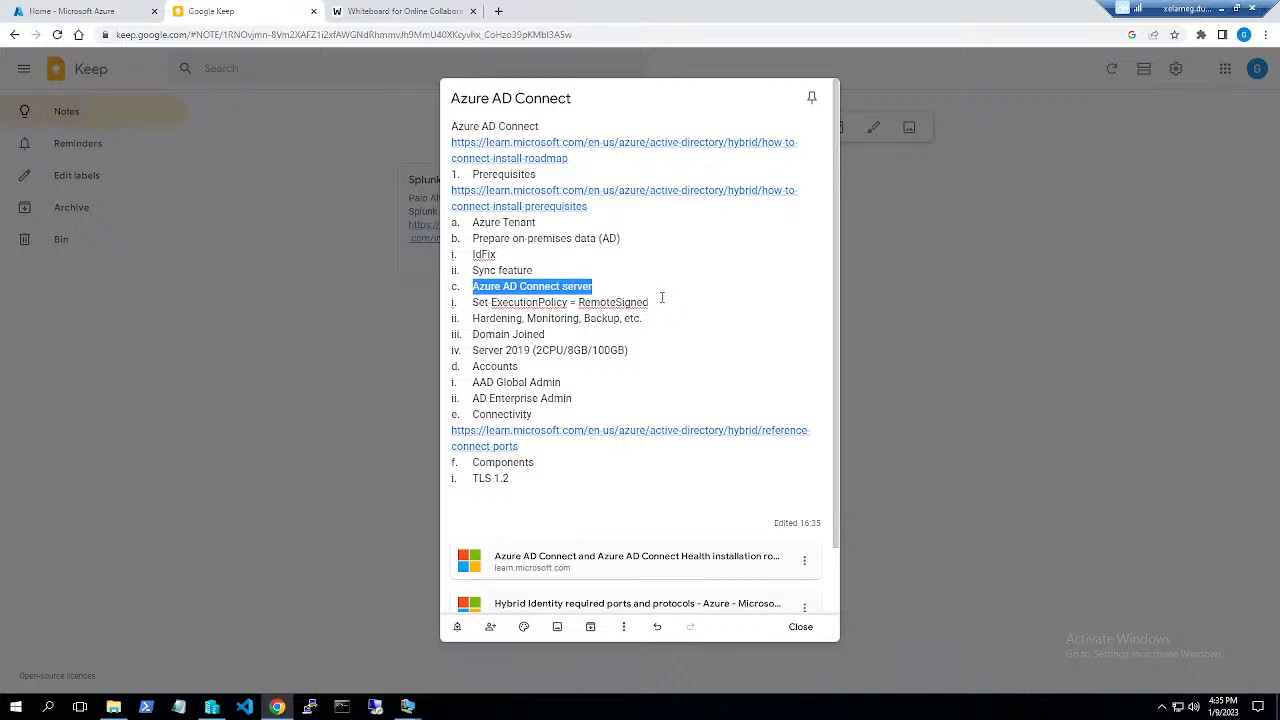
pyautogui.click(470, 302)
pyautogui.moveTo(471, 302); pyautogui.dragTo(653, 302)
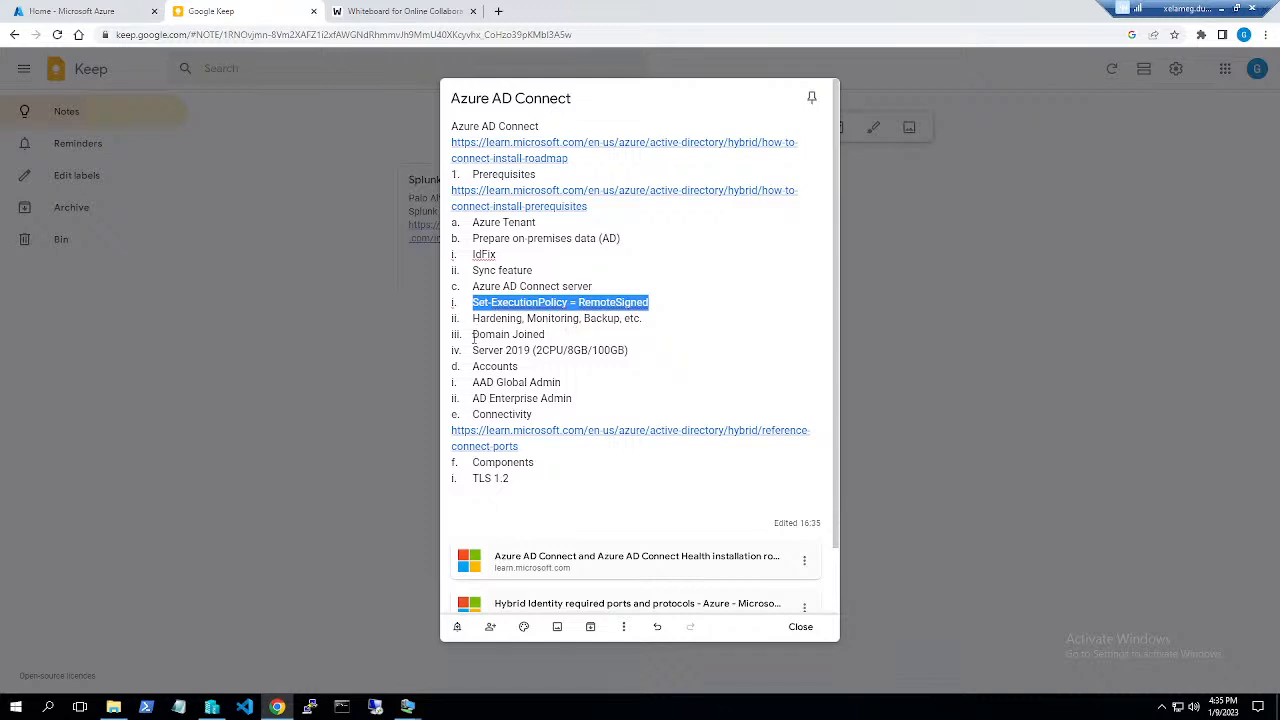
pyautogui.moveTo(473, 336); pyautogui.dragTo(552, 334)
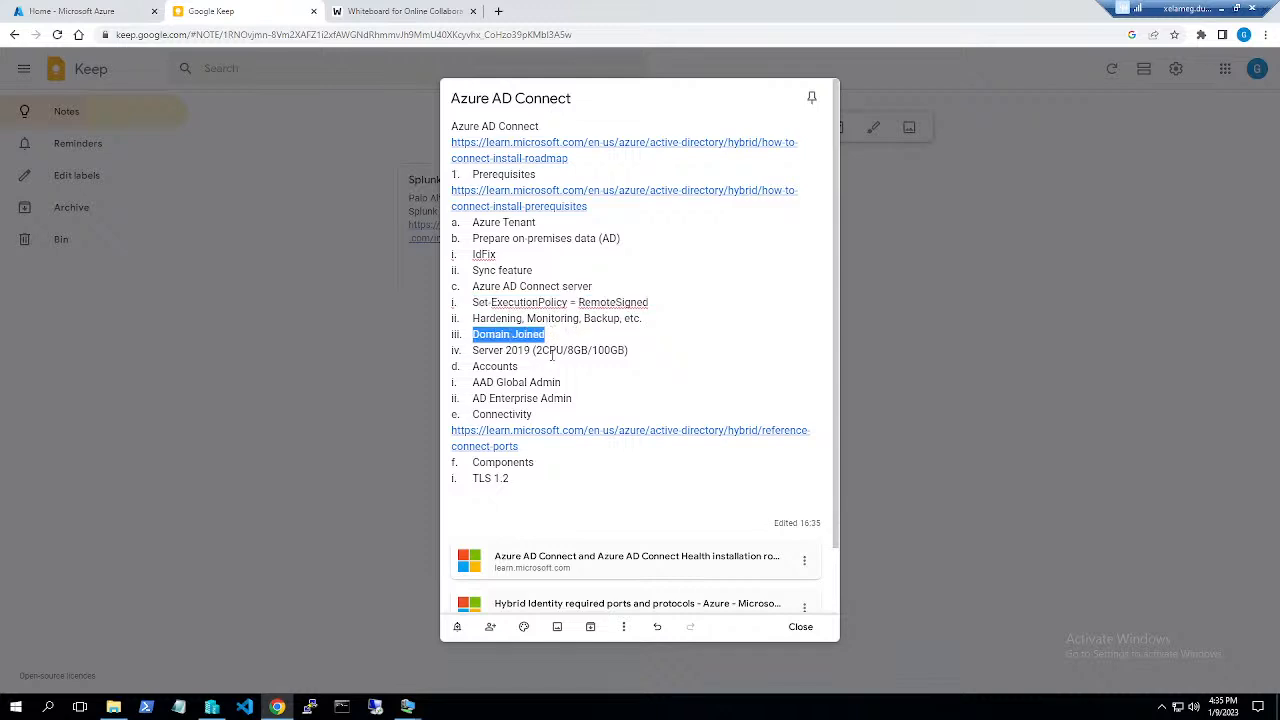
pyautogui.click(551, 355)
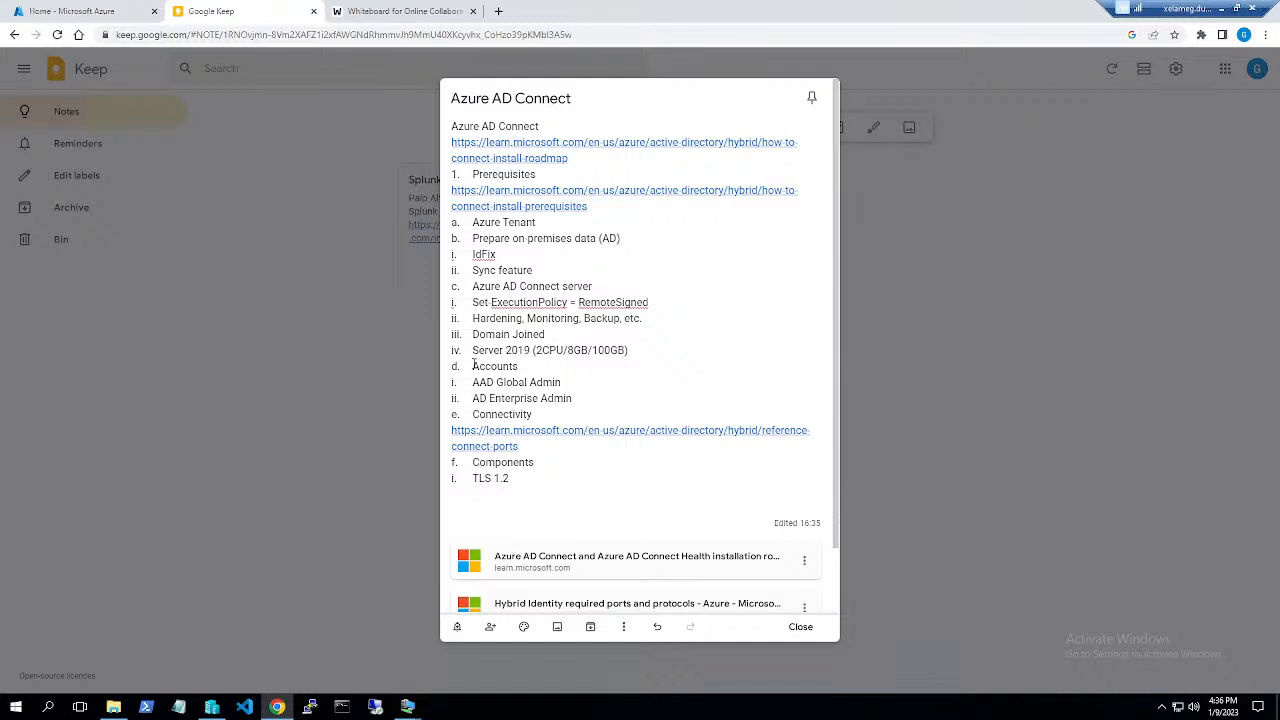
# - Highlight the Accounts lines (AAD Global Admin, Enterprise Admin) and the Connectivity heading
pyautogui.doubleClick(489, 368)
pyautogui.click(570, 383)
pyautogui.doubleClick(476, 383)
pyautogui.moveTo(489, 399); pyautogui.dragTo(571, 398)
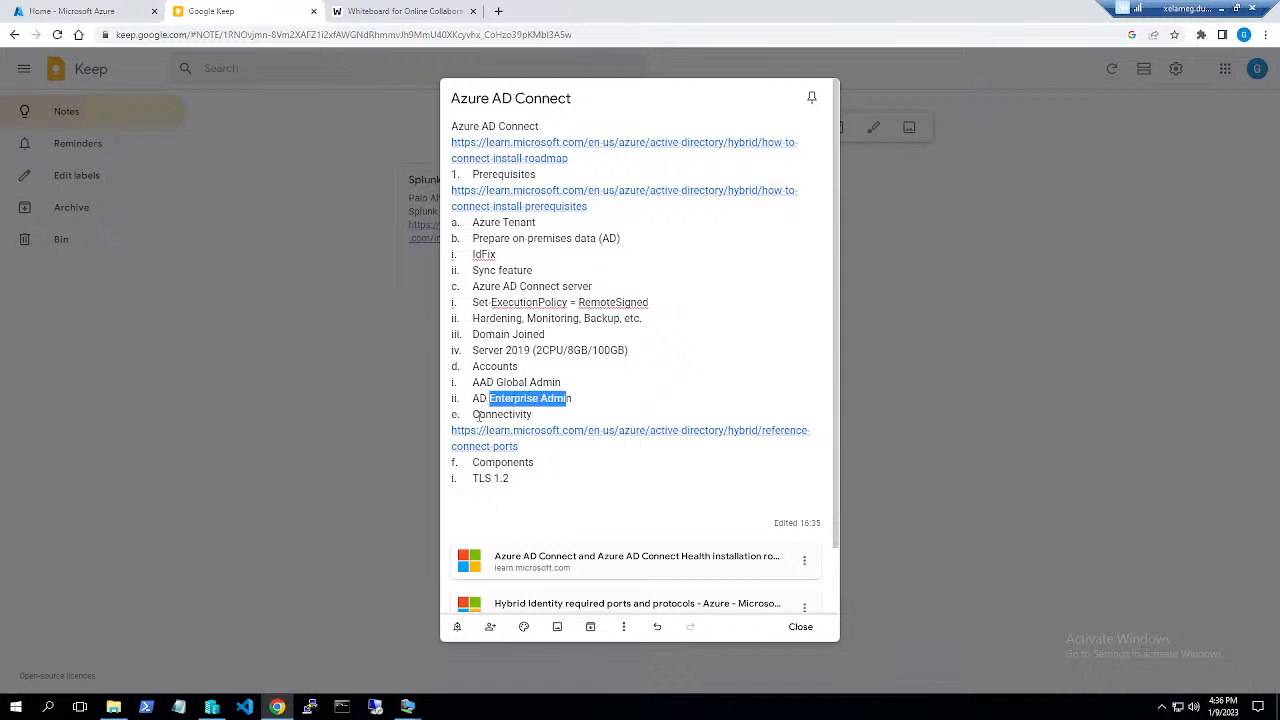
pyautogui.moveTo(473, 414); pyautogui.dragTo(537, 414)
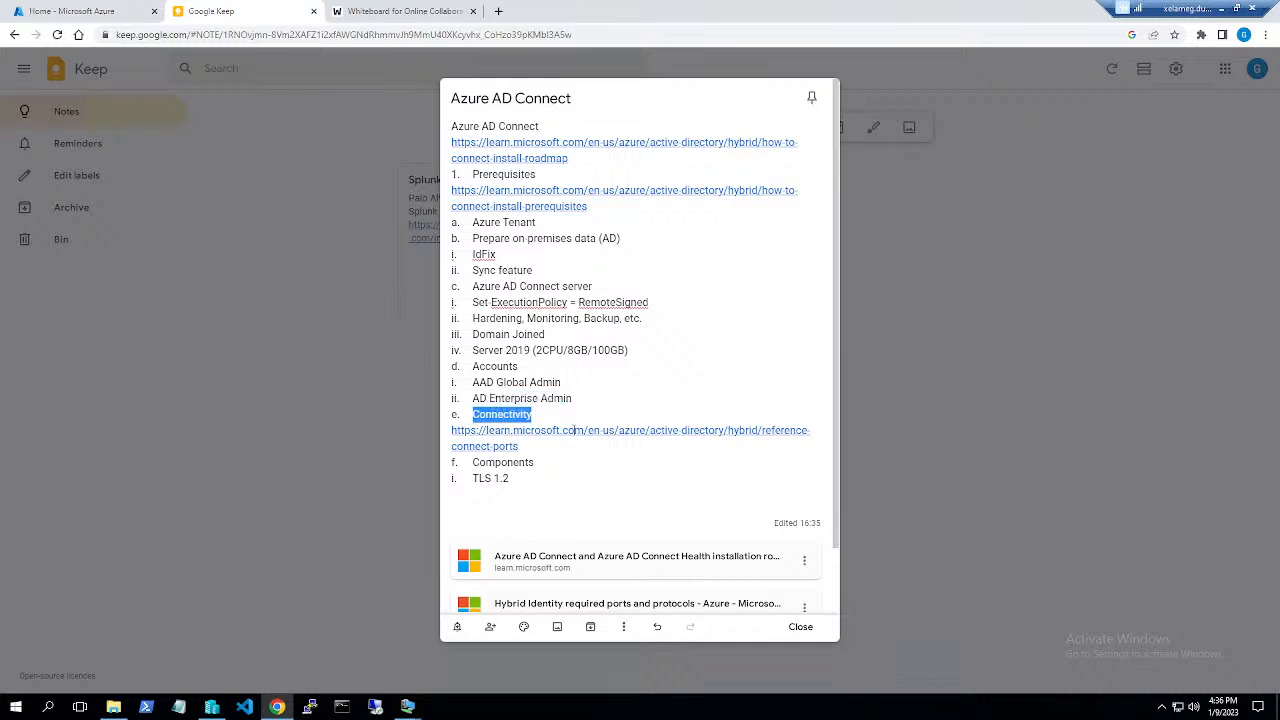
pyautogui.scroll(-1, 547, 231)
# - Add a typed 'ADConnect' label inside the small box in Onprem
pyautogui.click(362, 11)
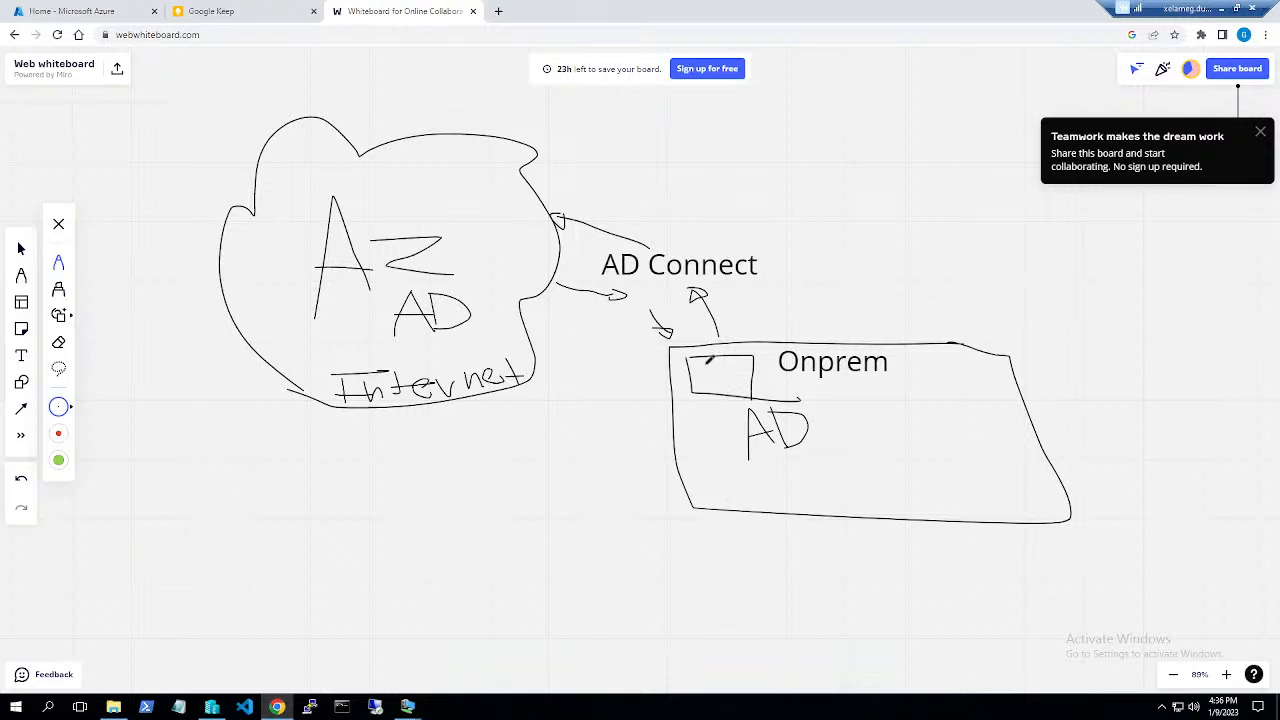
pyautogui.click(21, 355)
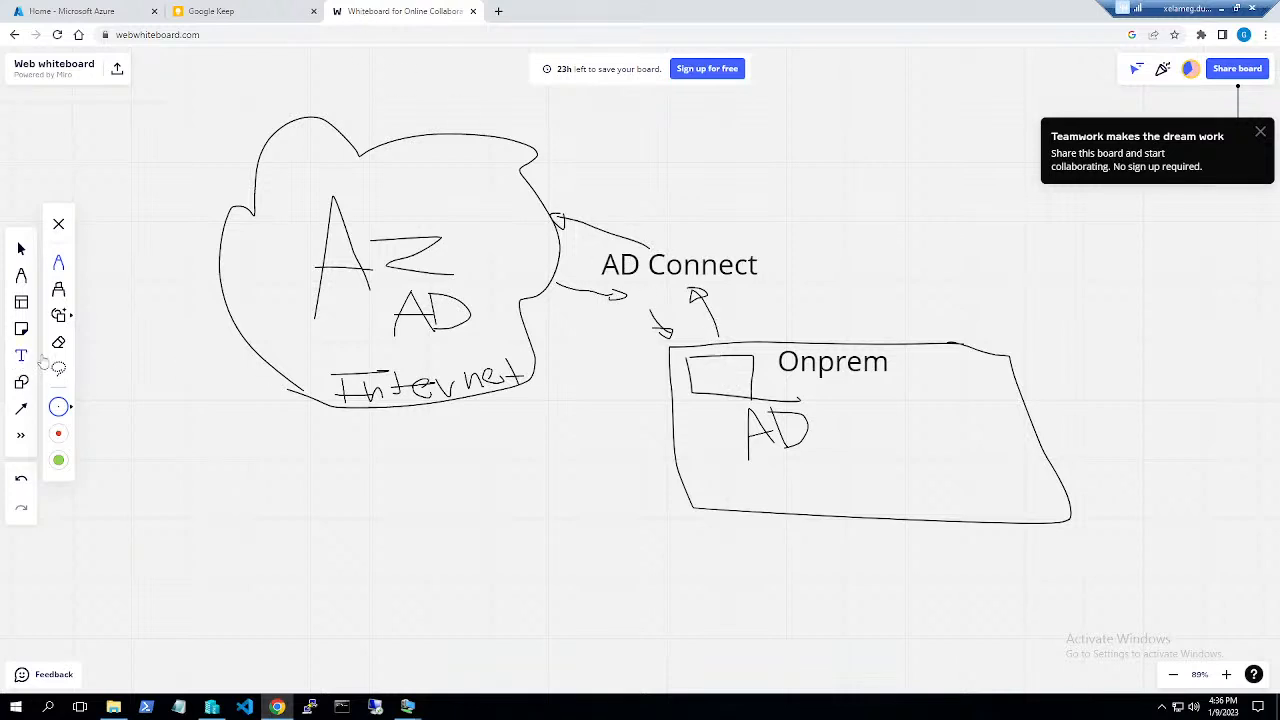
pyautogui.click(706, 381)
pyautogui.write('ADConnect')
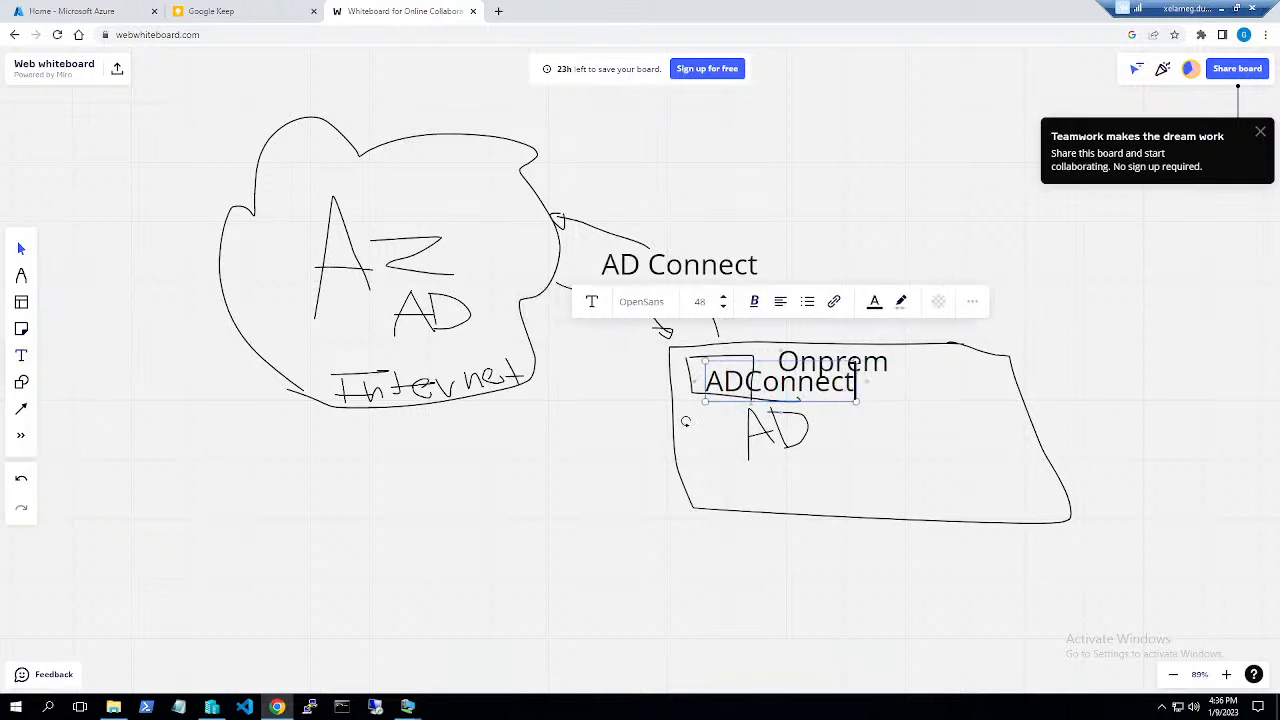
pyautogui.click(738, 430)
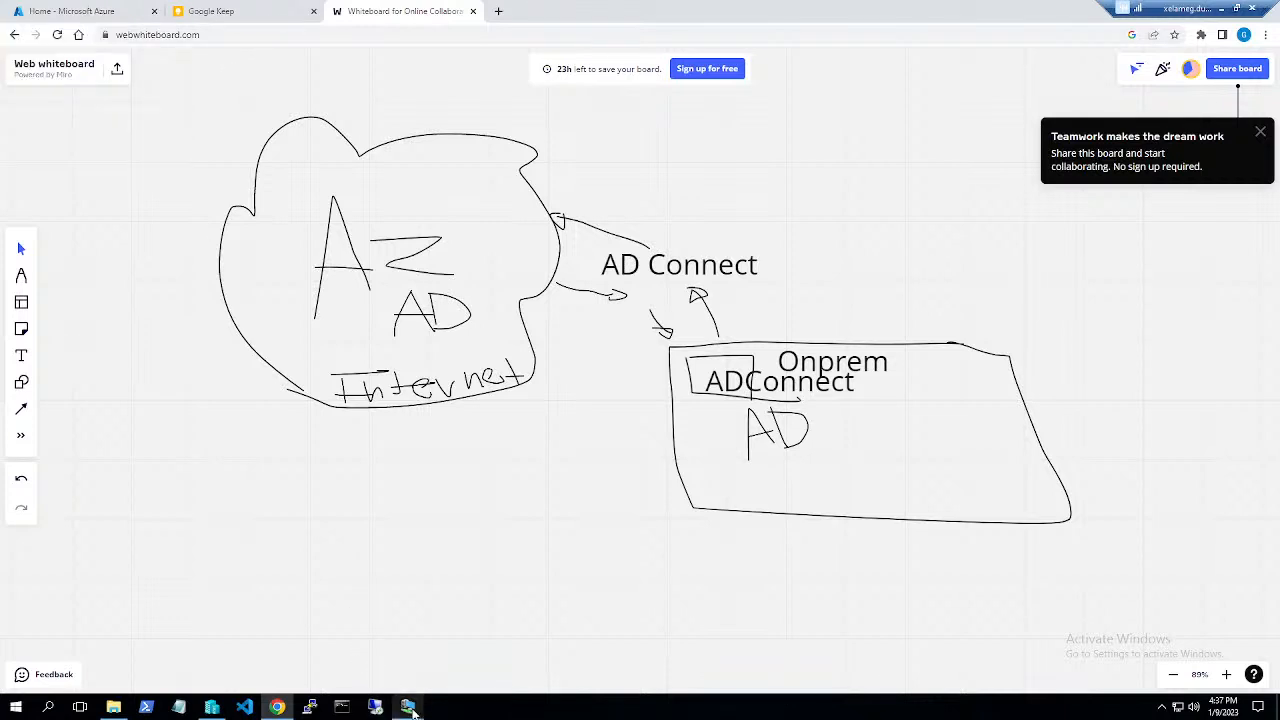
# - Bring up the W2022 virtual machine and launch Microsoft Edge
pyautogui.moveTo(408, 705)
pyautogui.click(428, 678)
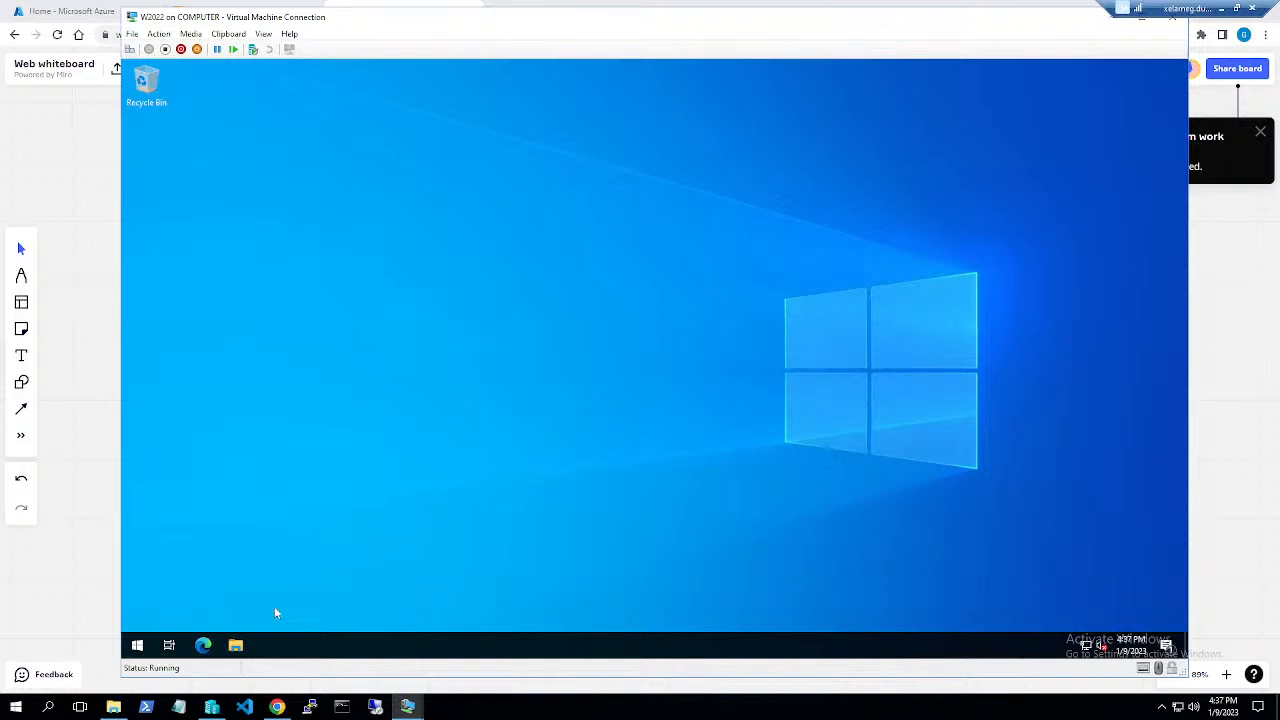
pyautogui.click(203, 646)
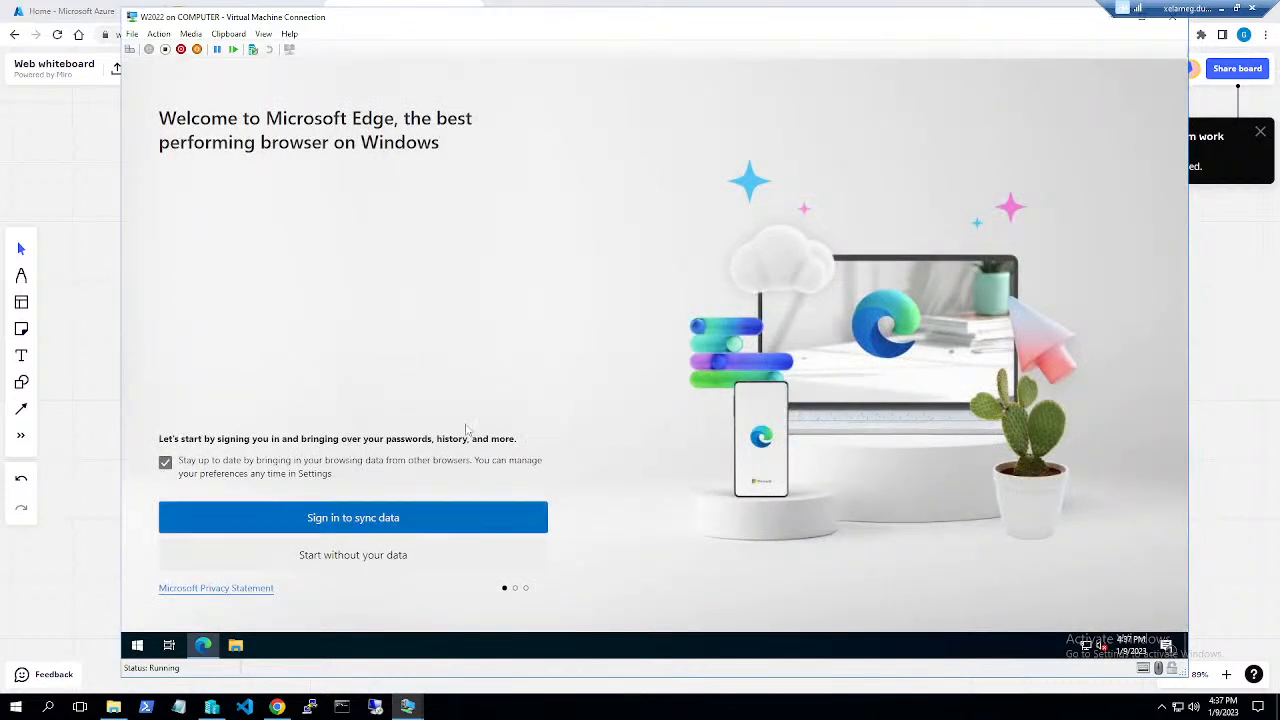
# - Complete Edge first-run setup declining sync, Google data import and personalisation
pyautogui.click(226, 483)
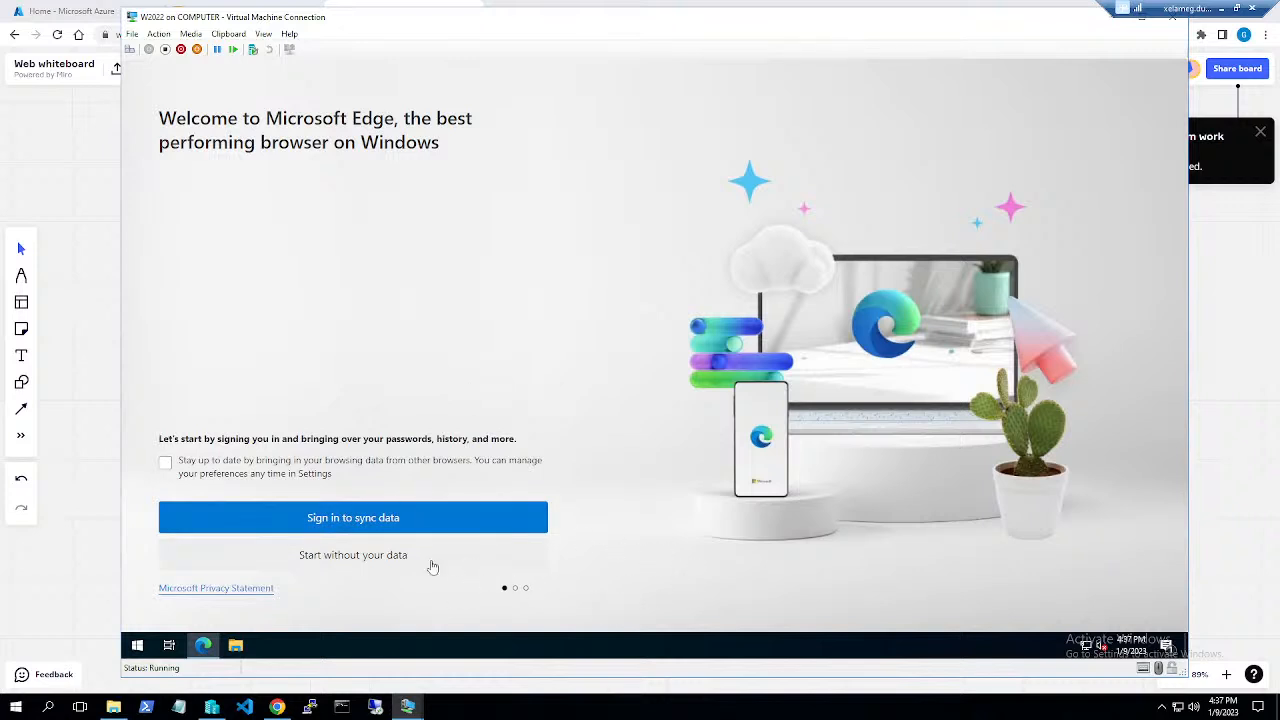
pyautogui.click(372, 560)
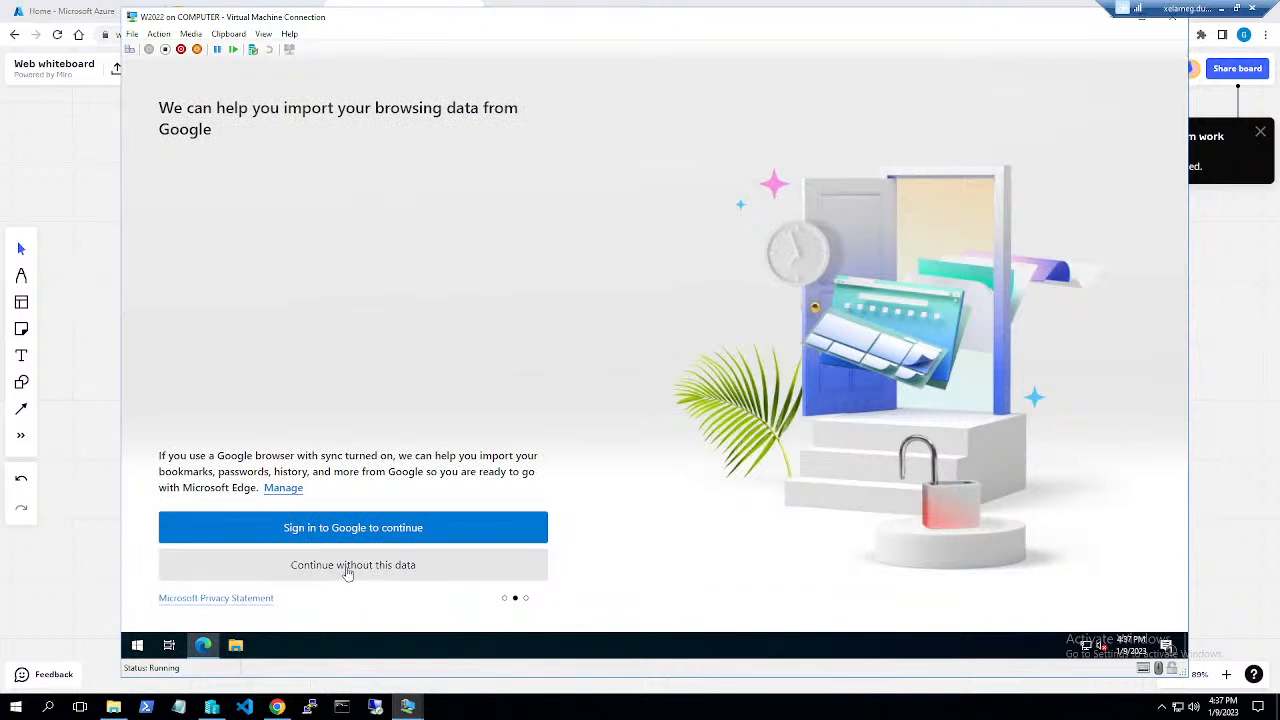
pyautogui.click(347, 566)
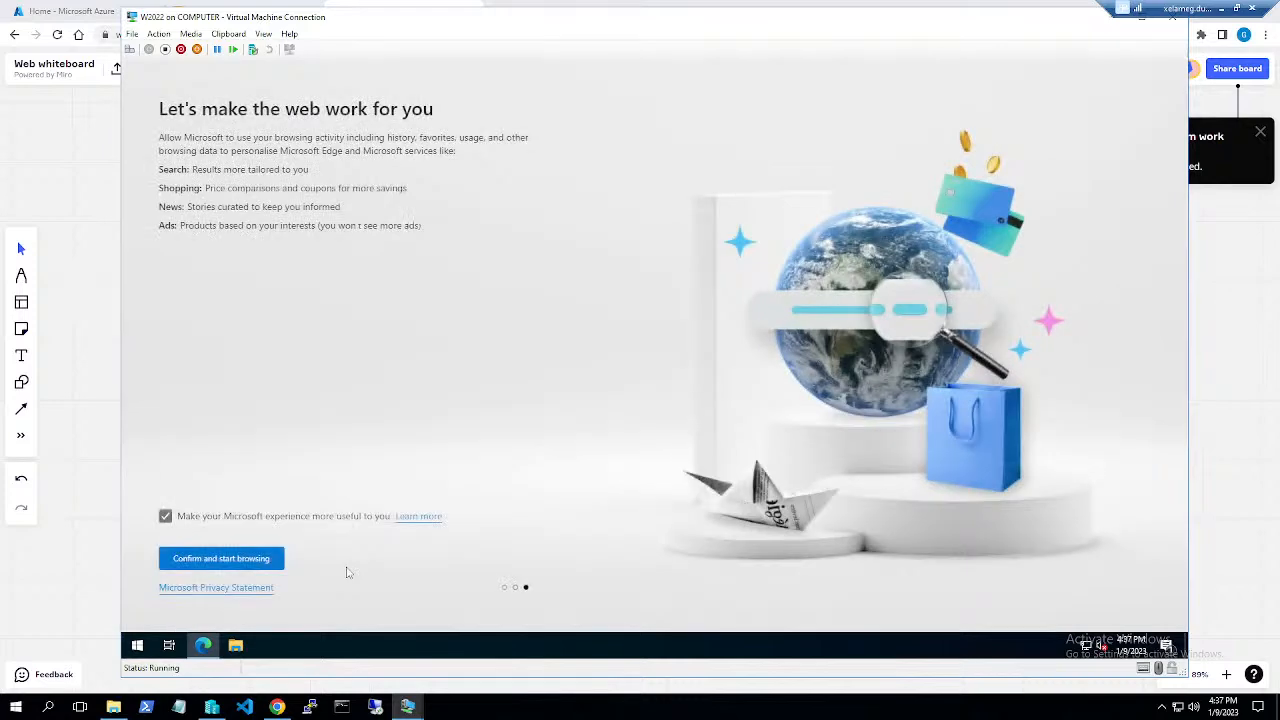
pyautogui.click(166, 517)
pyautogui.click(222, 558)
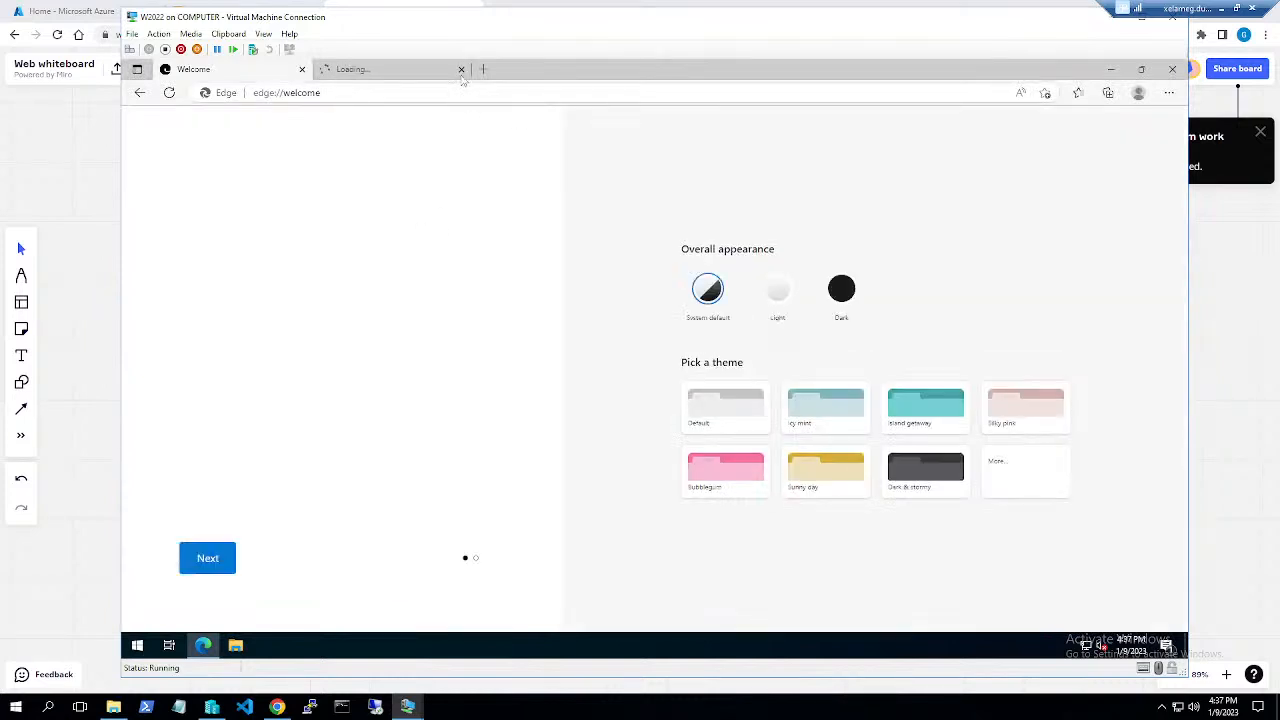
pyautogui.click(461, 69)
pyautogui.click(462, 92)
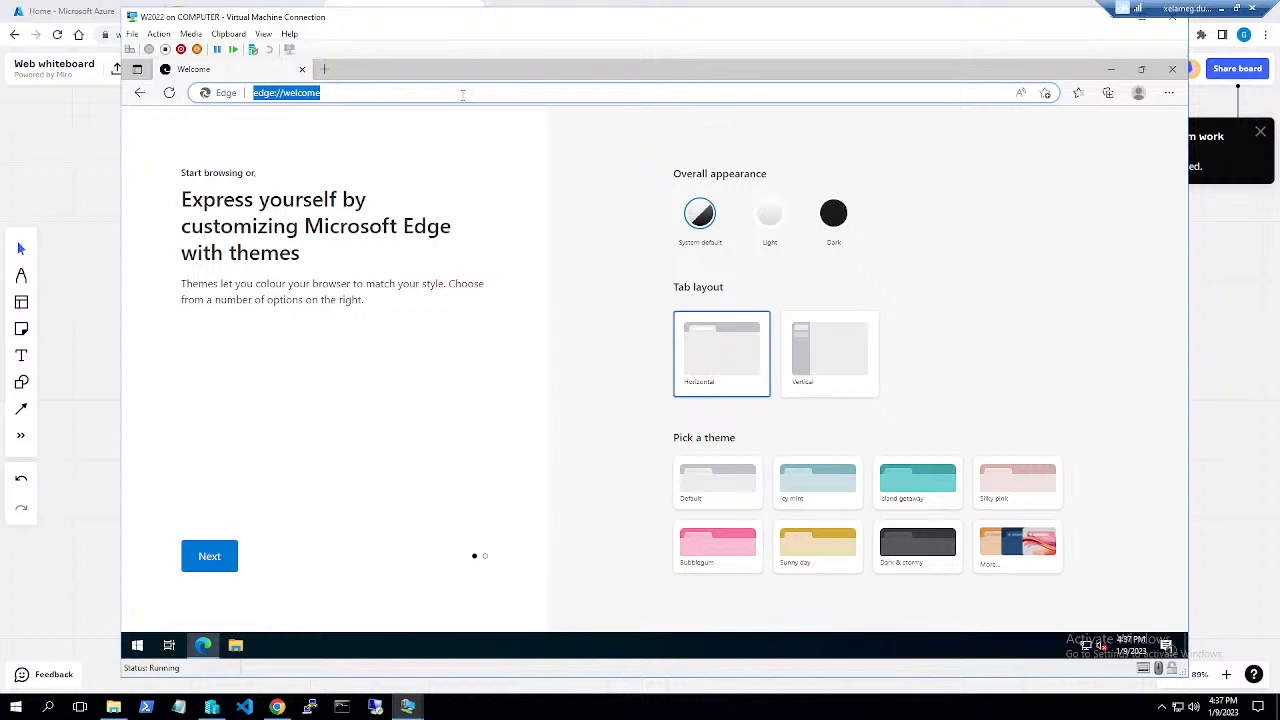
# - Go to portal.azure.com and sign in with the admin account's e-mail and password
pyautogui.write('port')
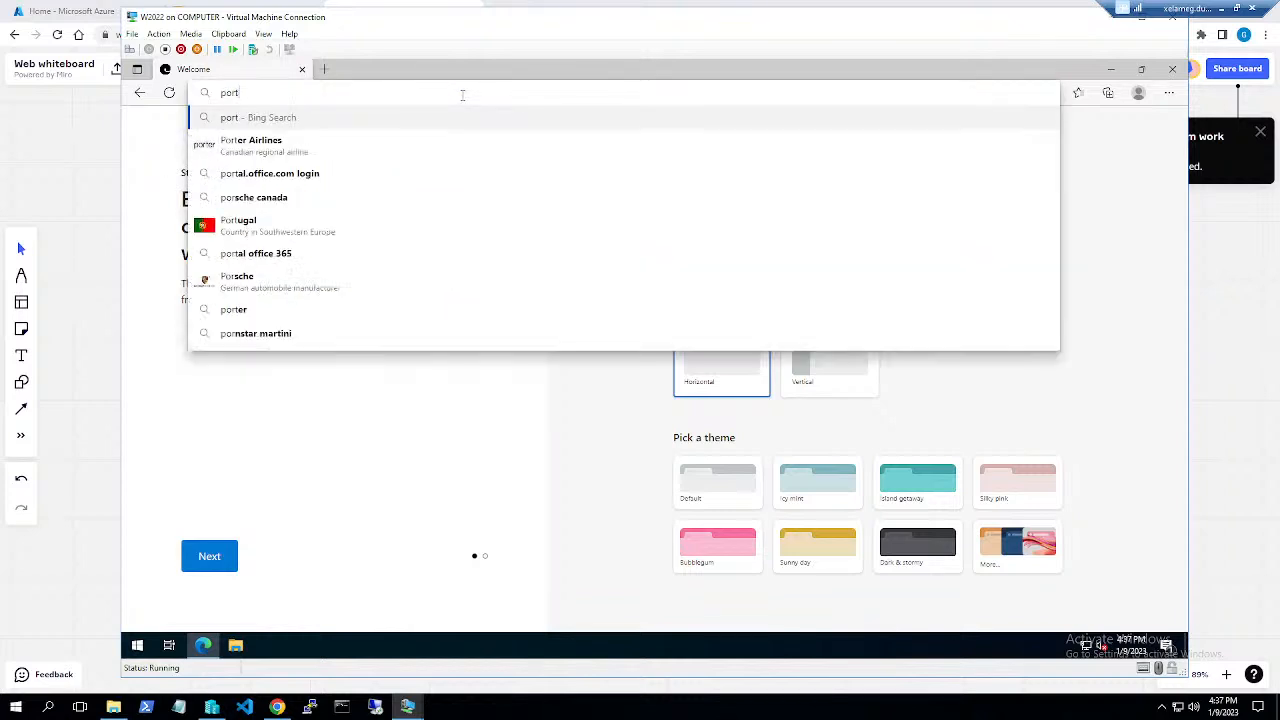
pyautogui.write('al.azure.com')
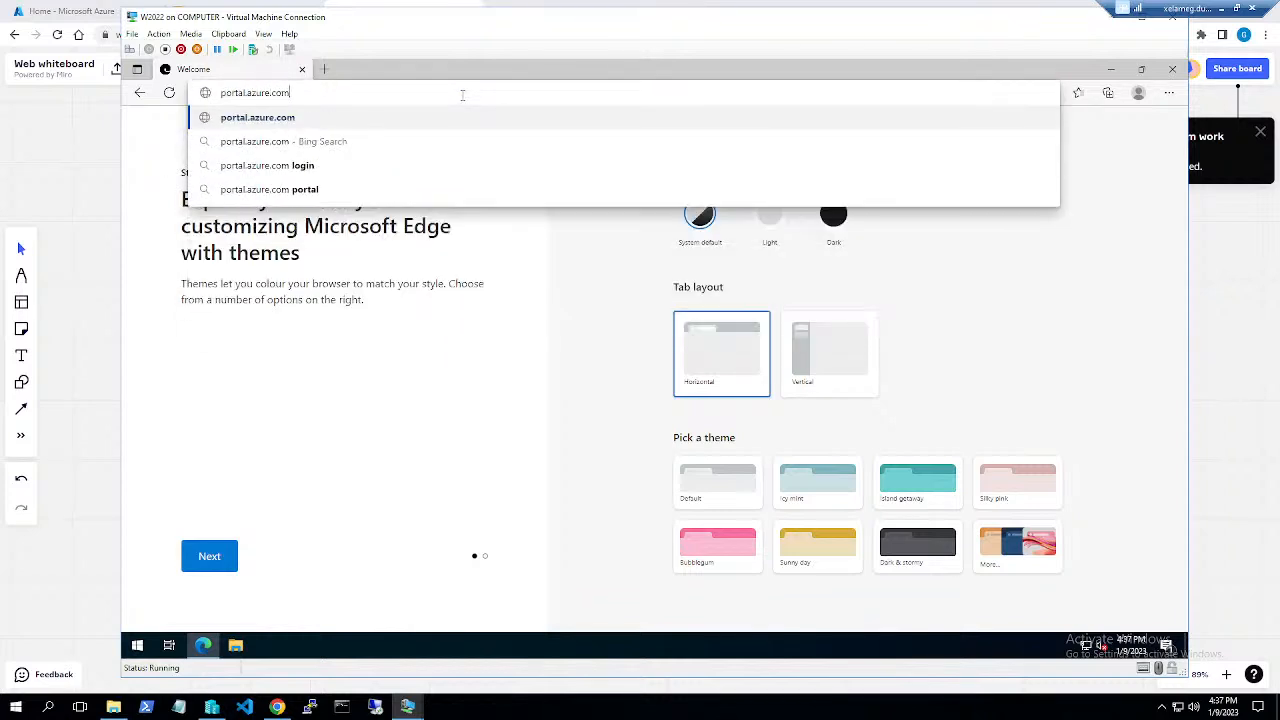
pyautogui.press('Return')
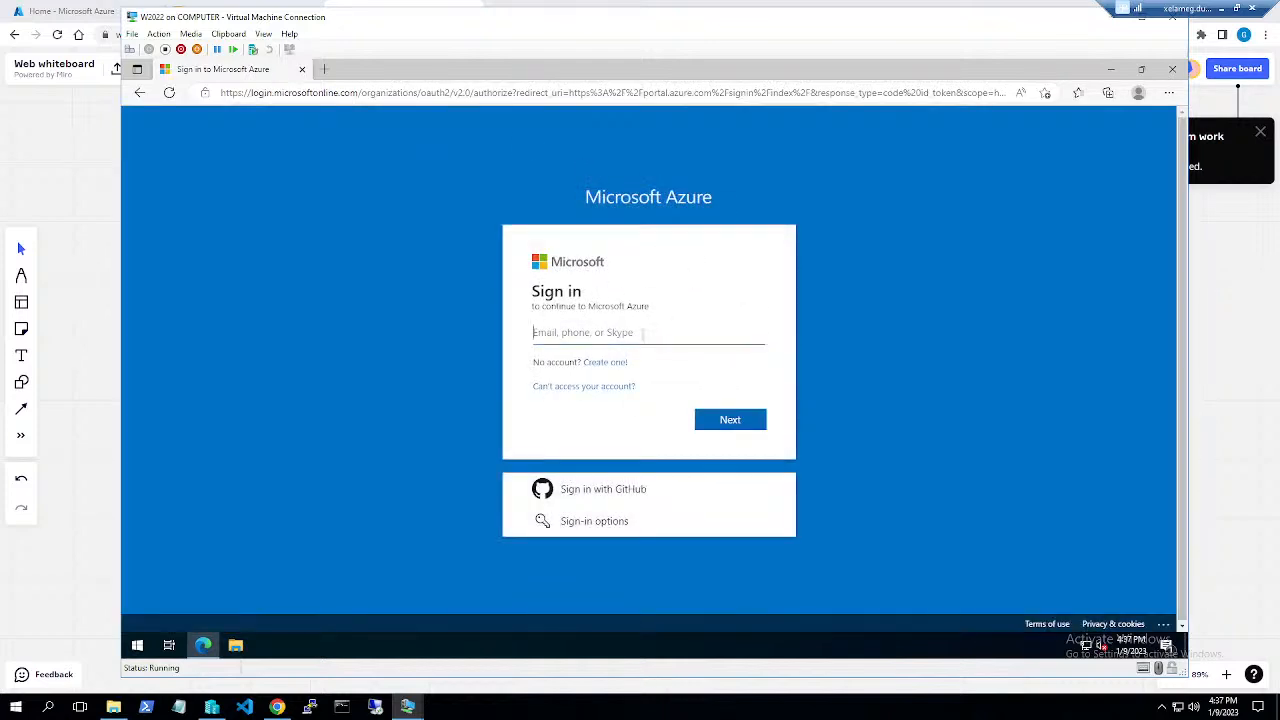
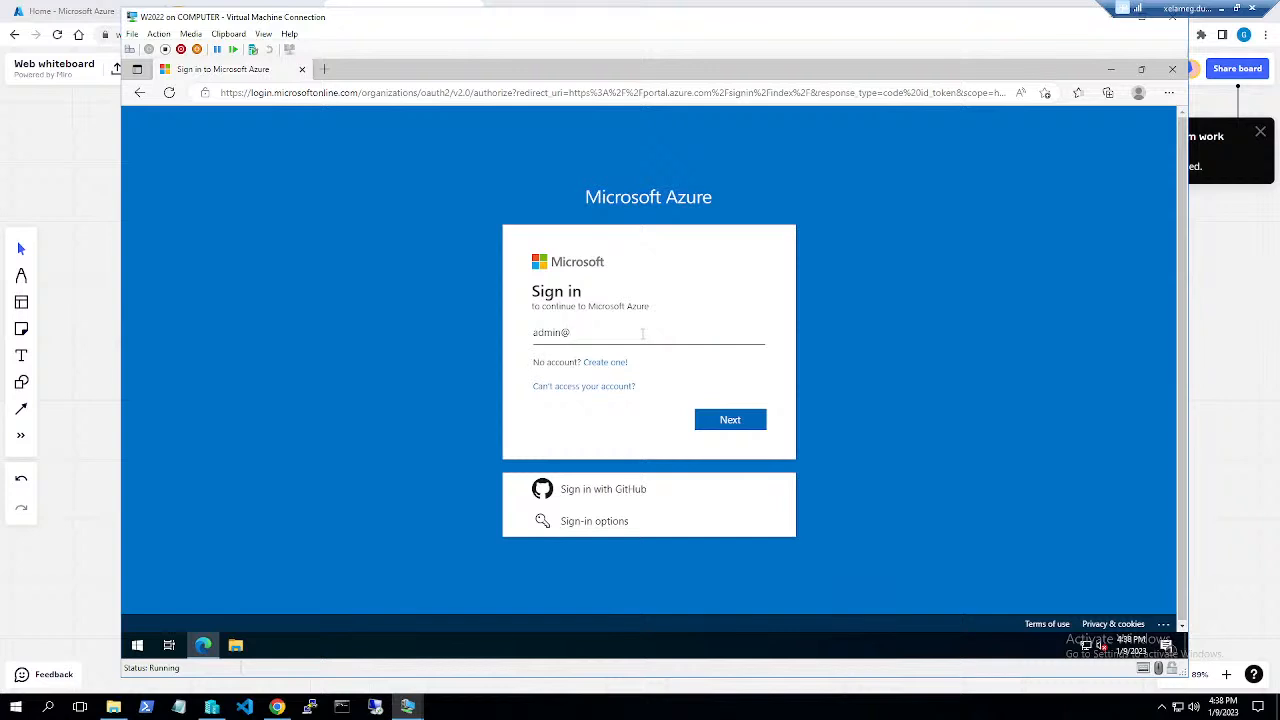
pyautogui.click(732, 423)
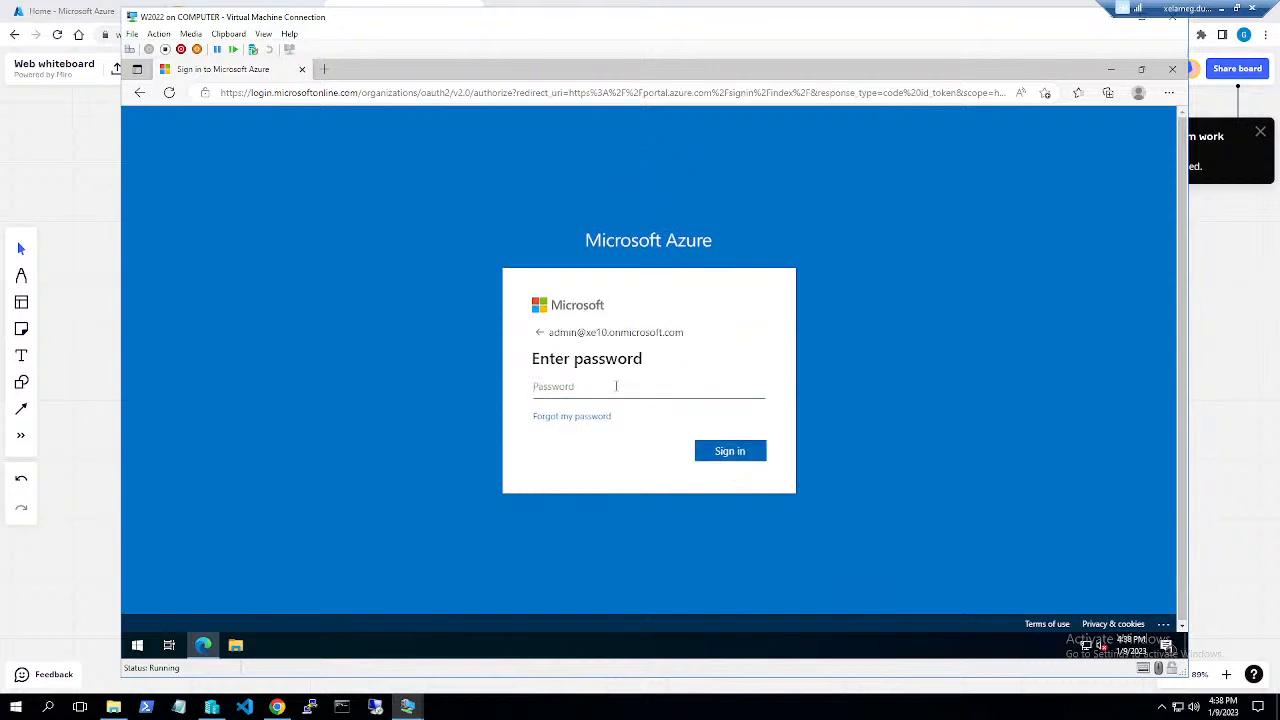
pyautogui.write('•••••••••••')
pyautogui.press('Return')
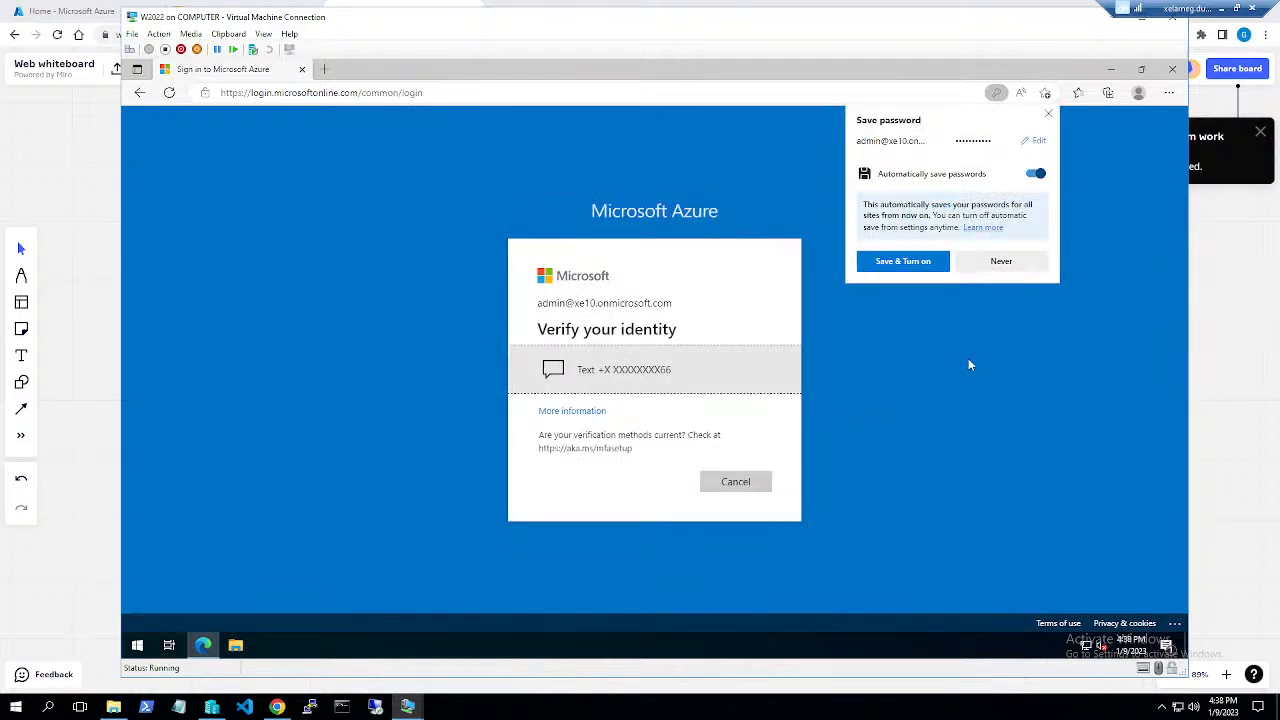
# - Decline saving the password, verify identity with the texted code, and stay signed in to Azure
pyautogui.click(1010, 264)
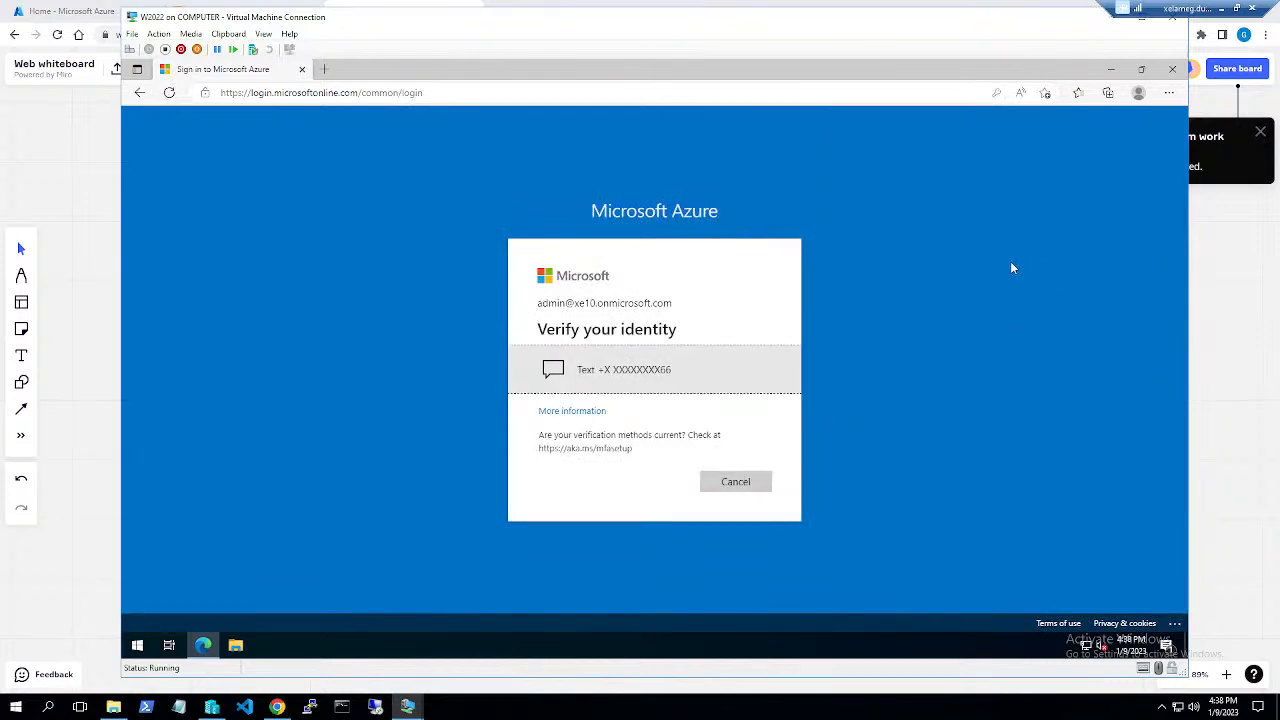
pyautogui.click(636, 387)
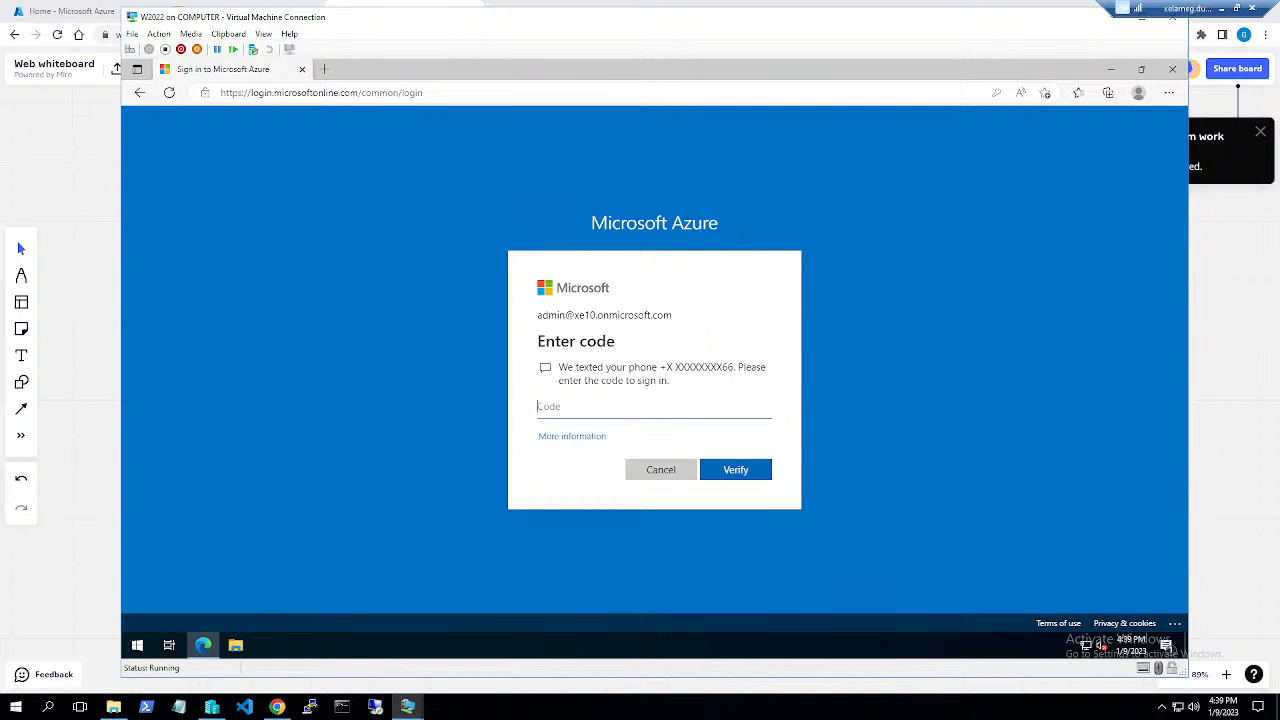
pyautogui.click(739, 475)
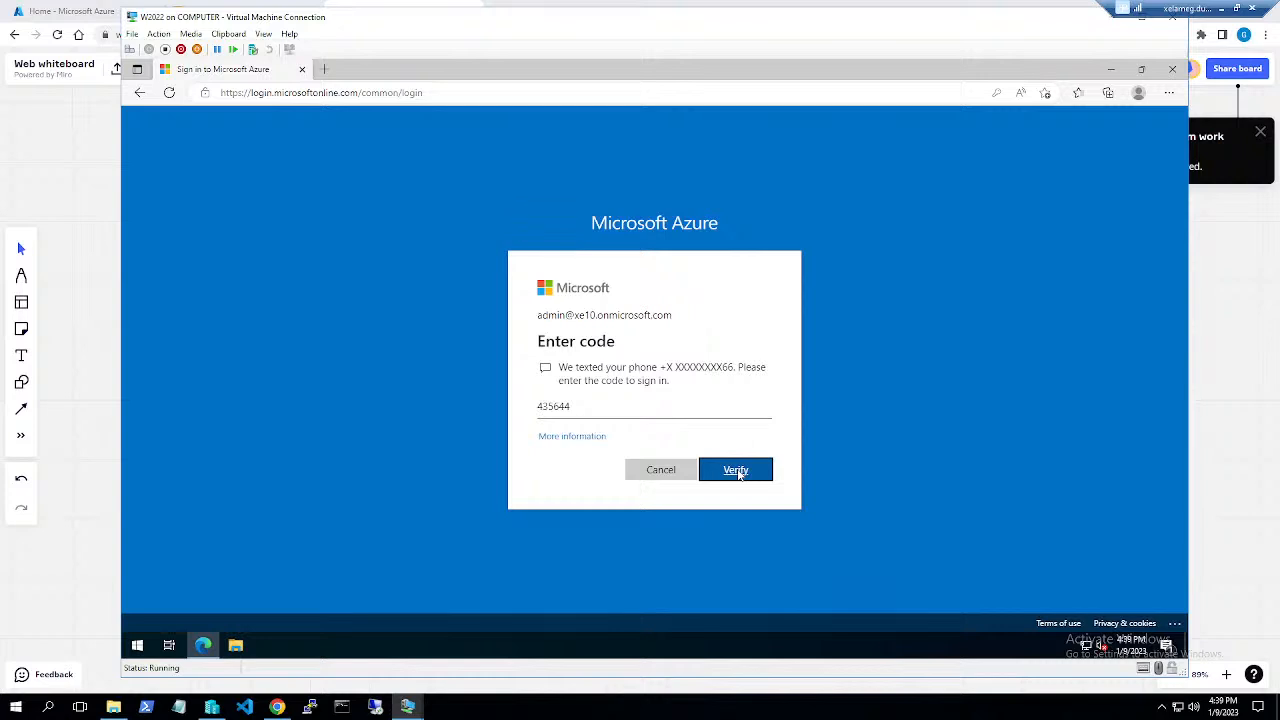
pyautogui.click(737, 470)
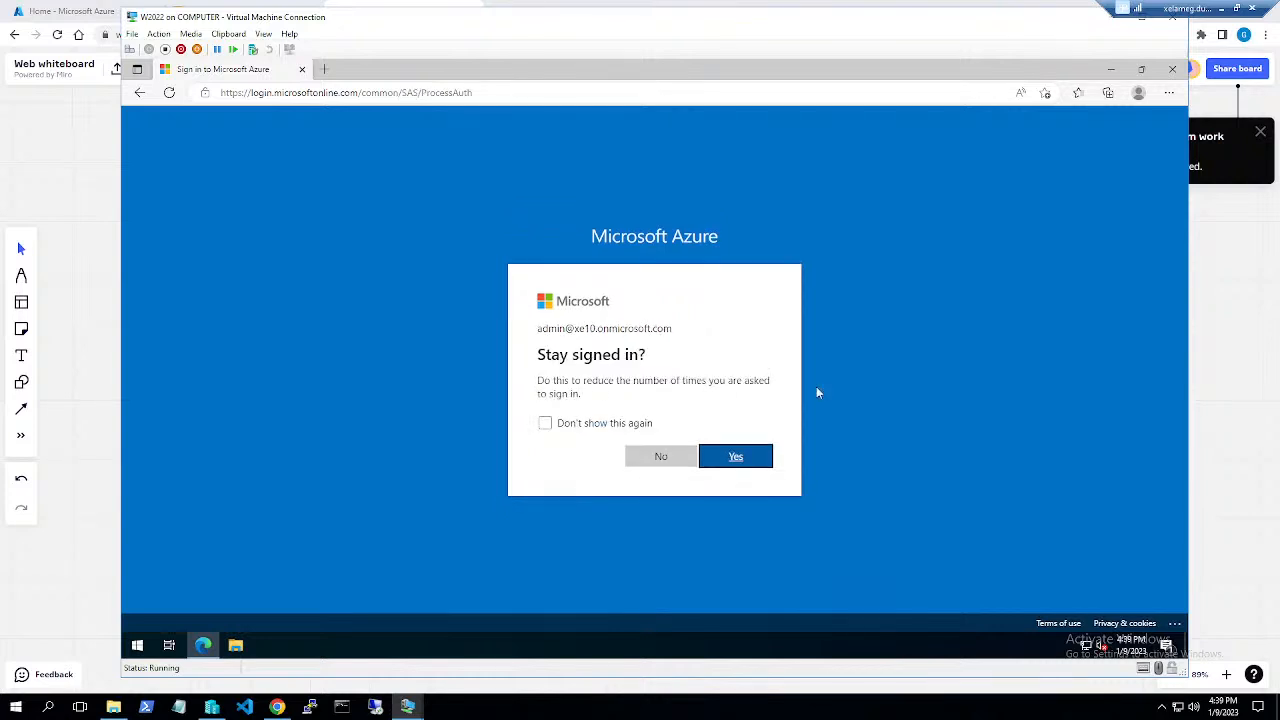
pyautogui.click(743, 456)
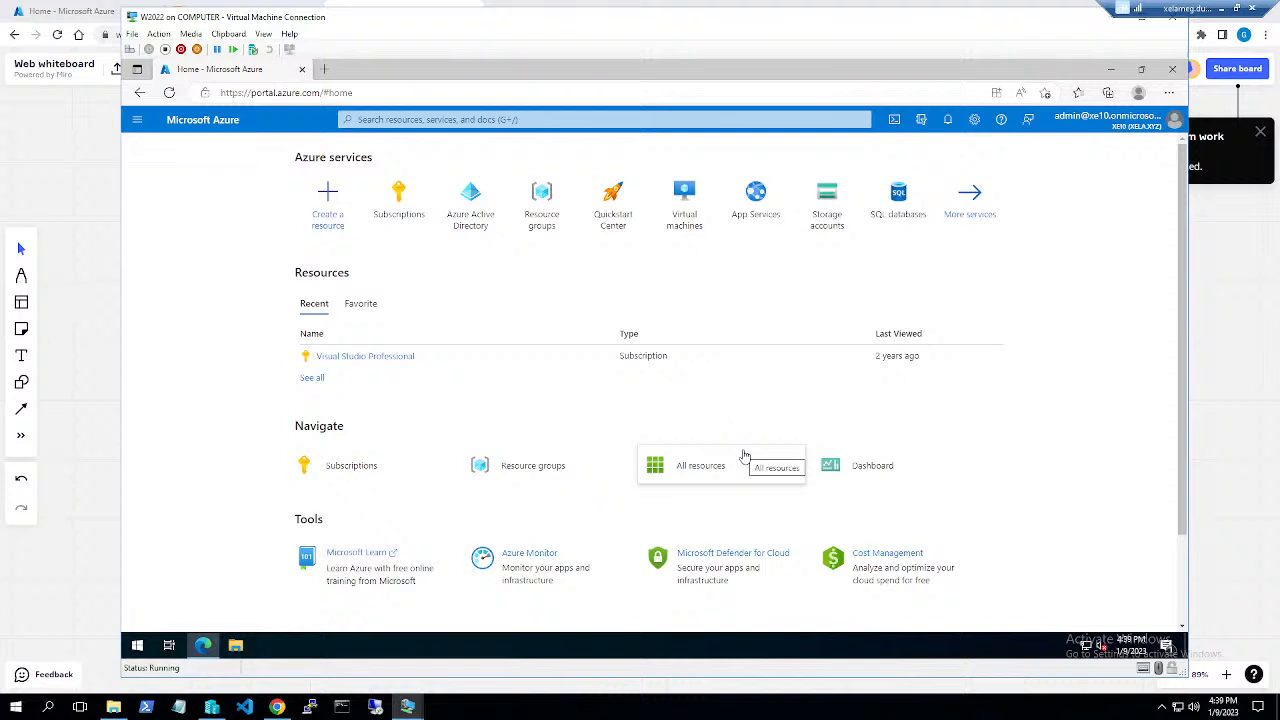
# - Search the portal for 'ad co' and open the Azure AD Connect page to review its sync status
pyautogui.click(533, 121)
pyautogui.write('ad co')
pyautogui.scroll(-1, 380, 191)
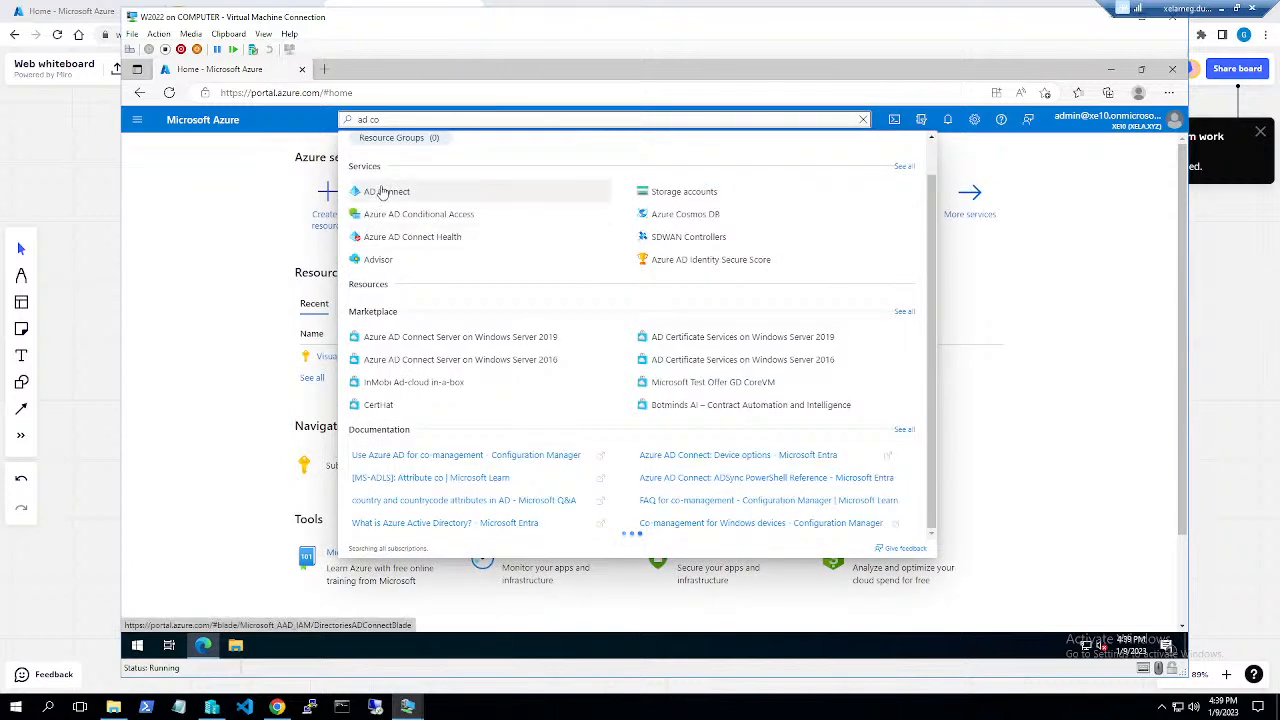
pyautogui.click(380, 191)
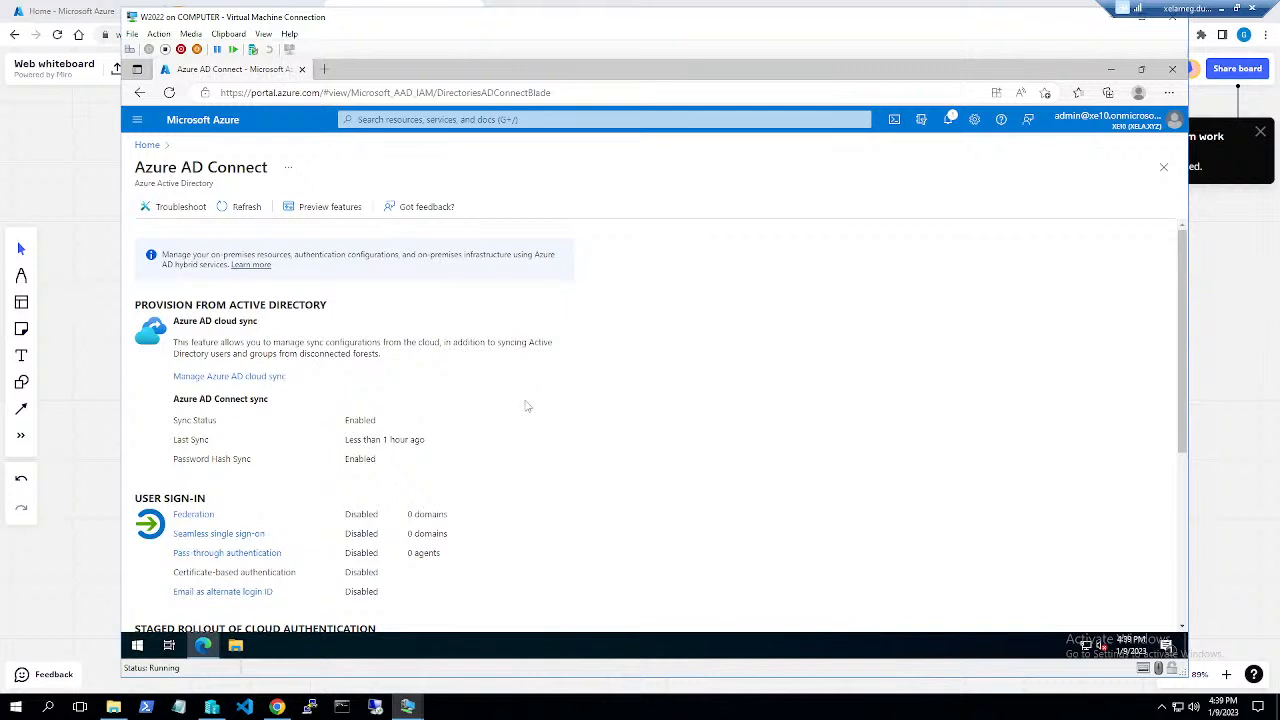
pyautogui.scroll(-3, 527, 405)
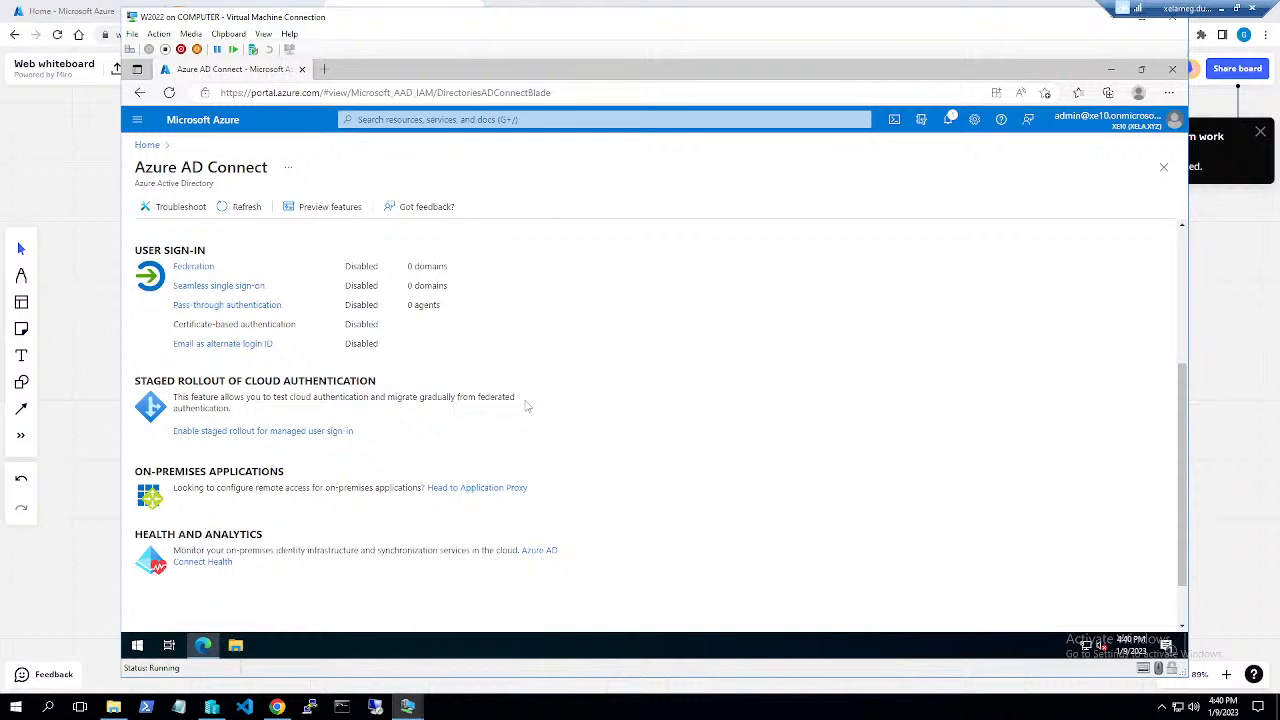
pyautogui.scroll(3, 531, 509)
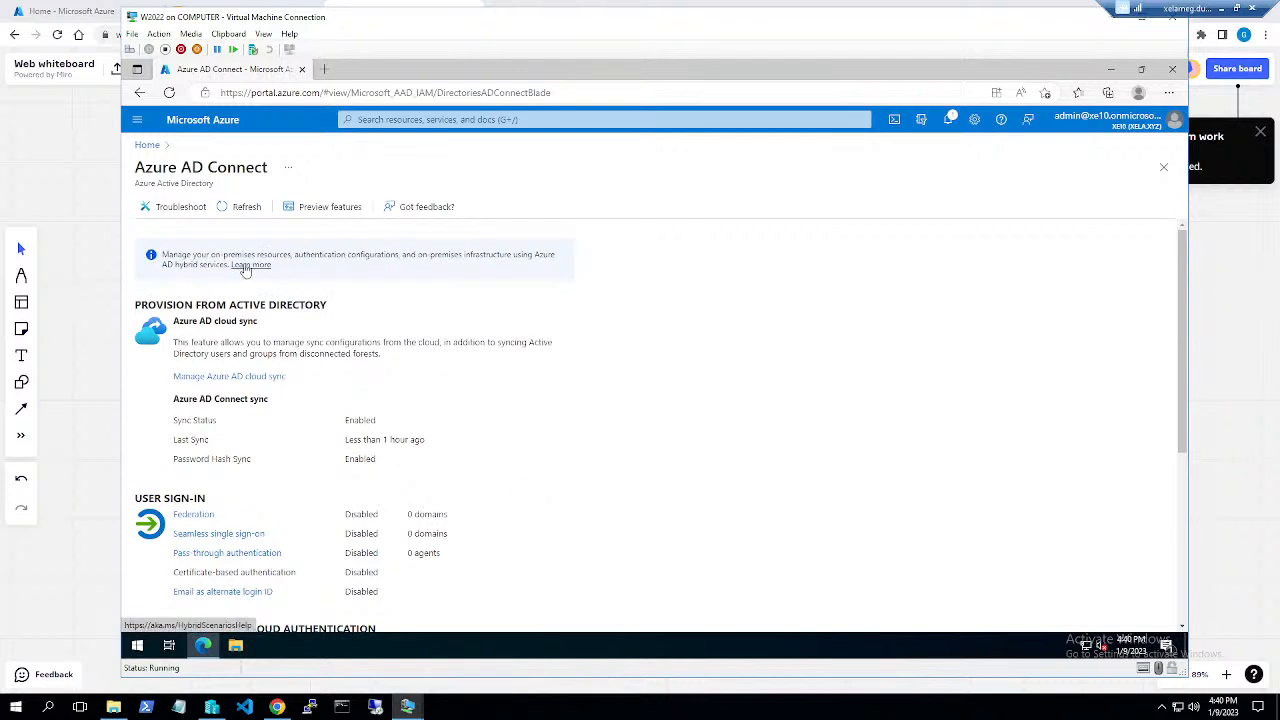
# - Search google.ca for 'ad connect download' and open the Microsoft Azure AD Connect download page
pyautogui.click(324, 69)
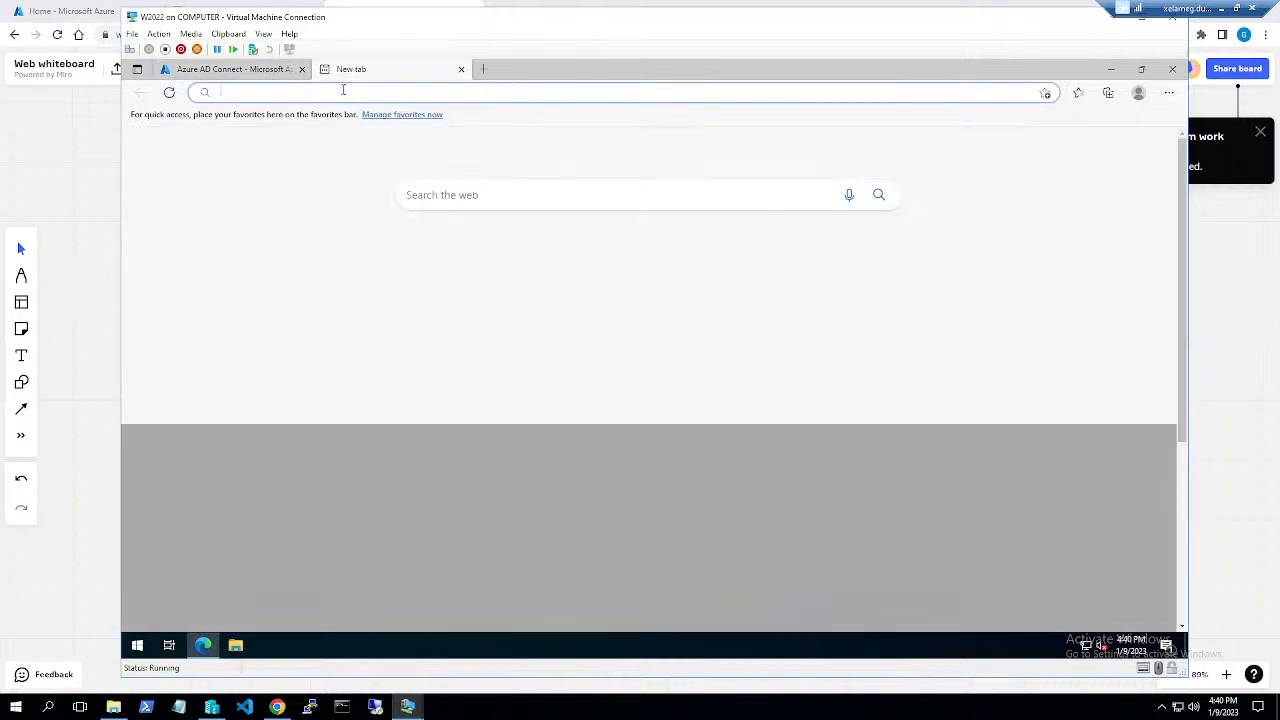
pyautogui.write('google.ca')
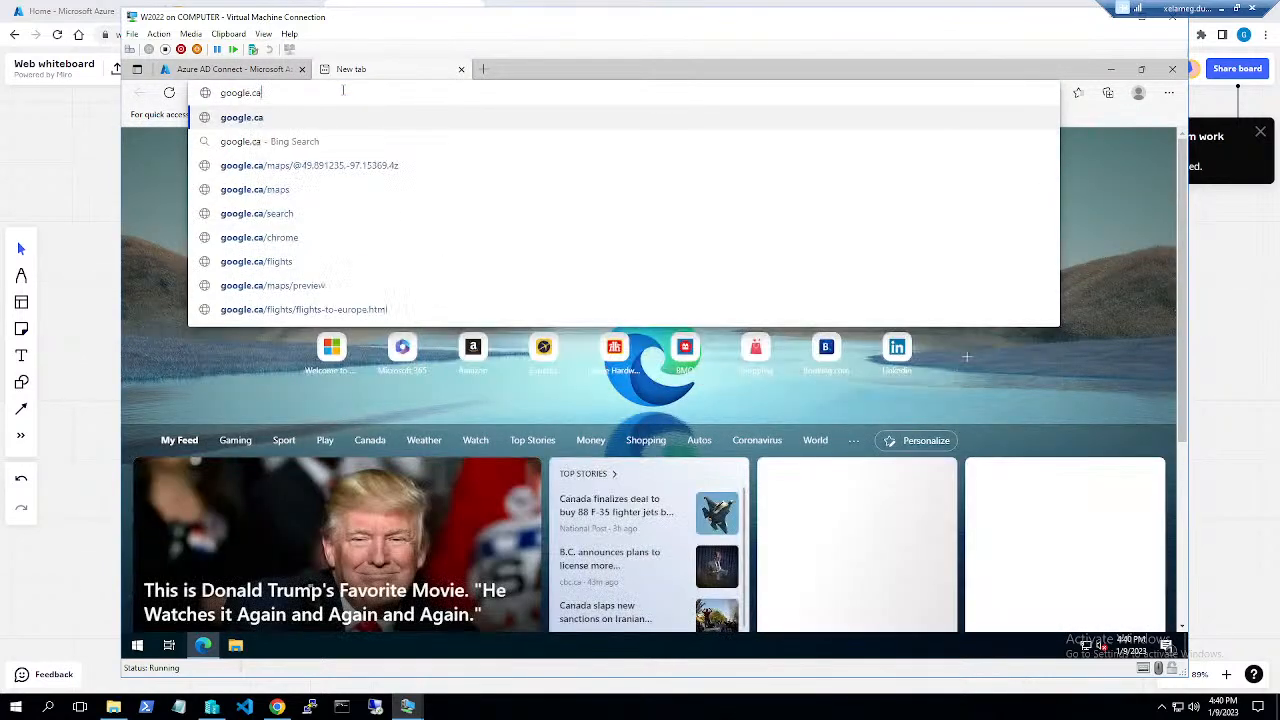
pyautogui.press('Return')
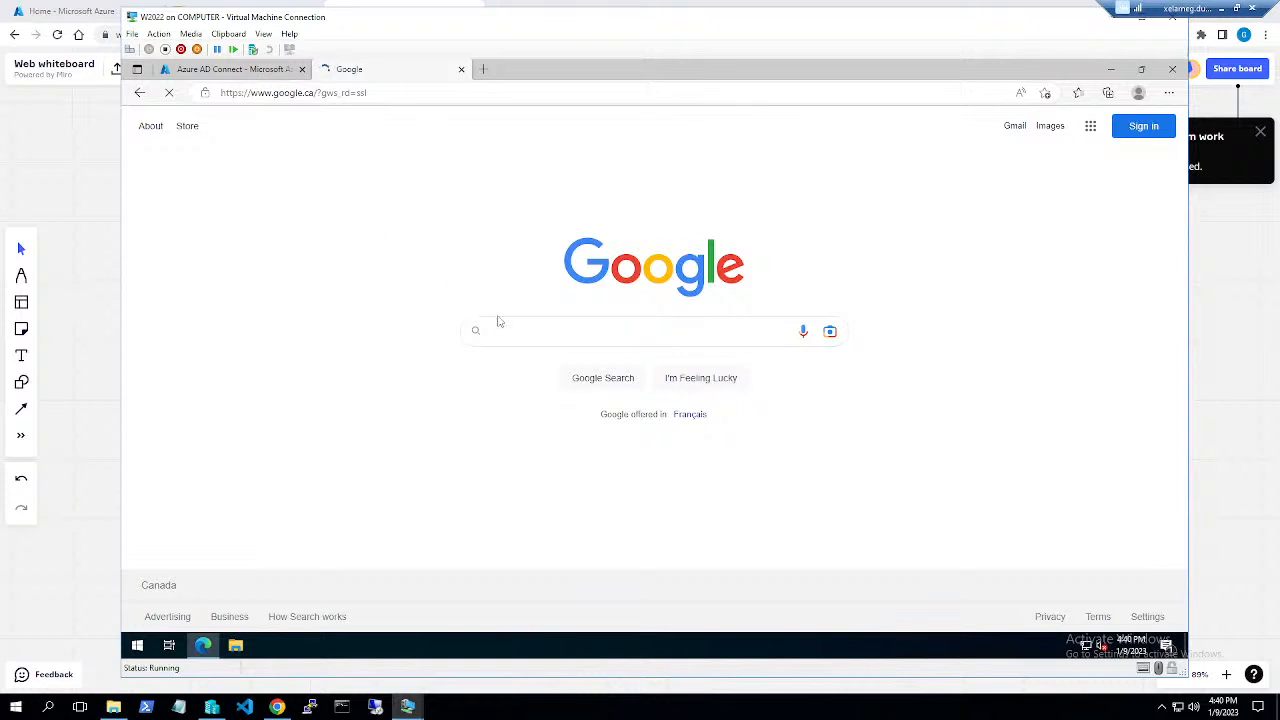
pyautogui.write('ad c')
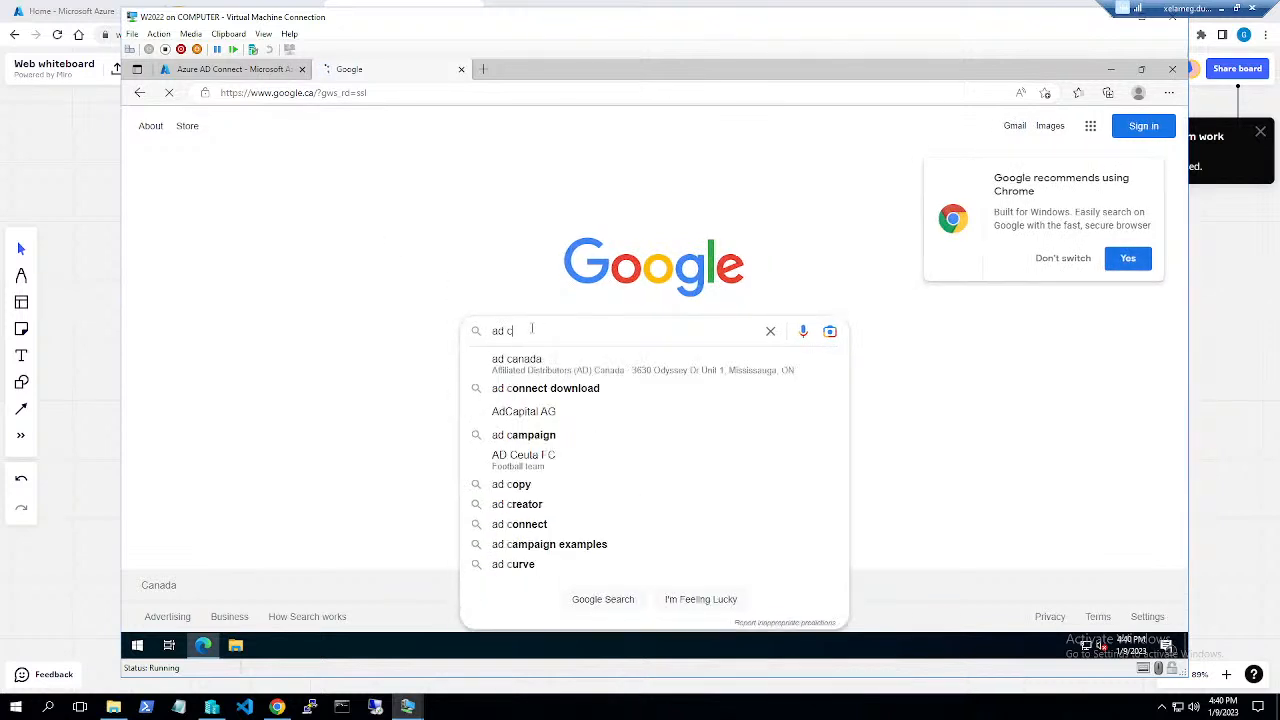
pyautogui.write('onnect d')
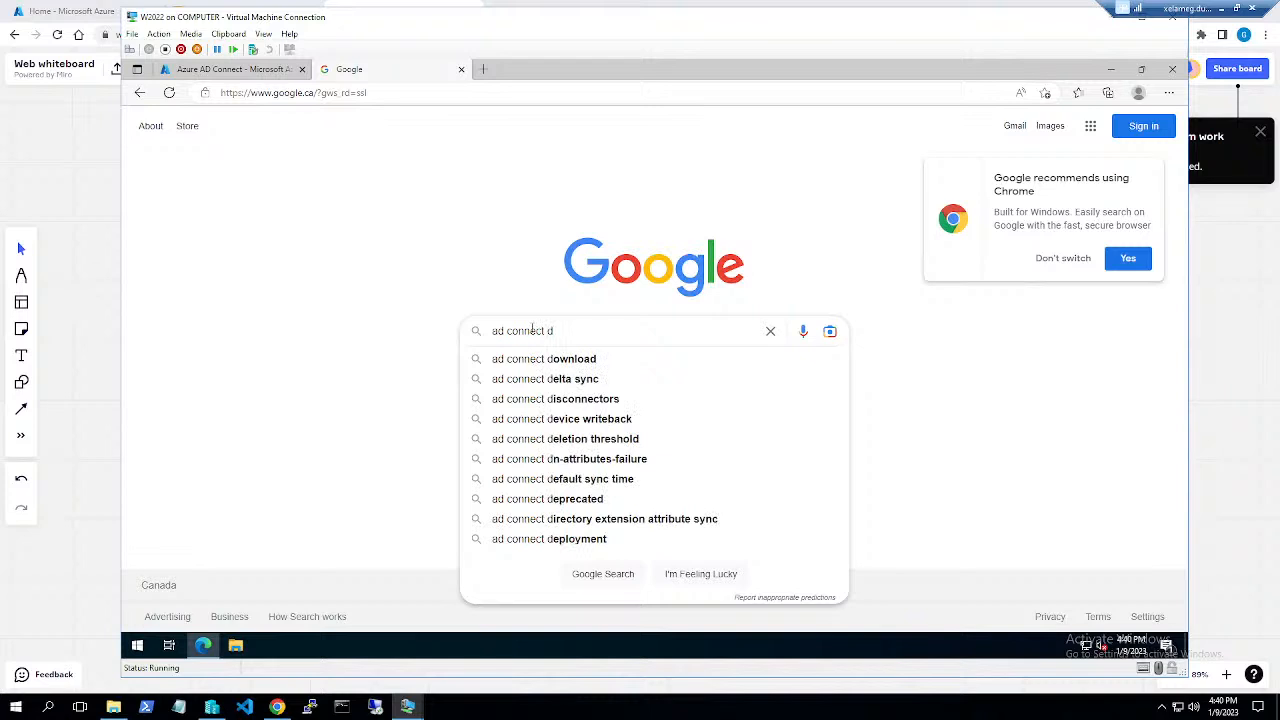
pyautogui.press('Down')
pyautogui.press('Return')
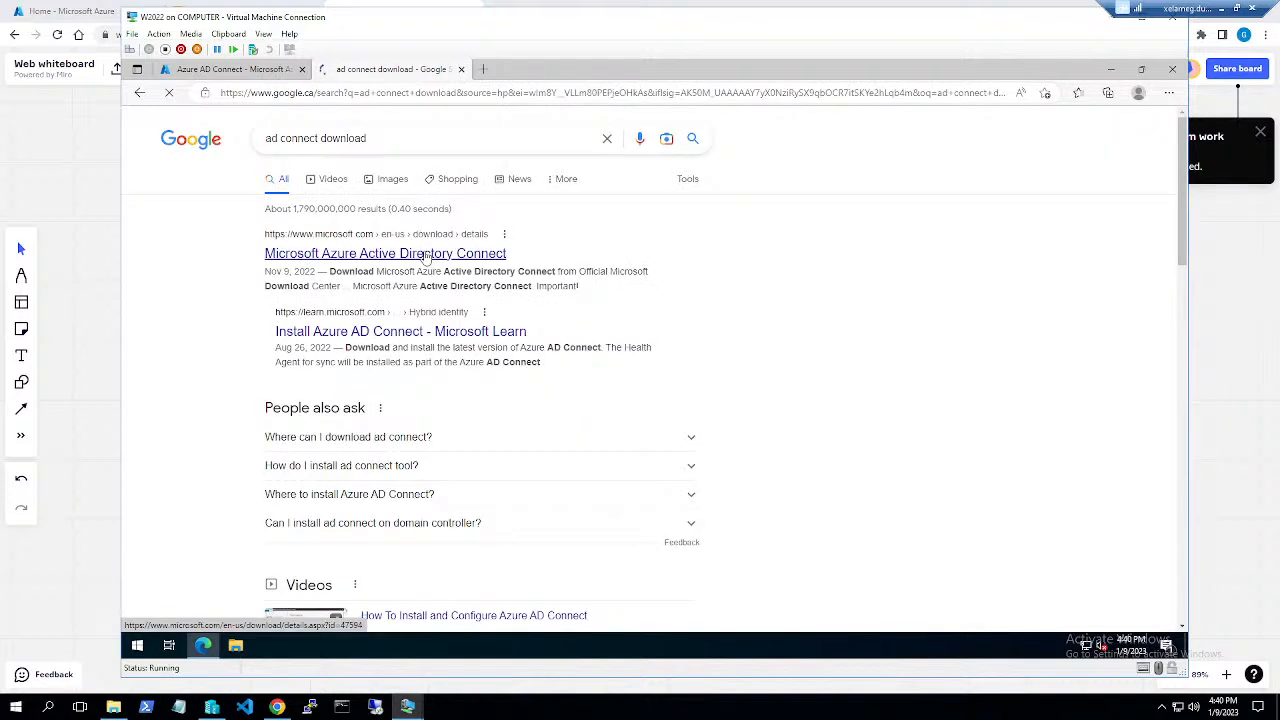
pyautogui.click(425, 256)
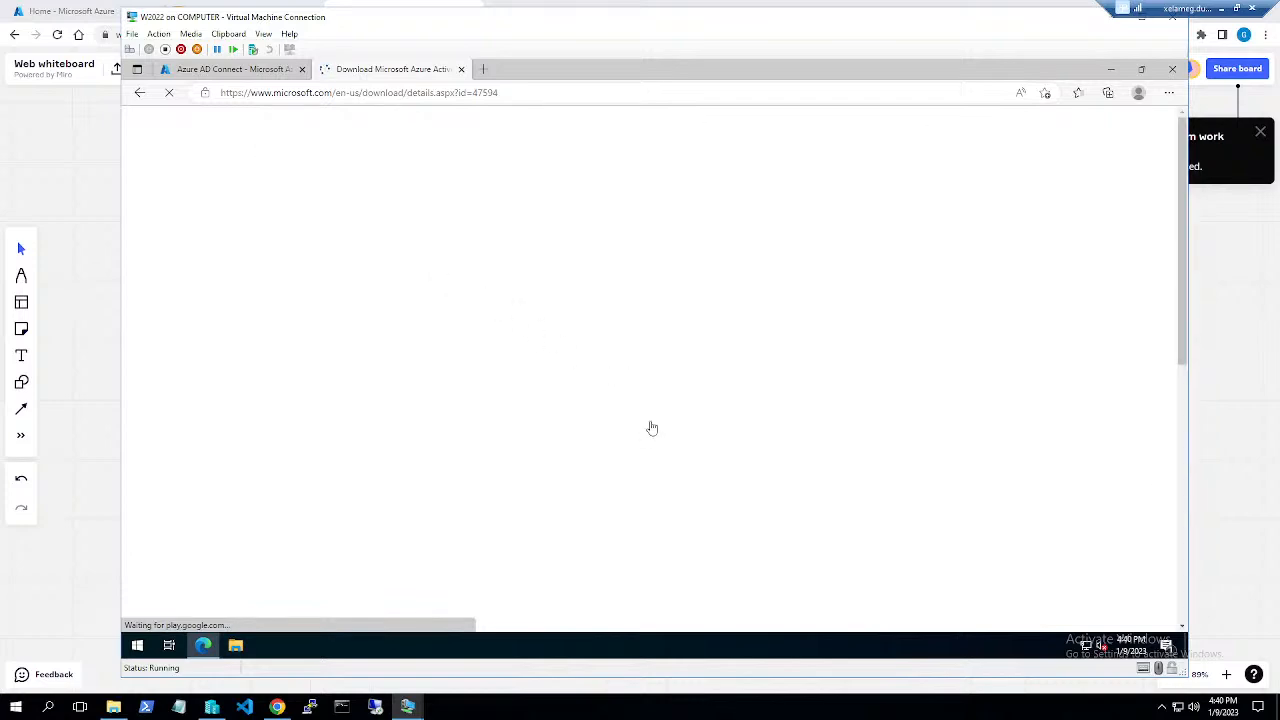
# - Expand the Details section and download the AzureADConnect.msi installer
pyautogui.scroll(-3, 510, 447)
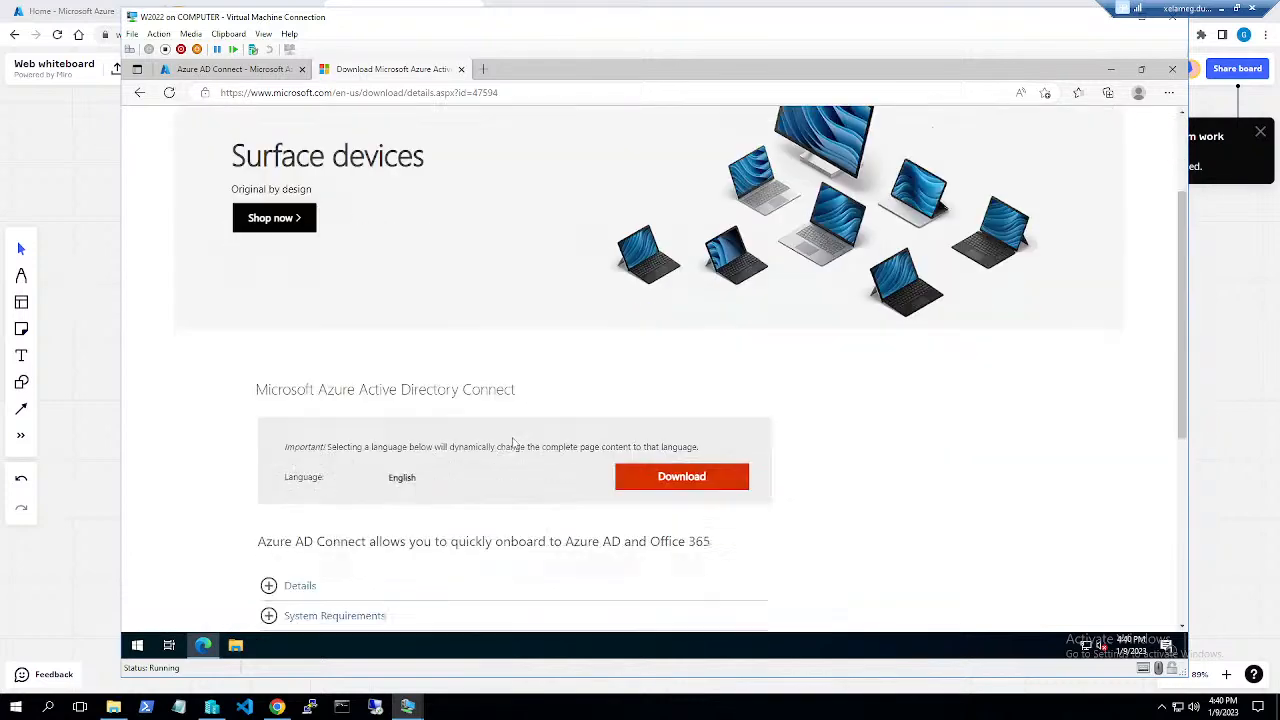
pyautogui.click(301, 430)
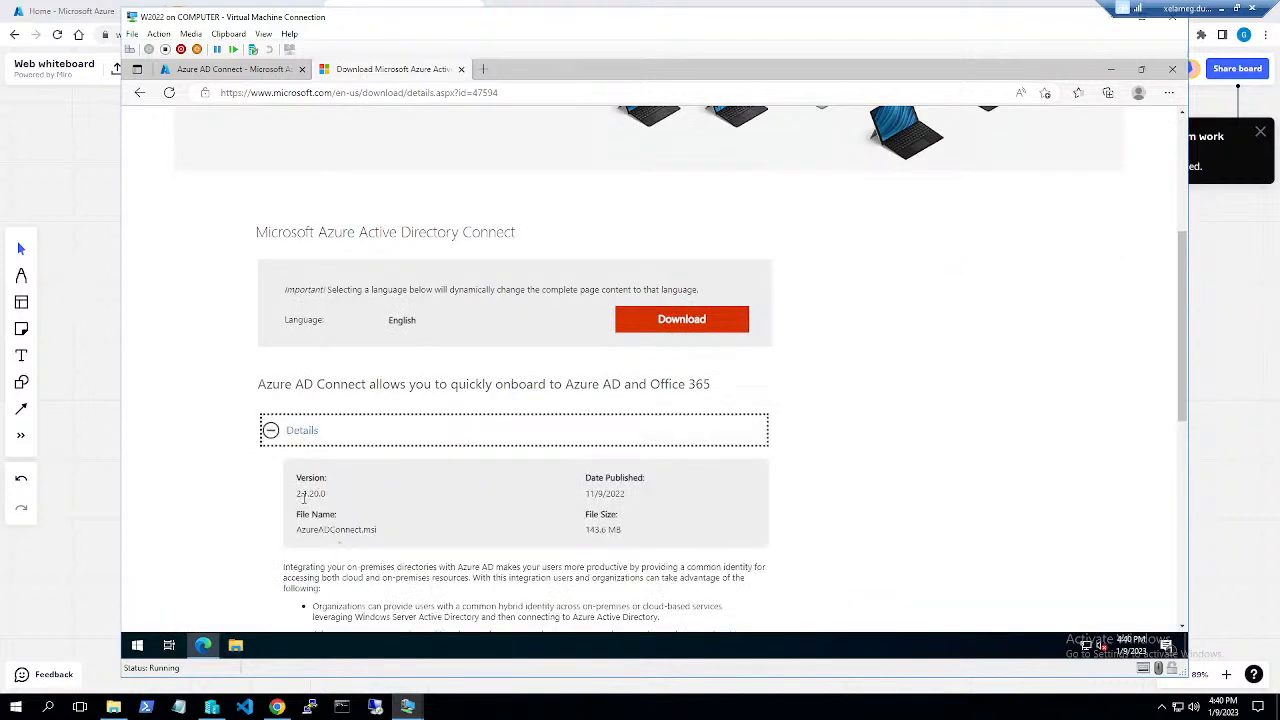
pyautogui.click(688, 321)
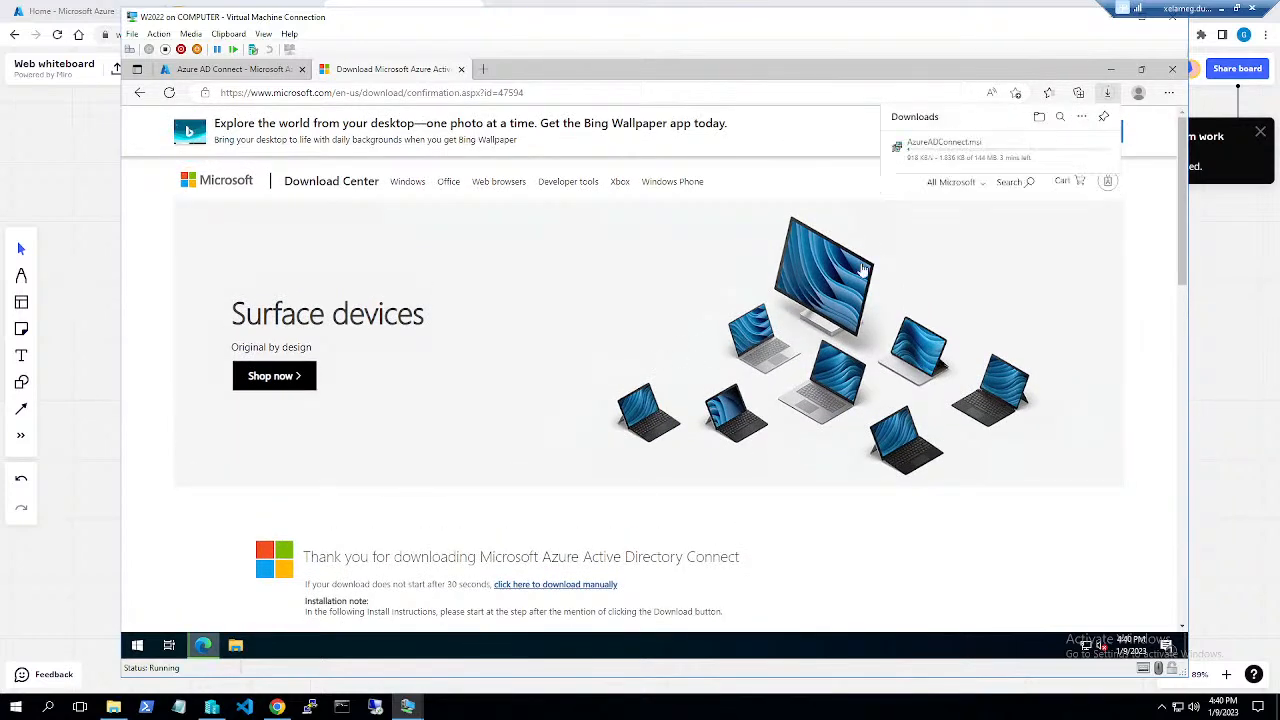
# - Search 'ad connect versions' in a new tab and open the Azure AD Connect version history article
pyautogui.click(484, 70)
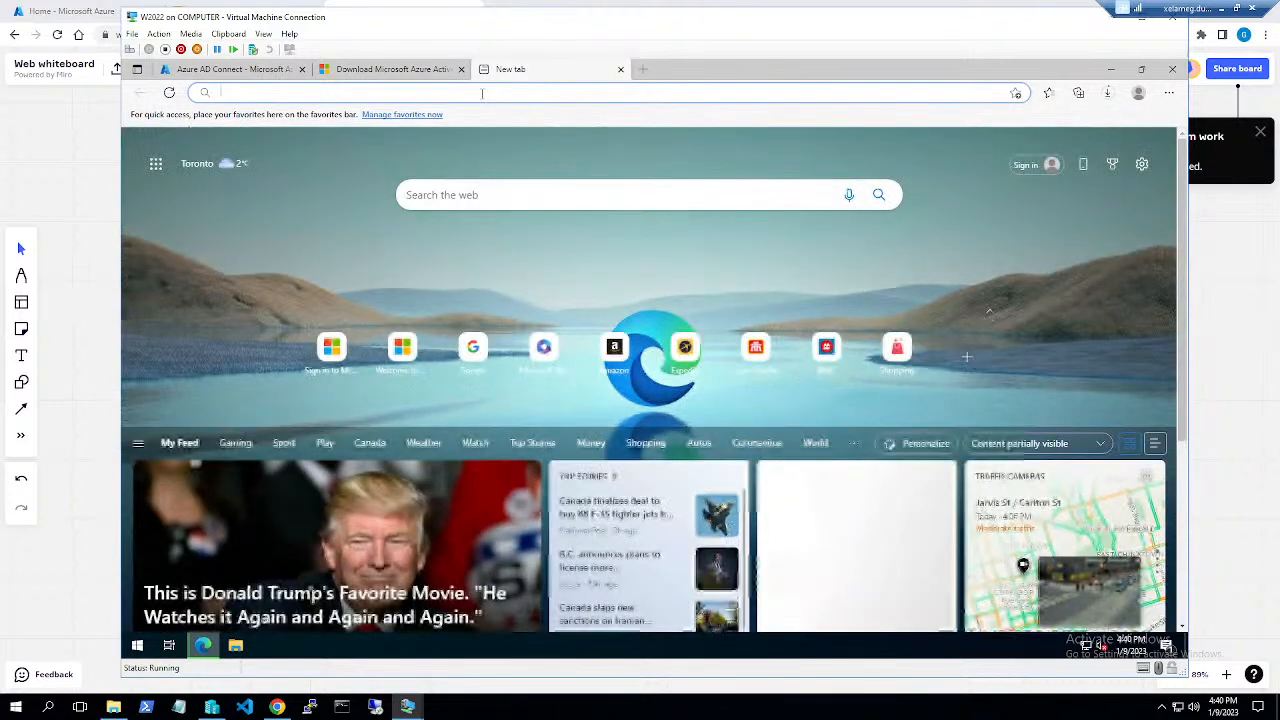
pyautogui.write('ad conne')
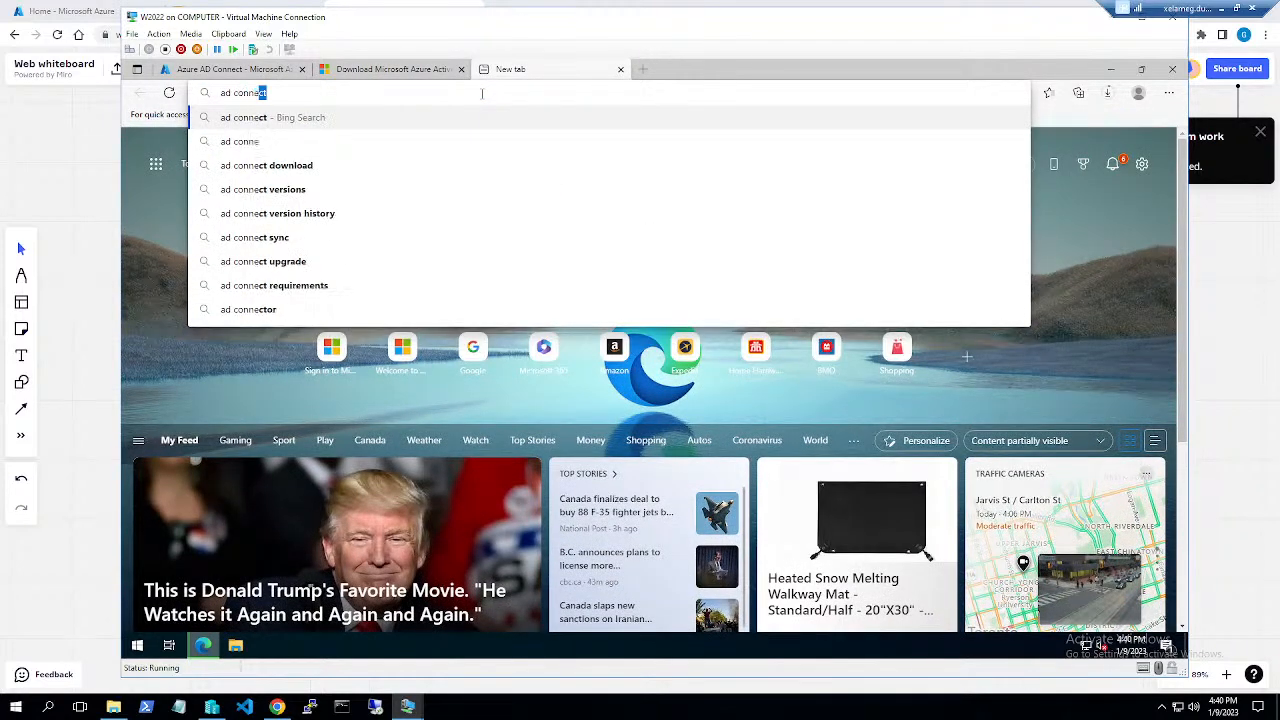
pyautogui.write('ct versions')
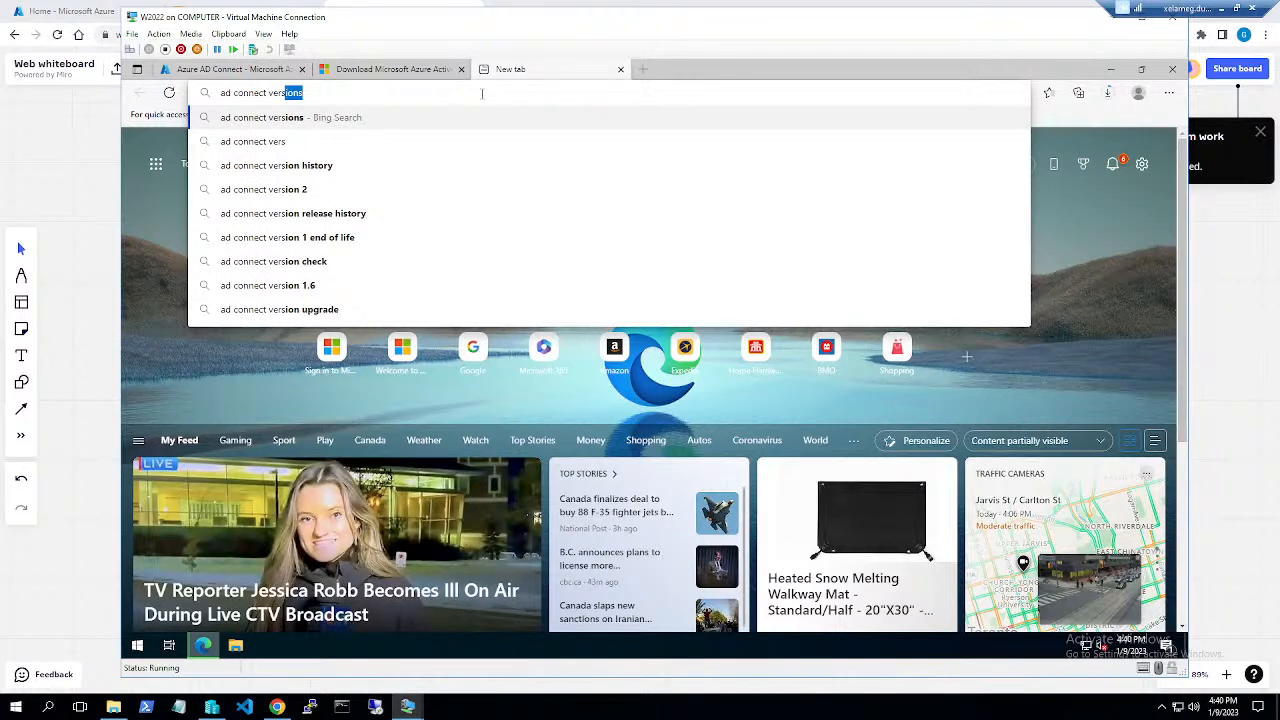
pyautogui.press('Return')
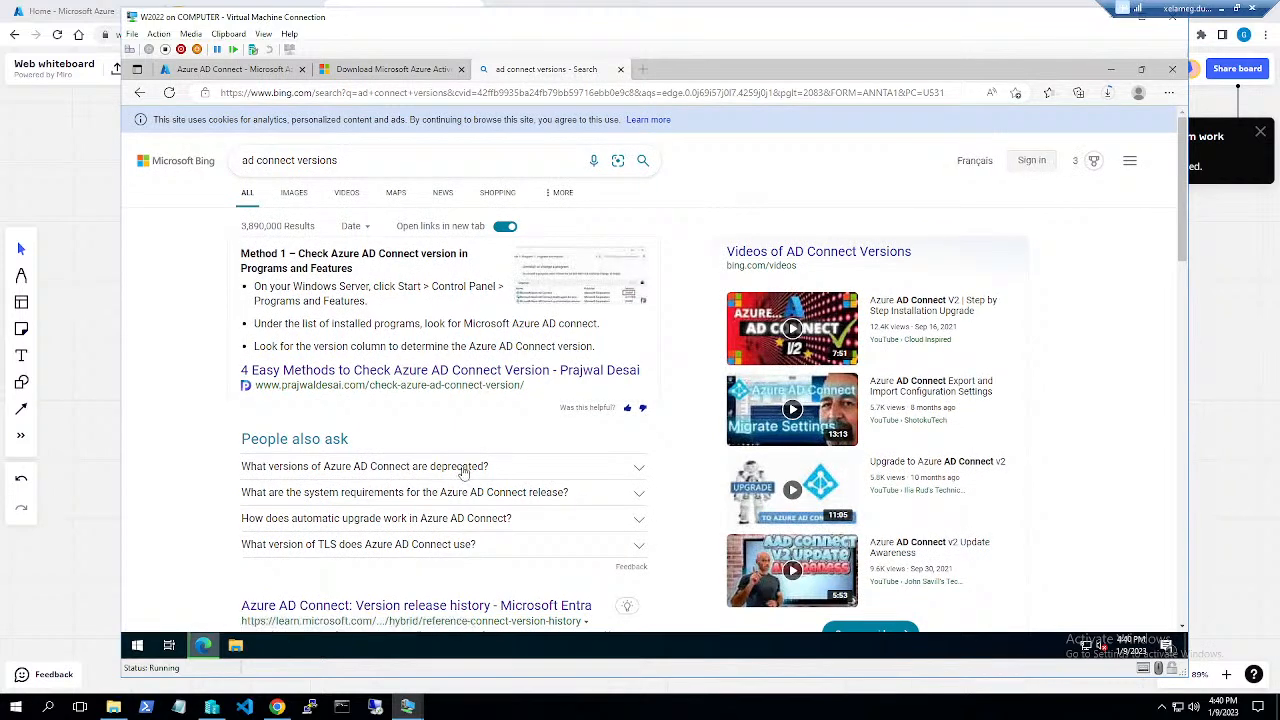
pyautogui.click(437, 608)
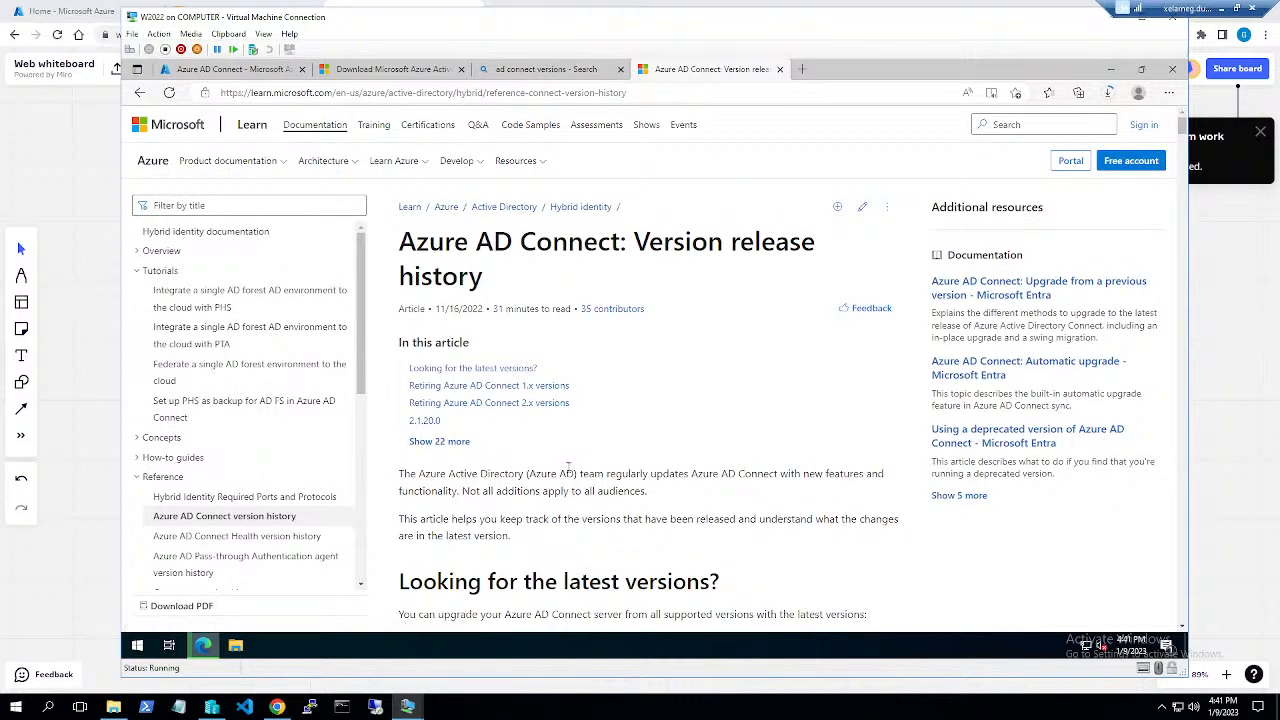
# - Scroll through the version history and highlight the release status of version 2.1.20.0
pyautogui.scroll(-1, 569, 472)
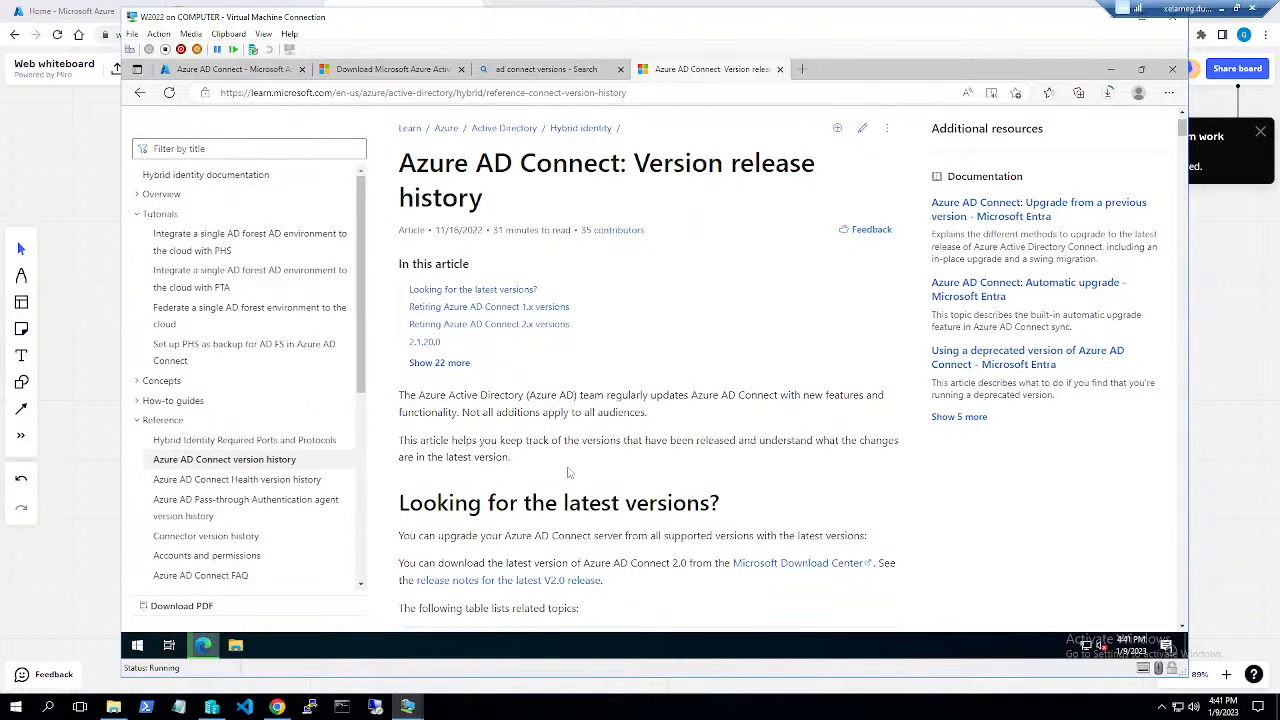
pyautogui.scroll(-2, 569, 472)
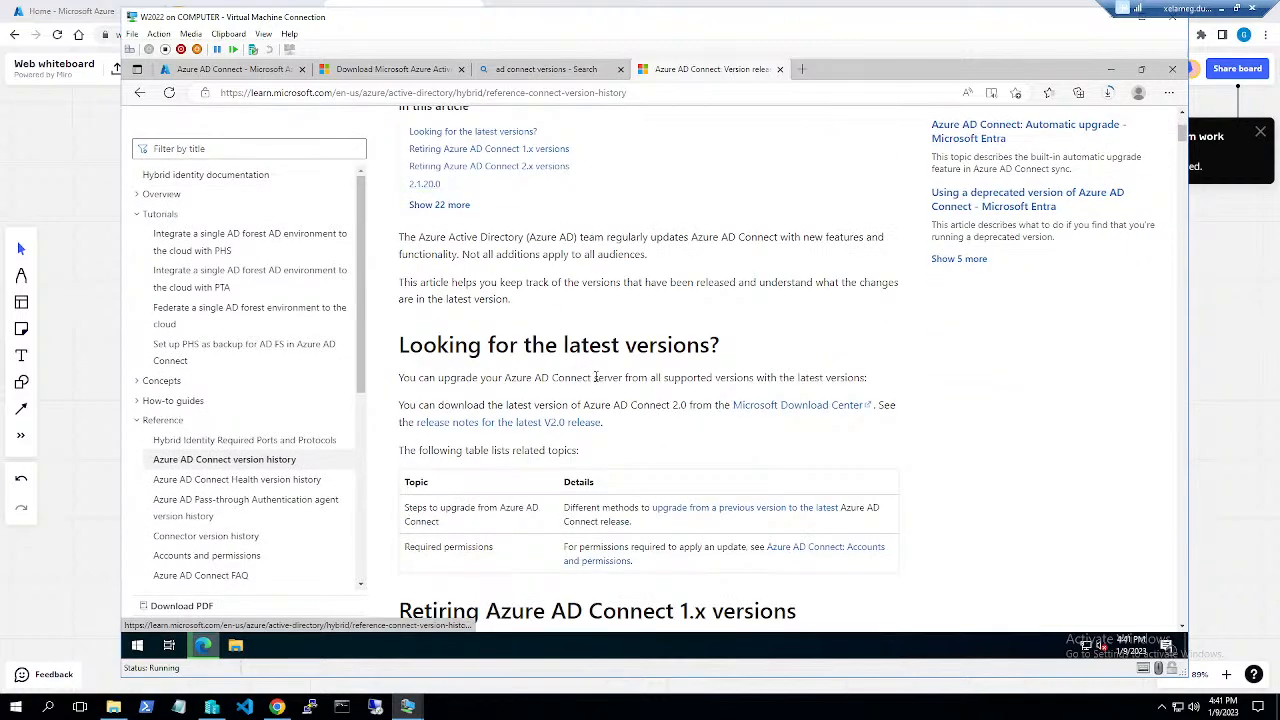
pyautogui.scroll(-3, 597, 380)
pyautogui.scroll(1, 600, 410)
pyautogui.scroll(-3, 601, 427)
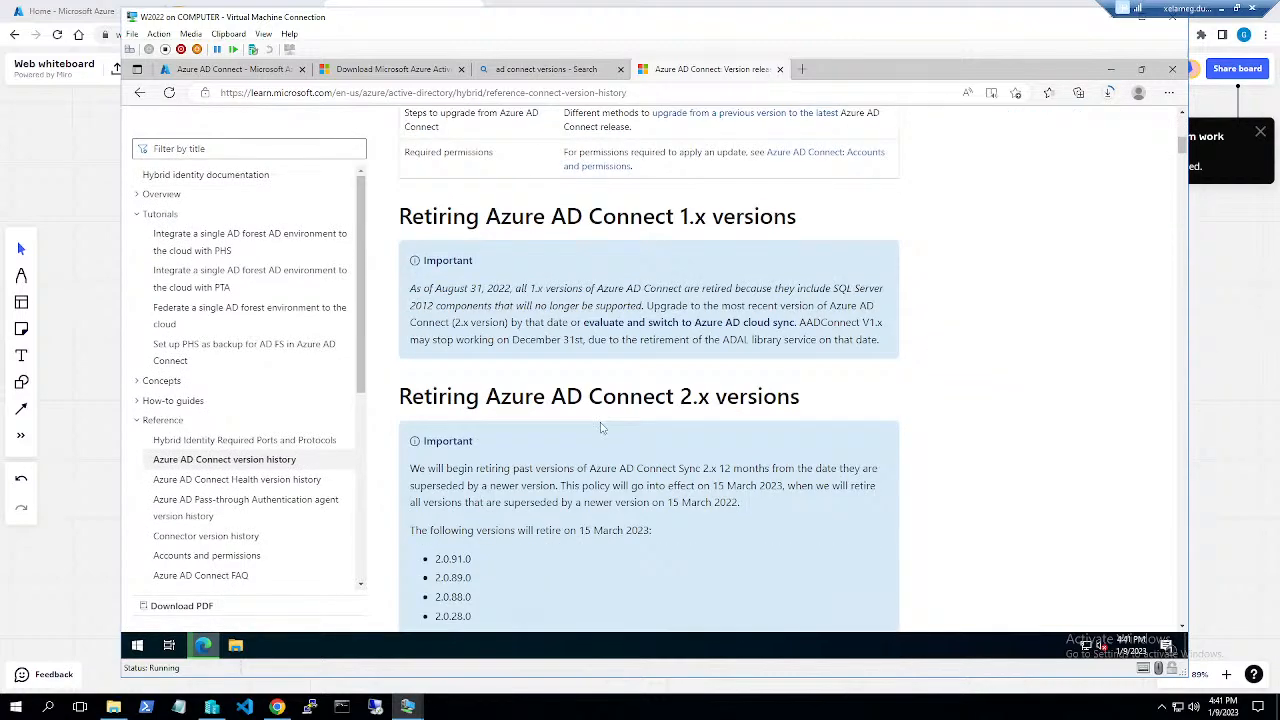
pyautogui.scroll(-2, 601, 427)
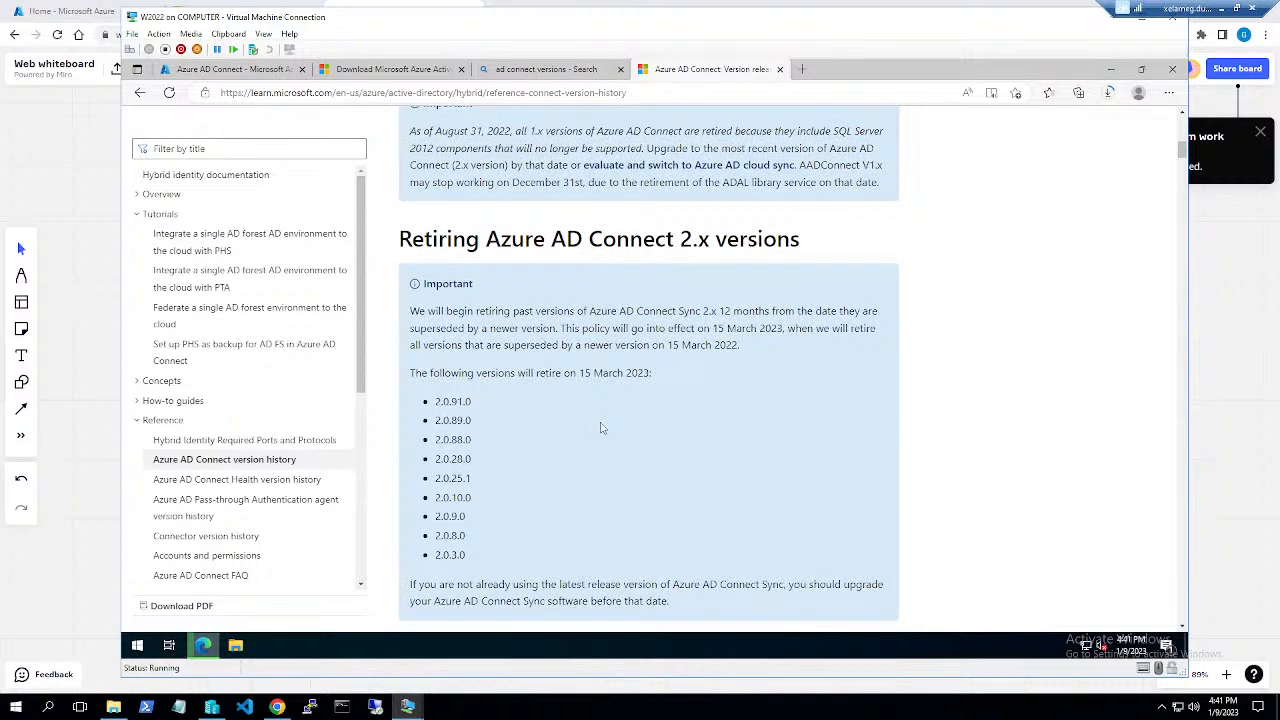
pyautogui.scroll(-4, 601, 427)
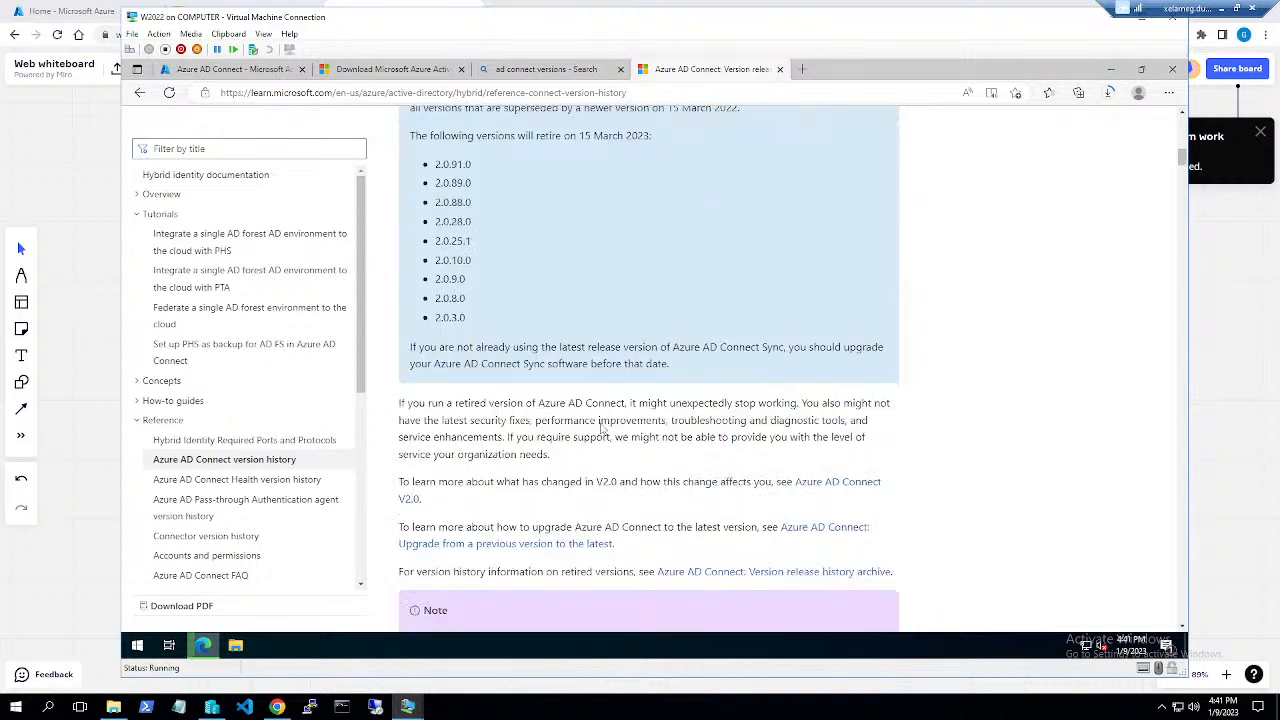
pyautogui.scroll(-2, 601, 425)
pyautogui.scroll(5, 601, 423)
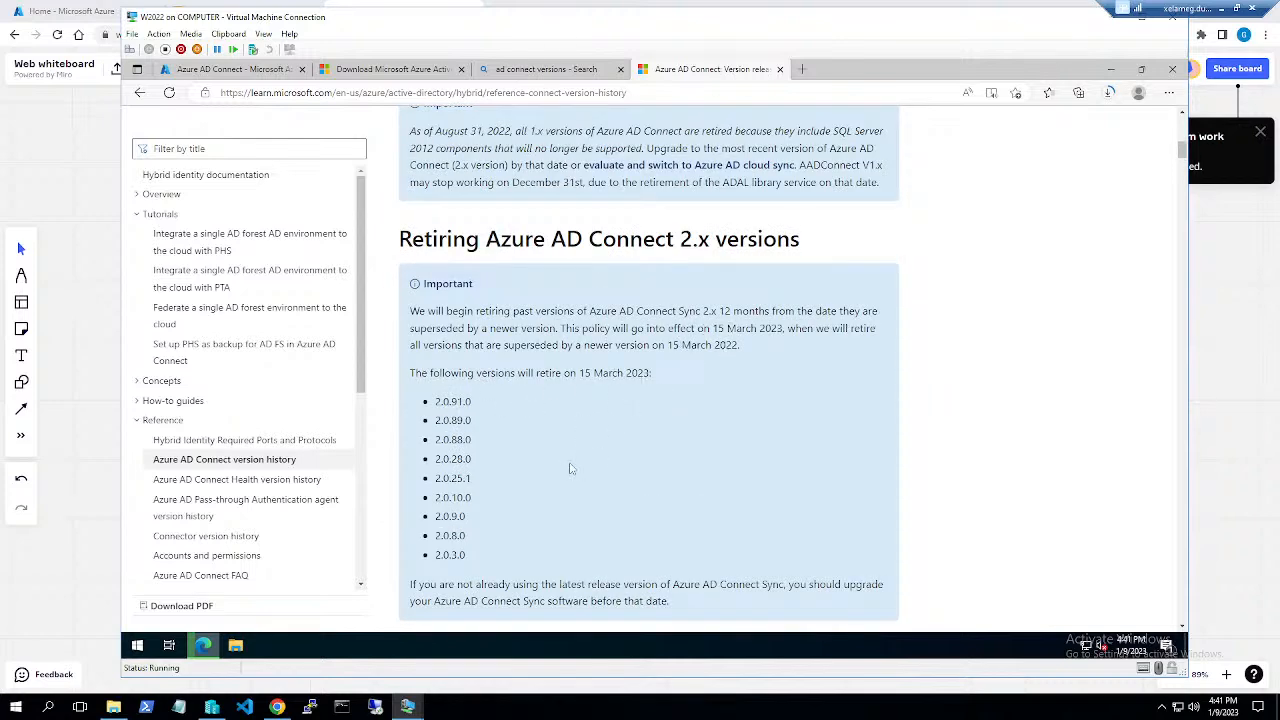
pyautogui.scroll(-10, 570, 468)
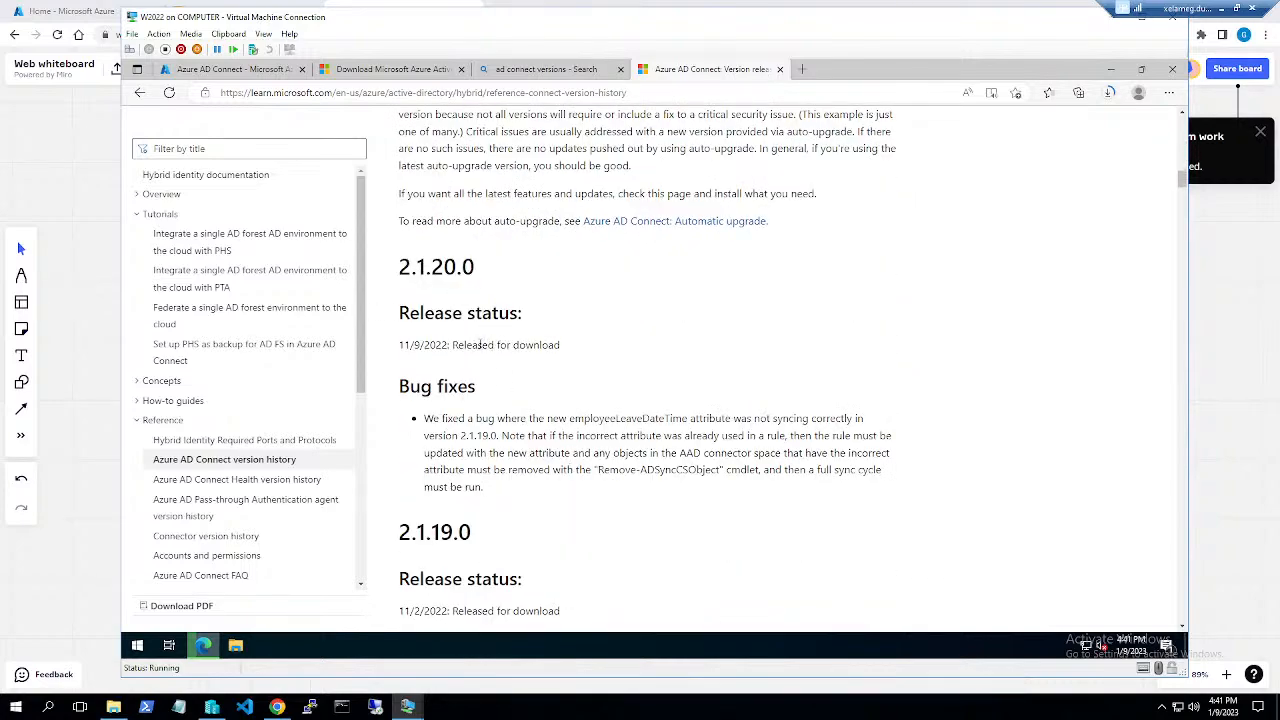
pyautogui.moveTo(491, 345); pyautogui.dragTo(565, 347)
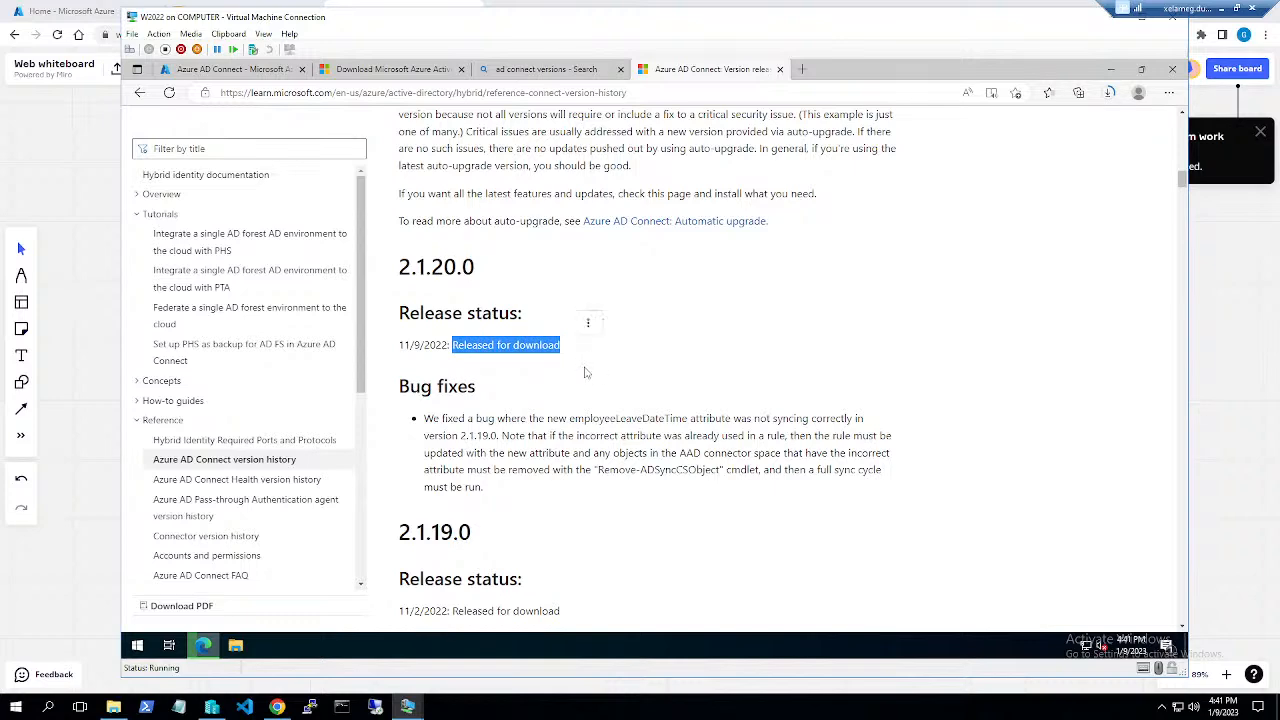
# - Highlight version 2.1.16.0 and its release status, then return up to the 2.1.19.0 notes
pyautogui.scroll(-2, 600, 375)
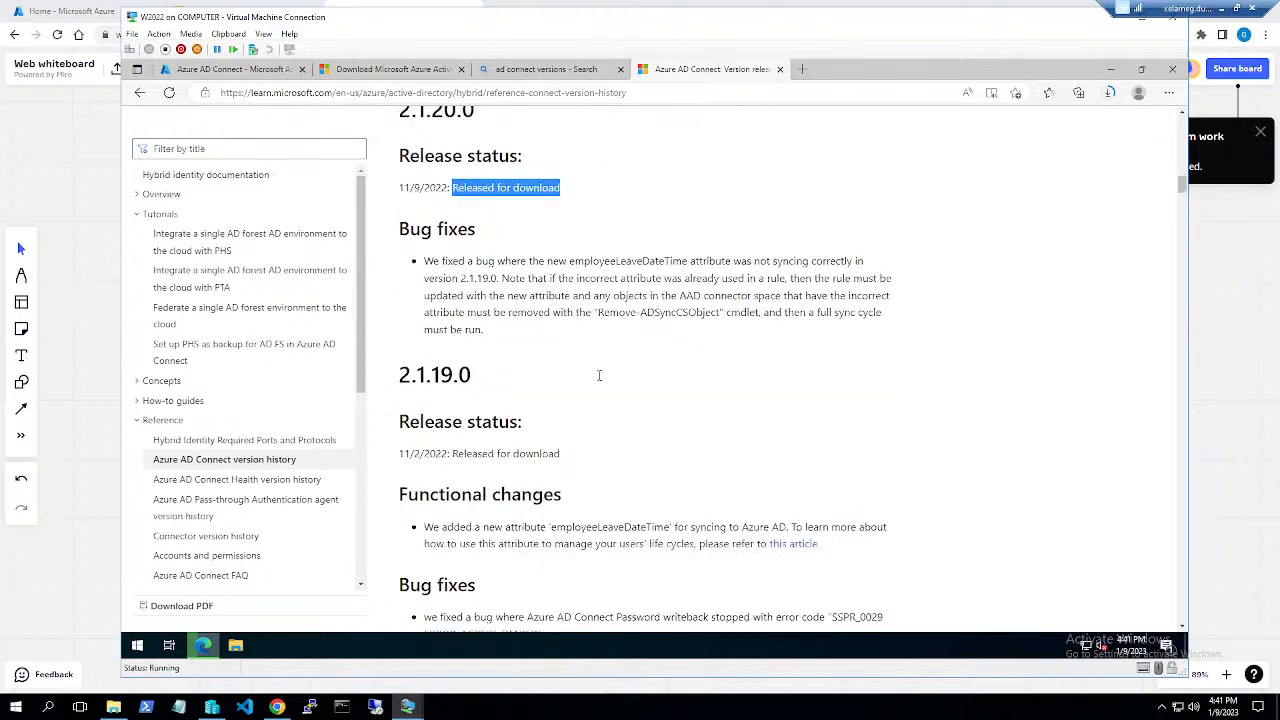
pyautogui.scroll(-4, 505, 500)
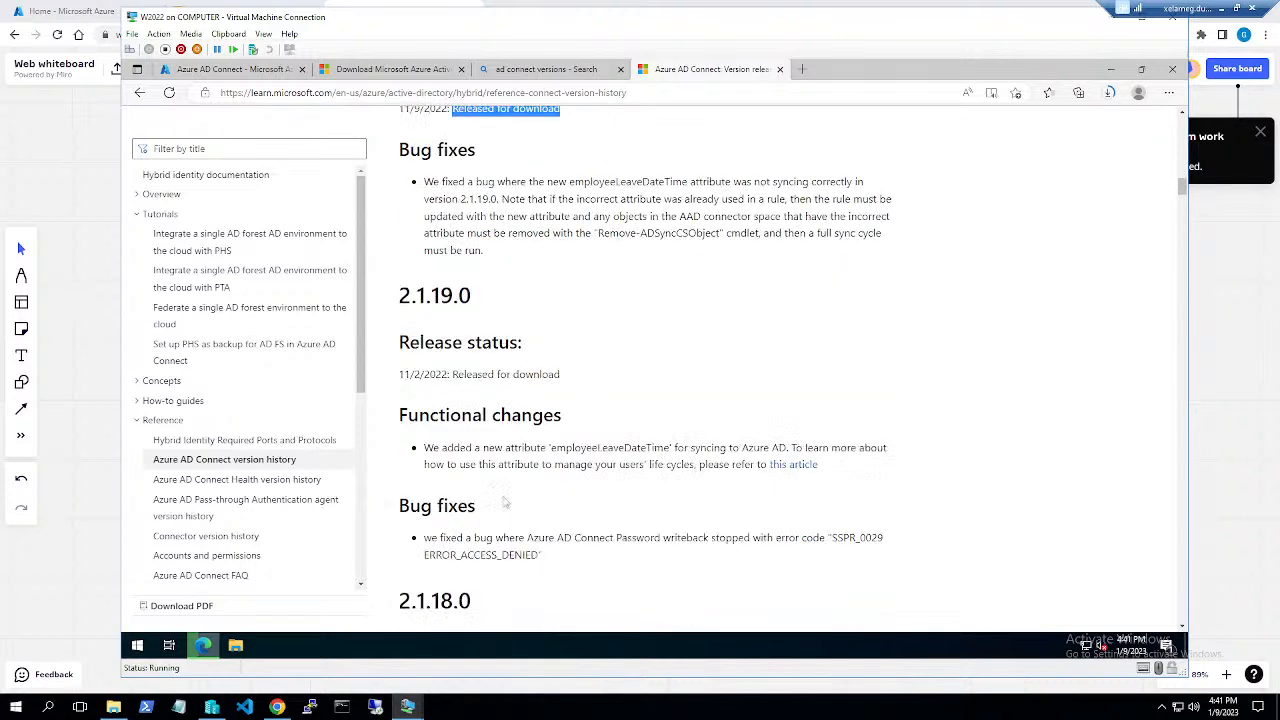
pyautogui.scroll(-3, 505, 502)
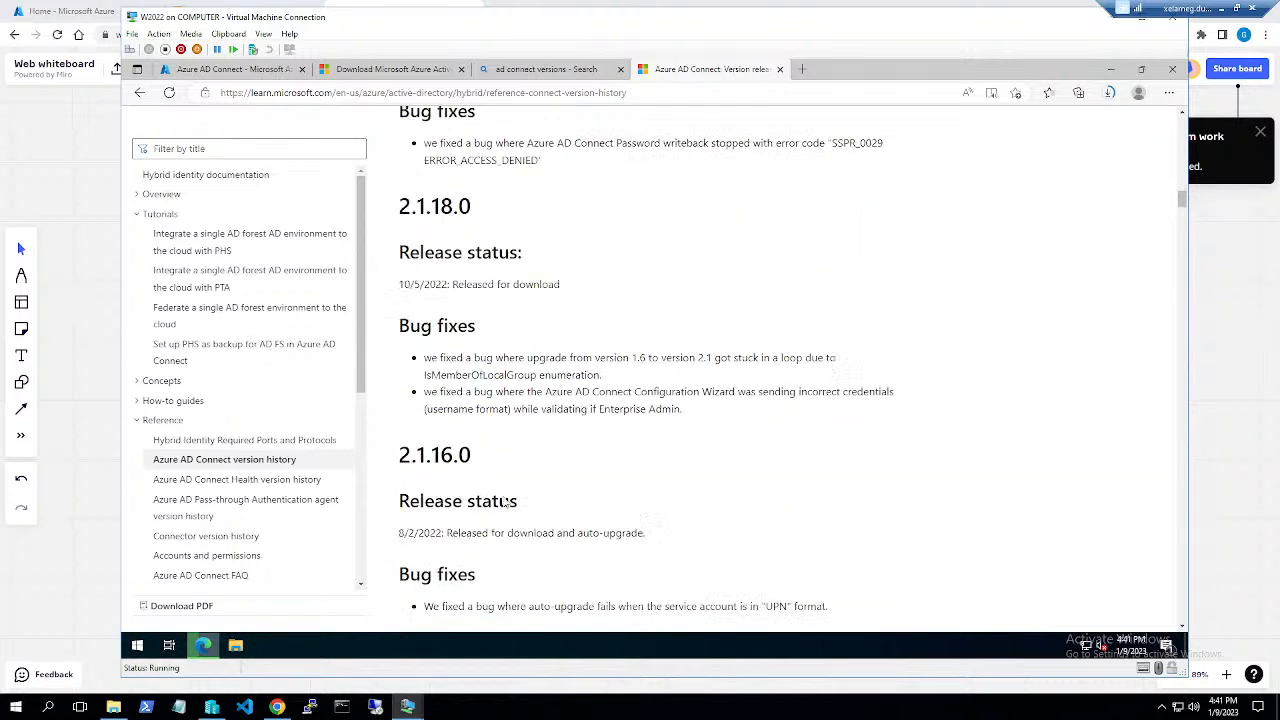
pyautogui.moveTo(447, 450); pyautogui.dragTo(670, 456)
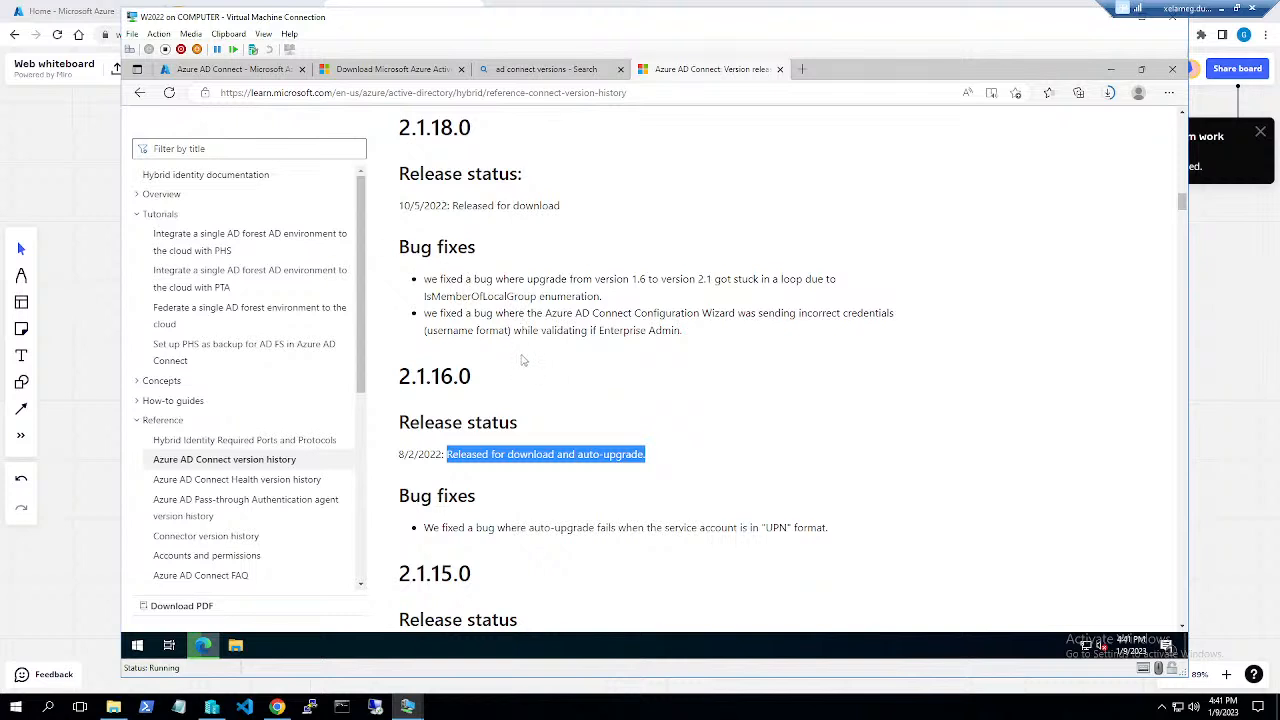
pyautogui.click(526, 497)
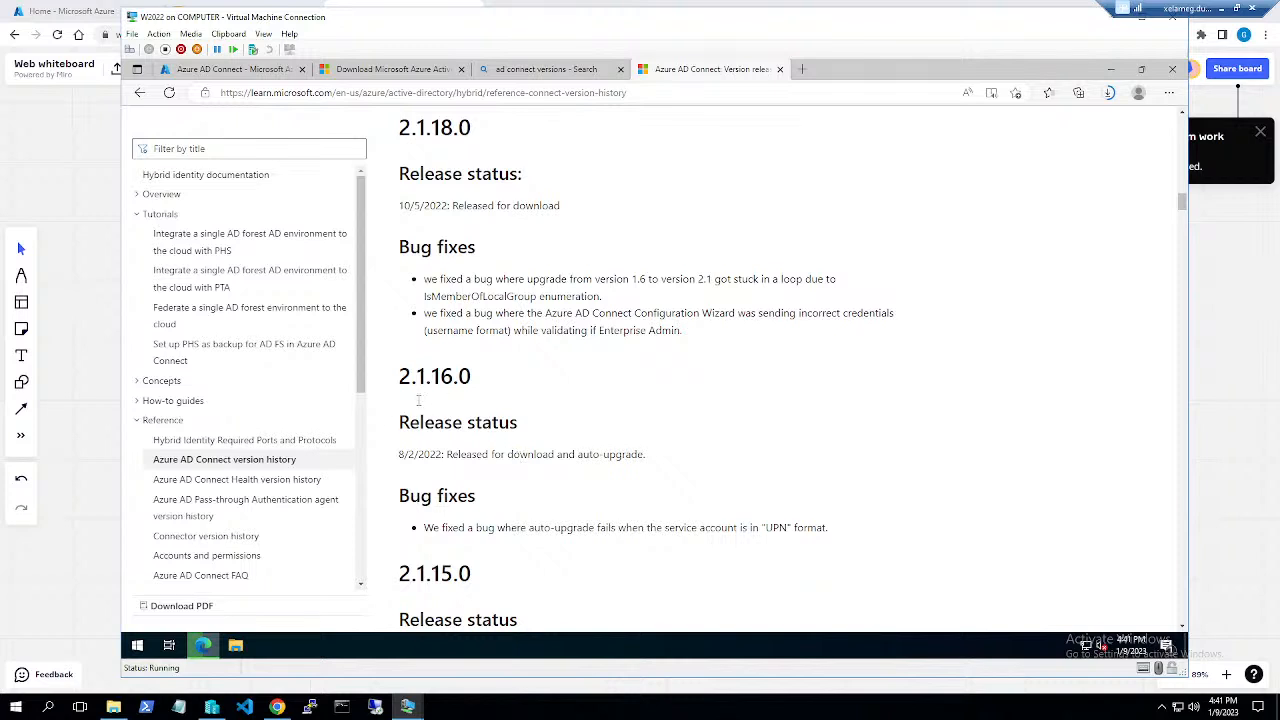
pyautogui.moveTo(400, 377); pyautogui.dragTo(482, 384)
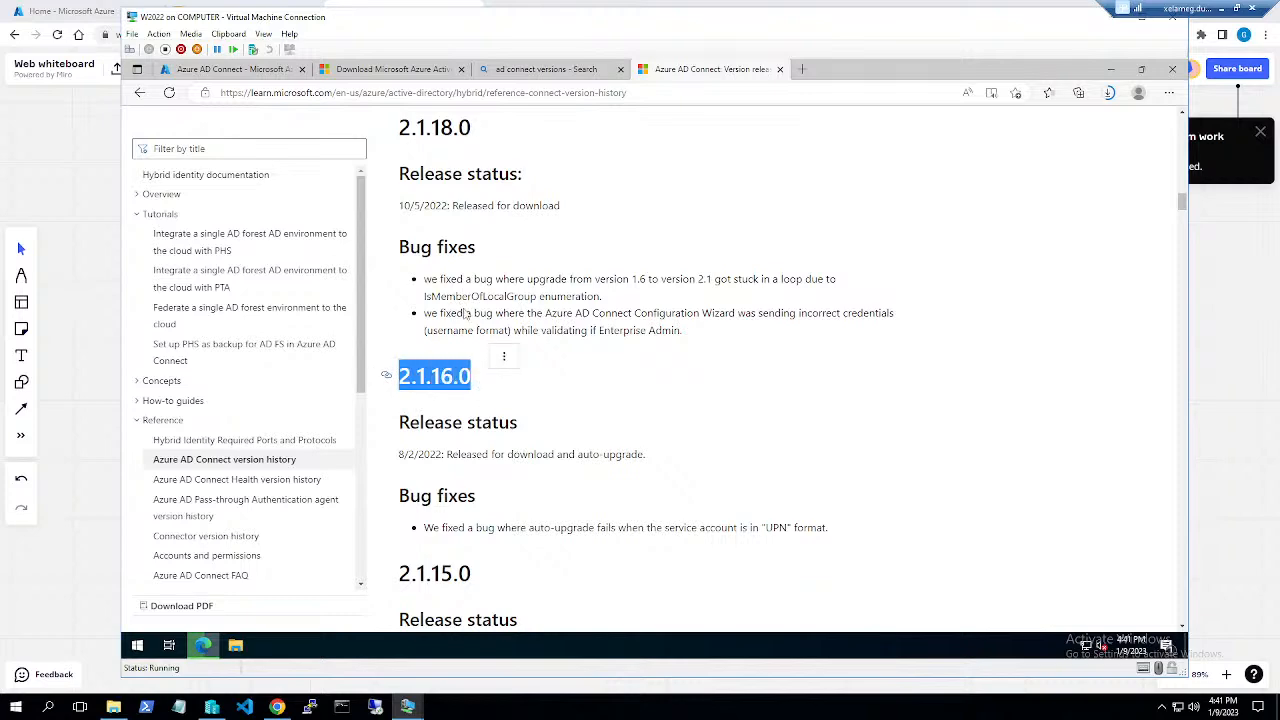
pyautogui.scroll(4, 466, 313)
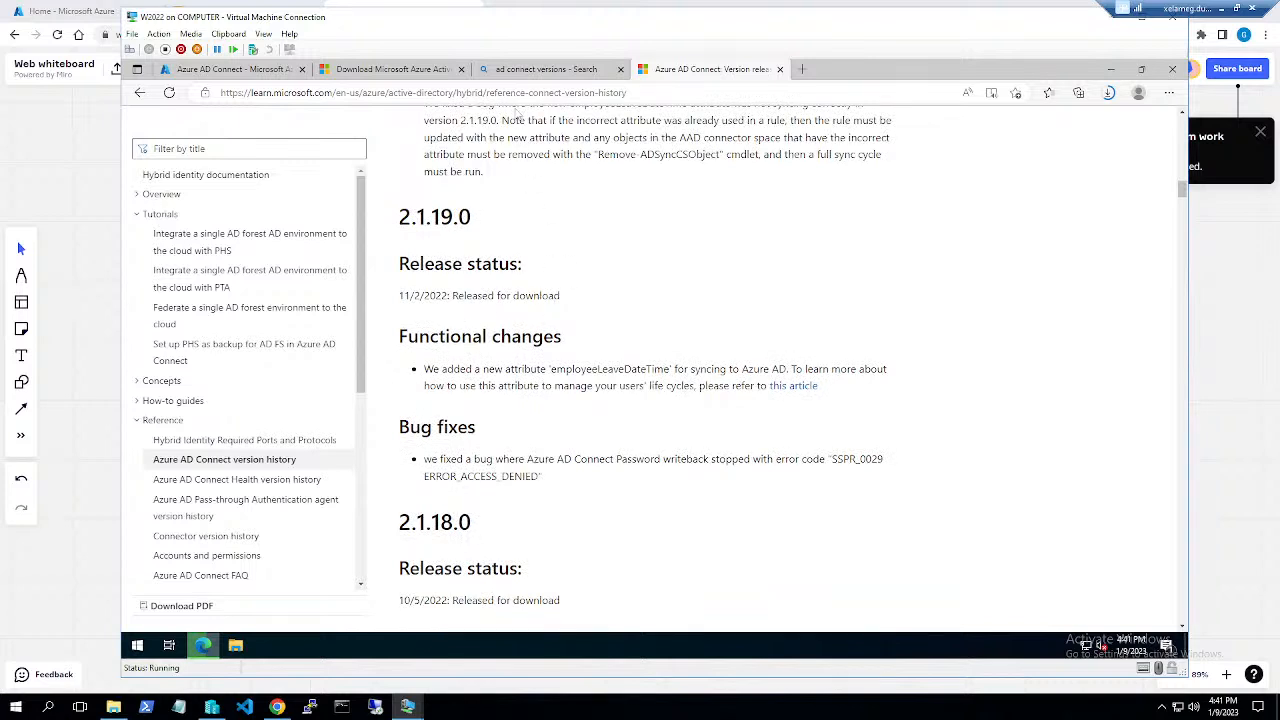
# - Return to the portal tab, launch AzureADConnect.msi from Downloads, and minimize Edge
pyautogui.click(239, 73)
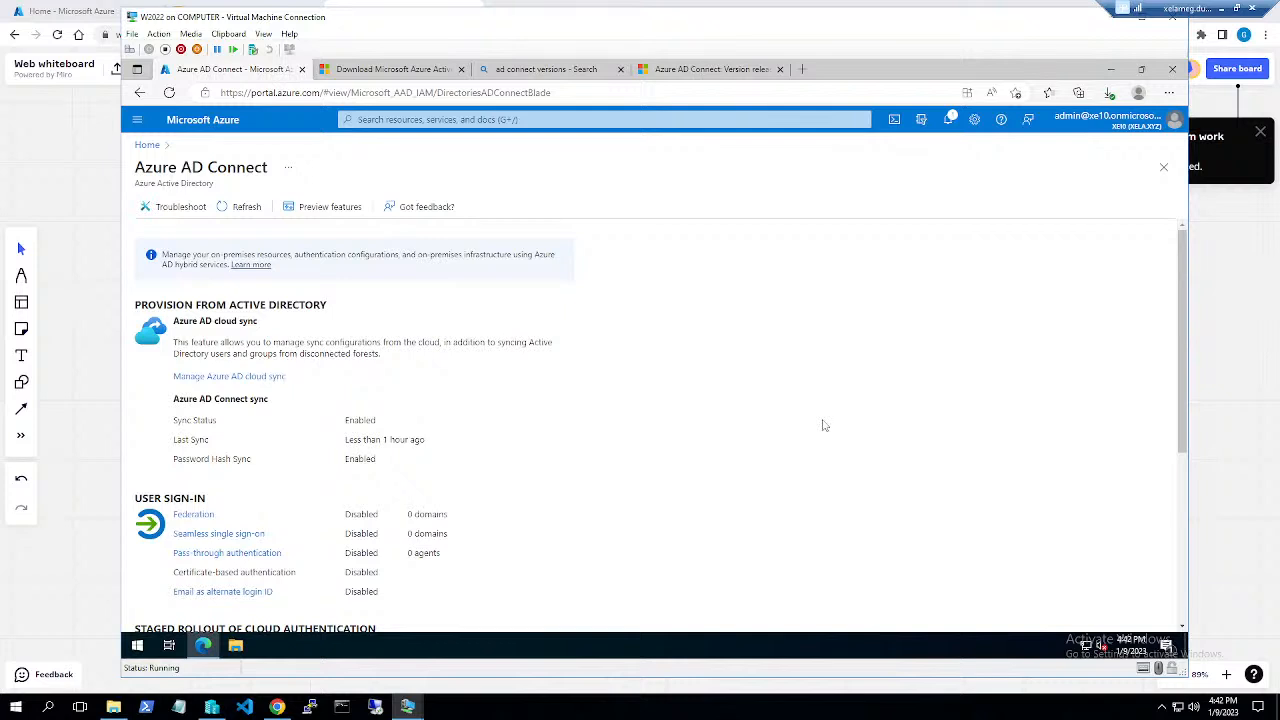
pyautogui.click(1109, 94)
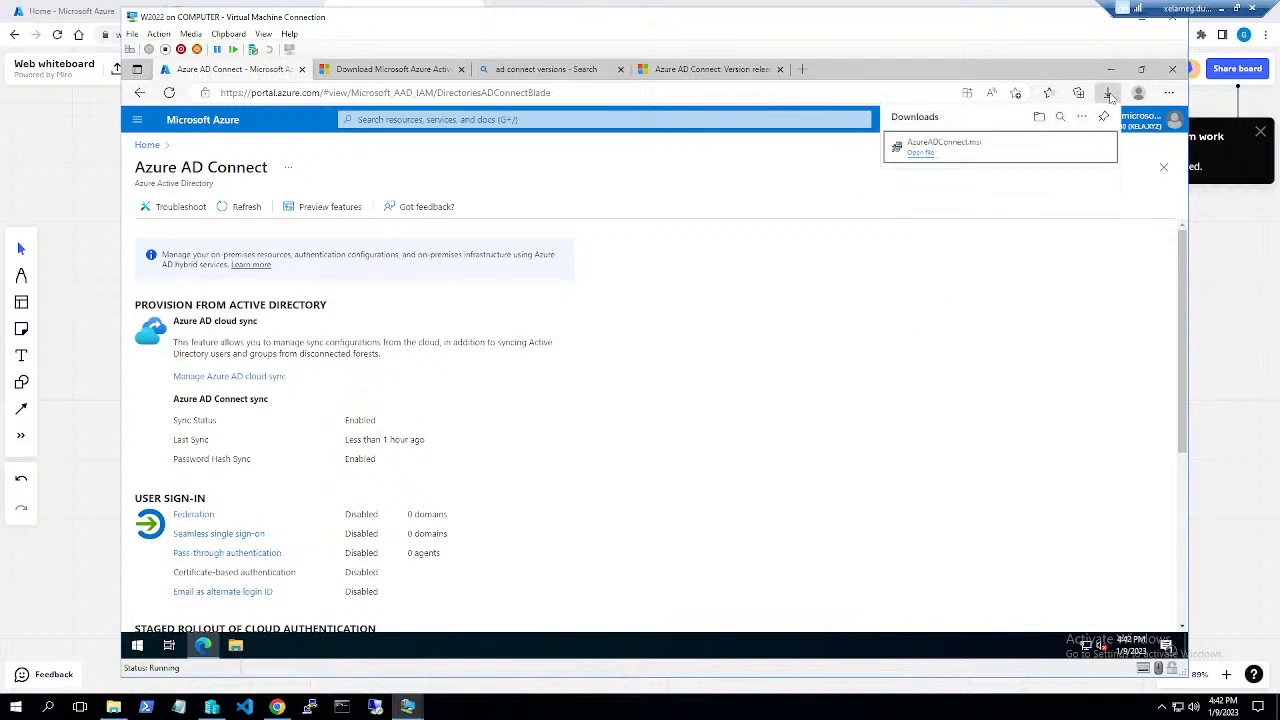
pyautogui.click(920, 152)
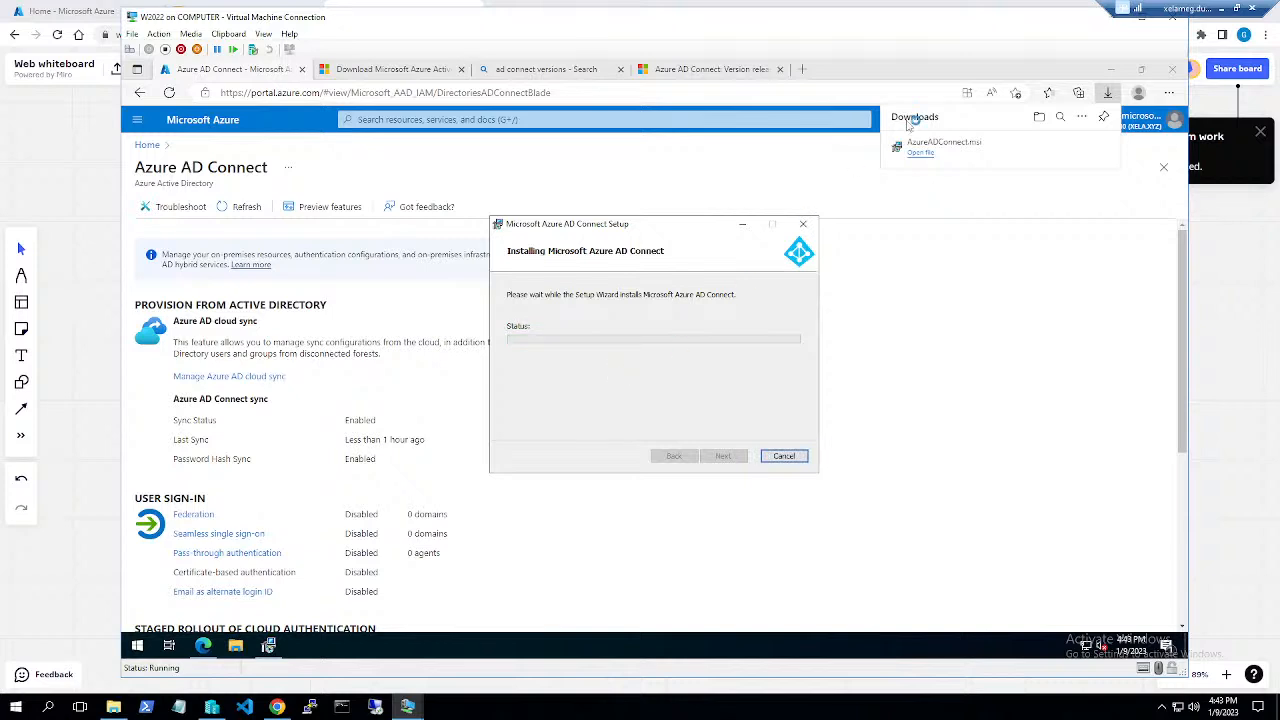
pyautogui.click(1111, 69)
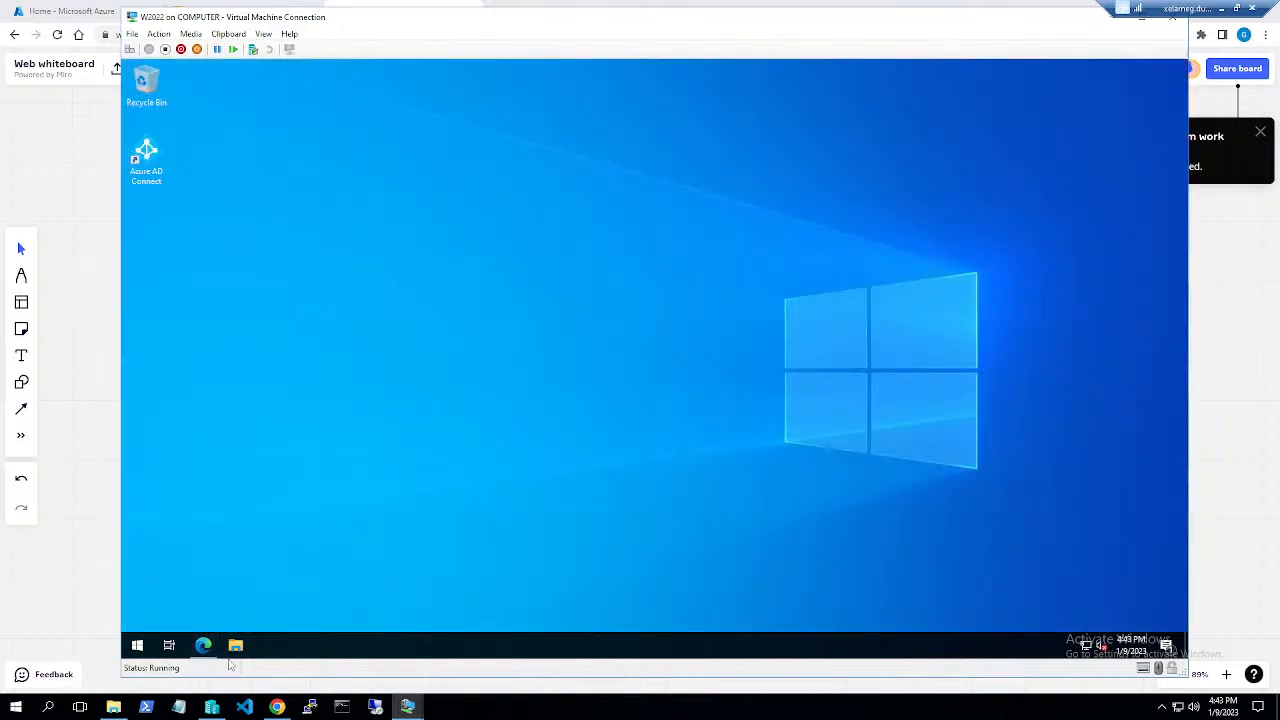
# - Bring the installer forward, reposition it, and agree to the licence terms and privacy notice
pyautogui.click(205, 647)
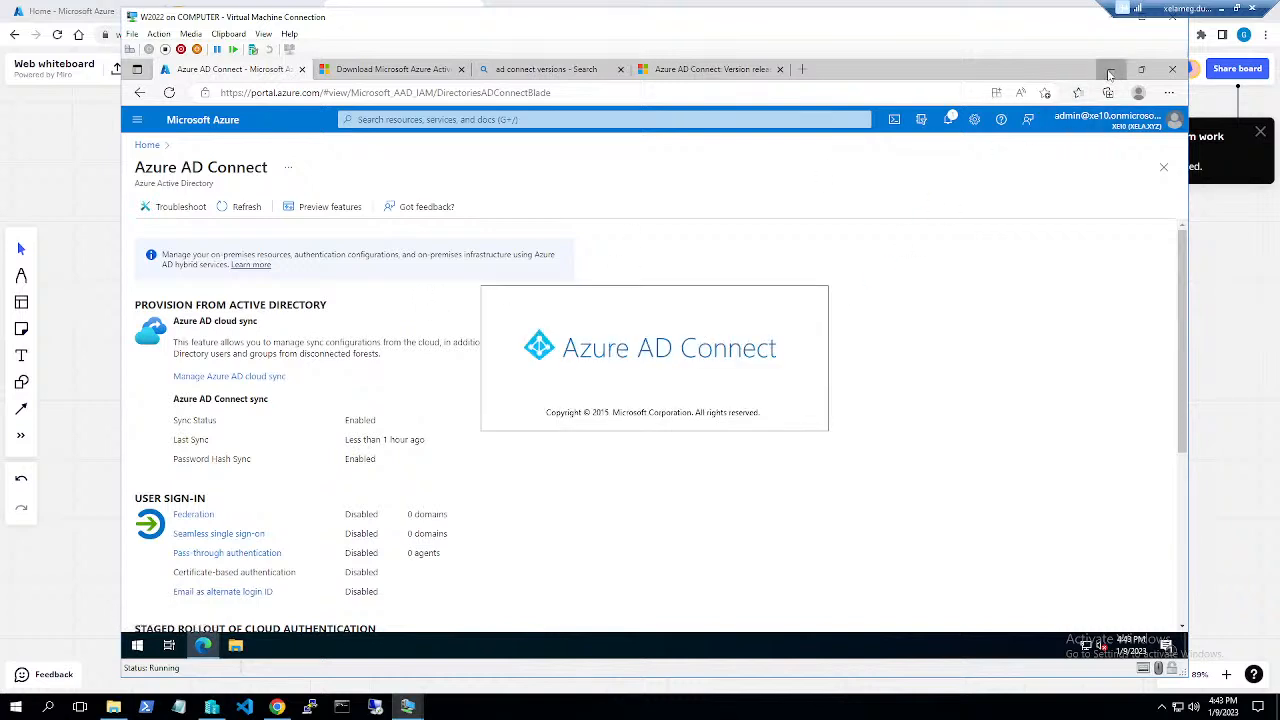
pyautogui.click(1109, 72)
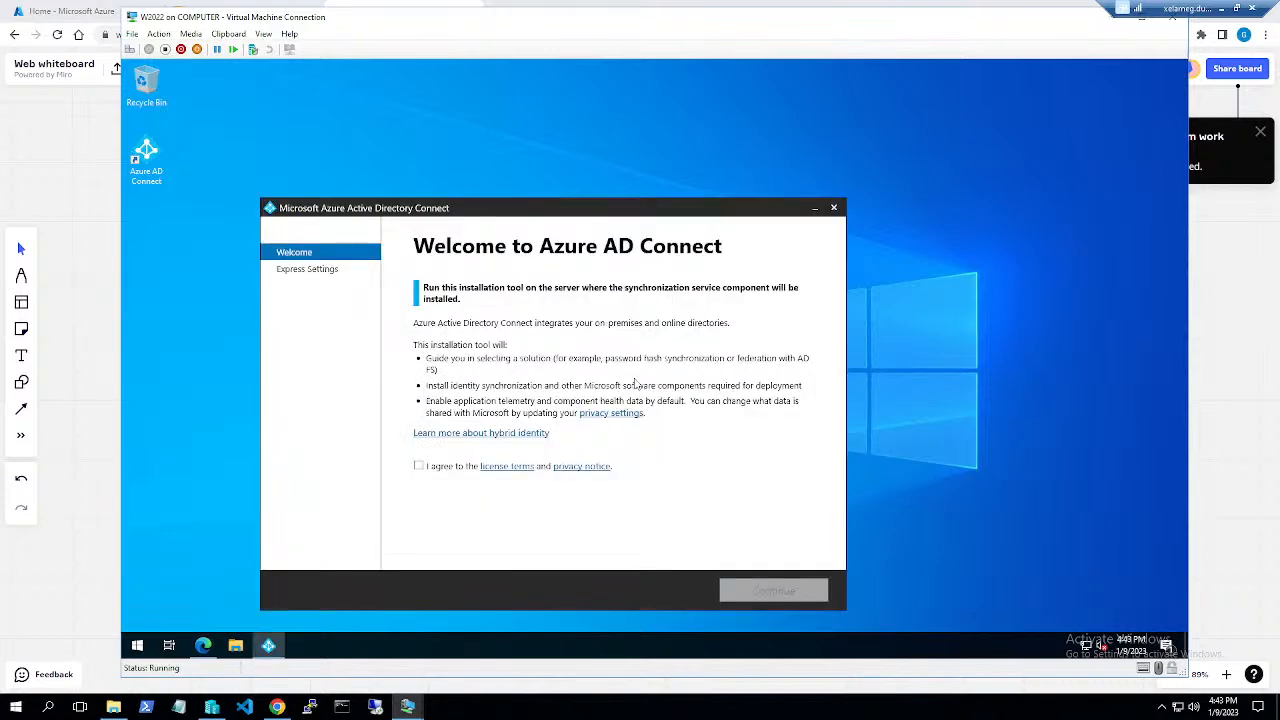
pyautogui.moveTo(482, 212); pyautogui.dragTo(512, 172)
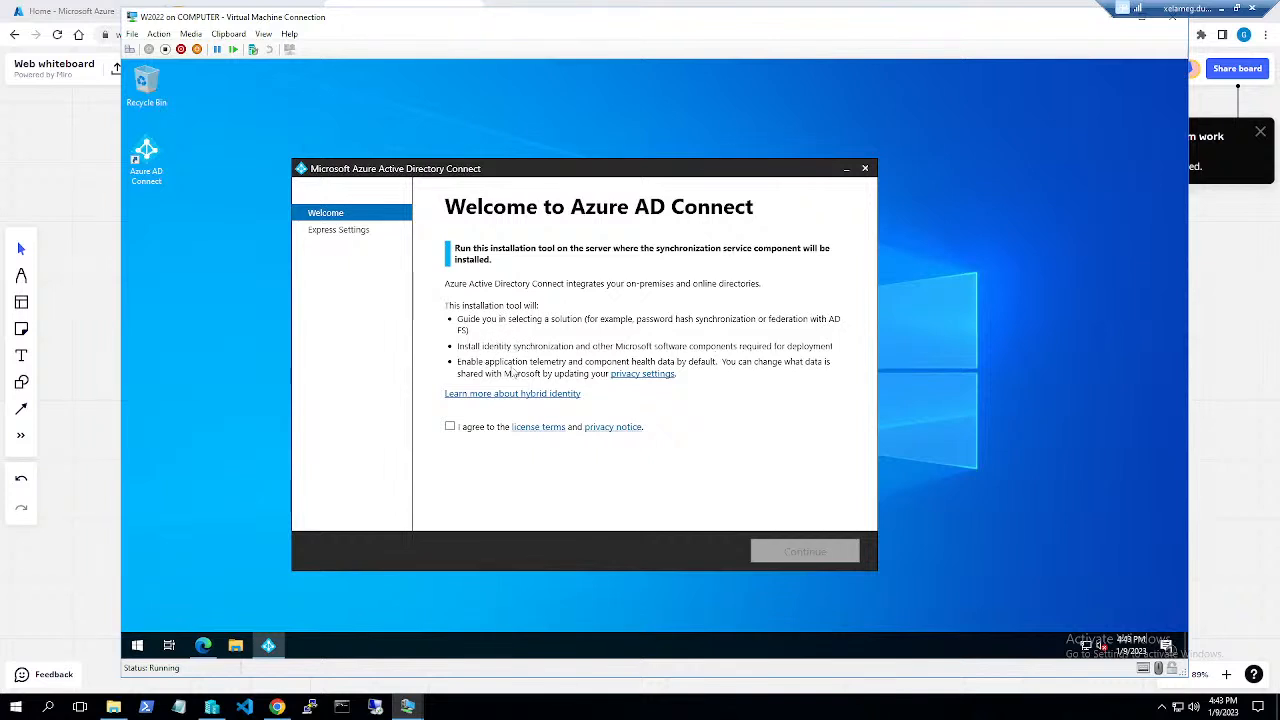
pyautogui.click(450, 427)
# - Continue past the Welcome page and choose Use express settings
pyautogui.click(826, 556)
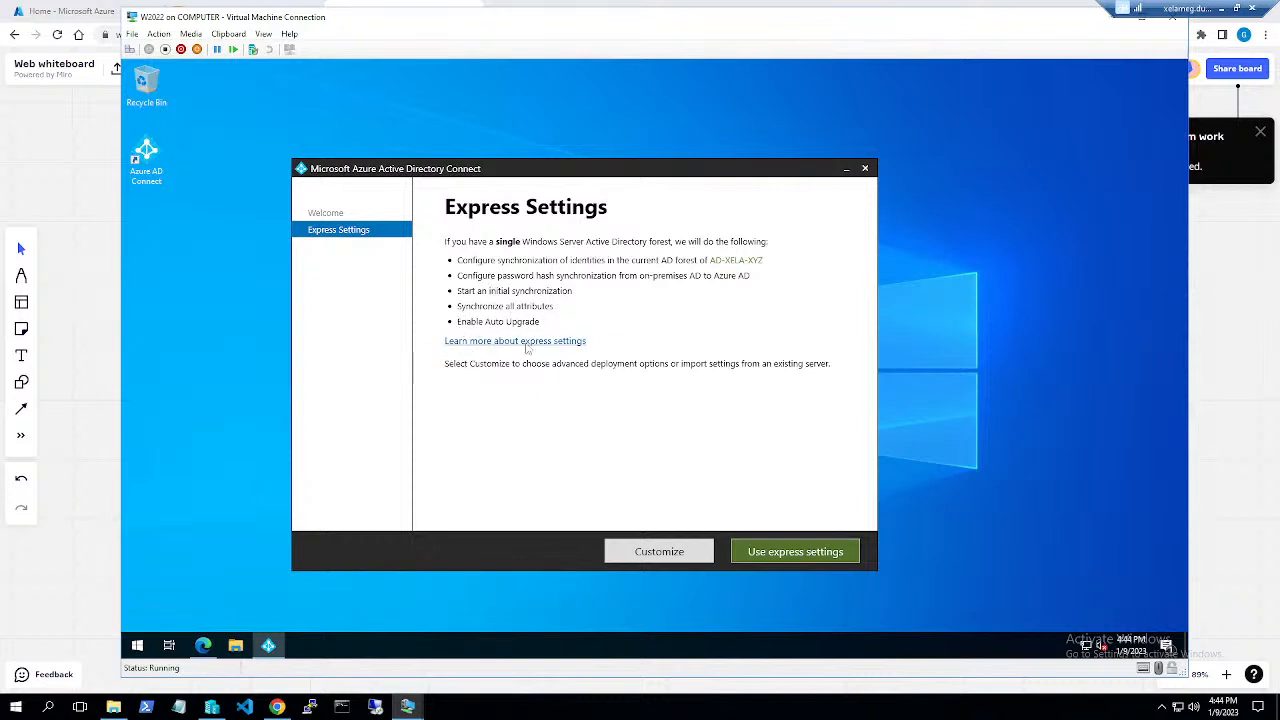
pyautogui.click(774, 553)
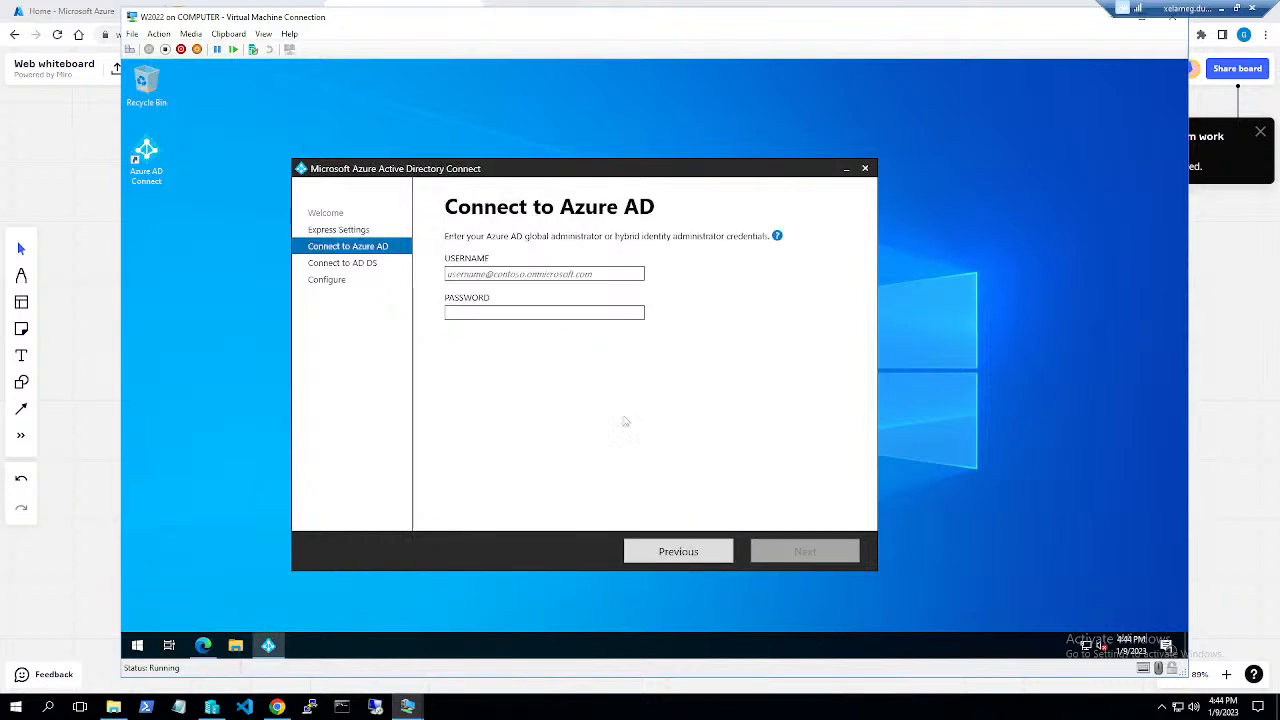
# - Enter the Azure AD administrator's username and password and submit them with Next
pyautogui.click(526, 273)
pyautogui.click(495, 273)
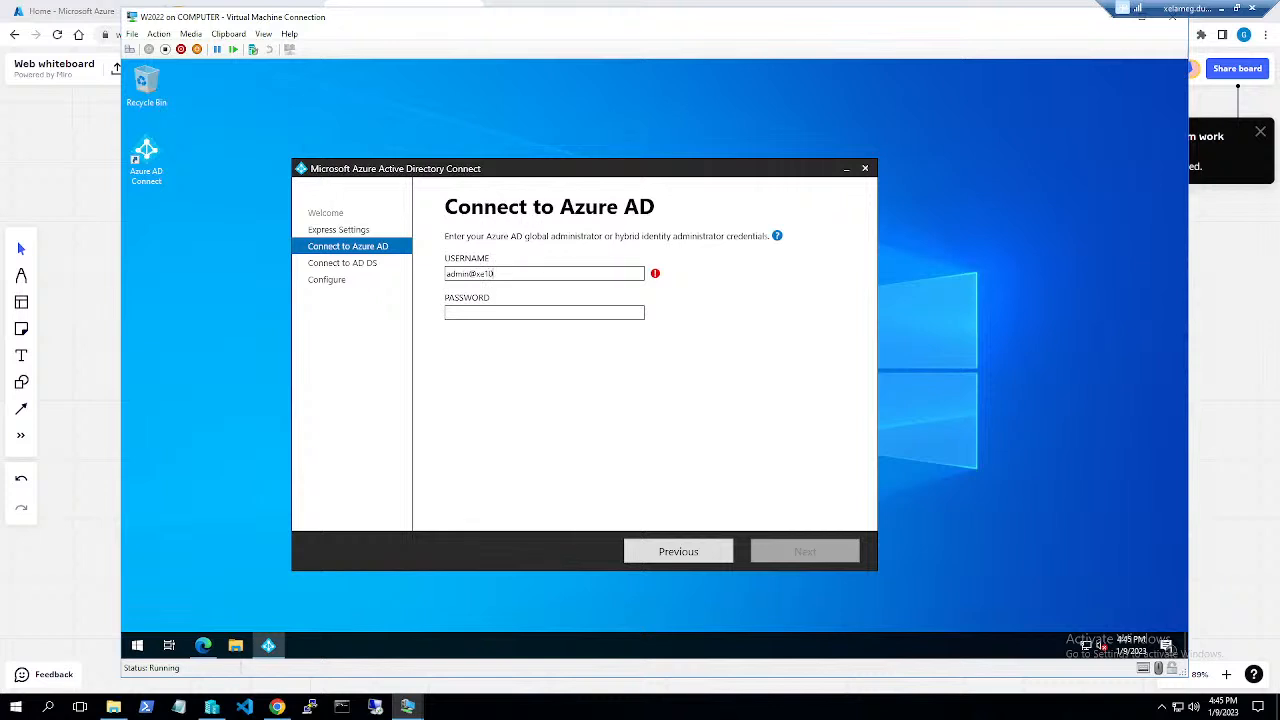
pyautogui.press('Tab')
pyautogui.write('••••••••••')
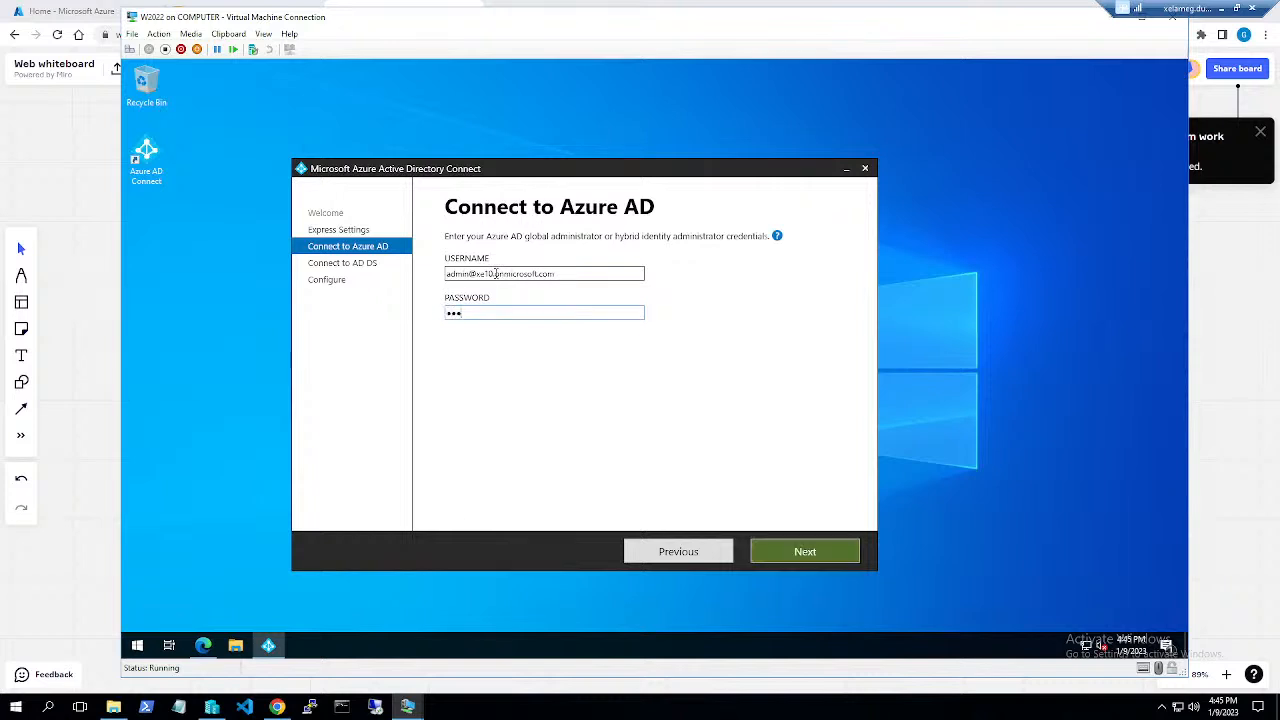
pyautogui.write('•')
pyautogui.click(806, 550)
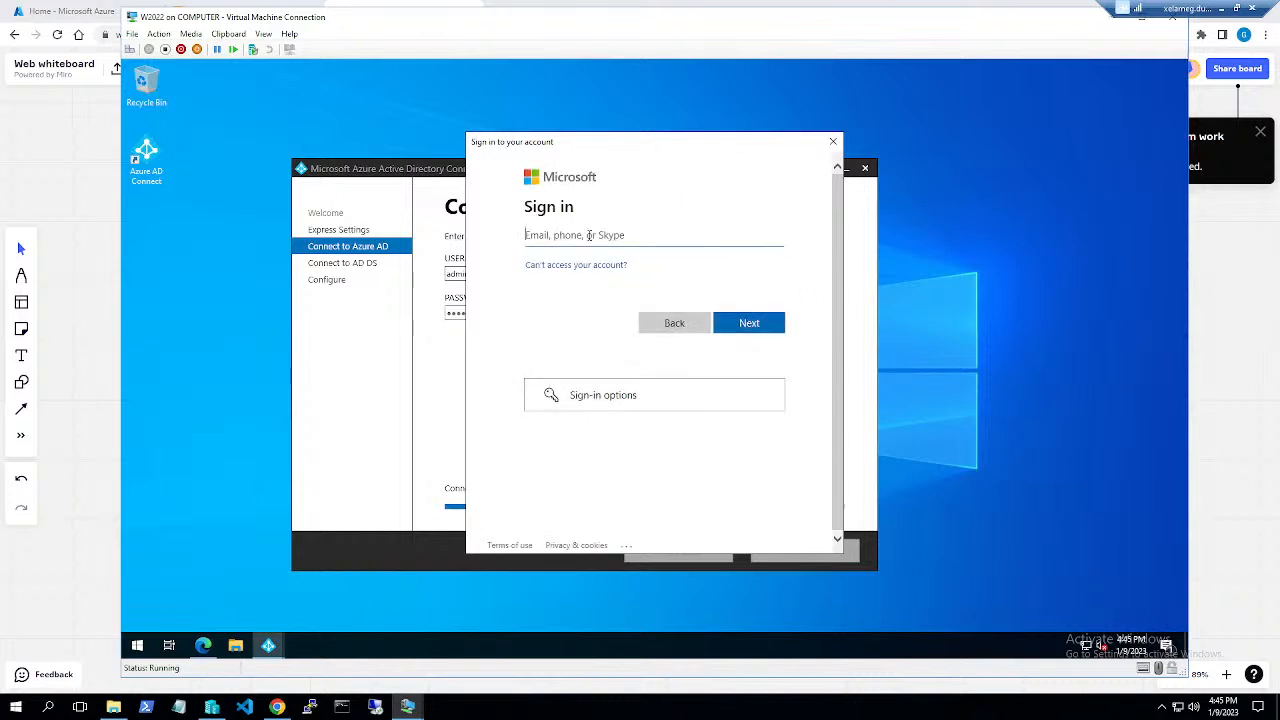
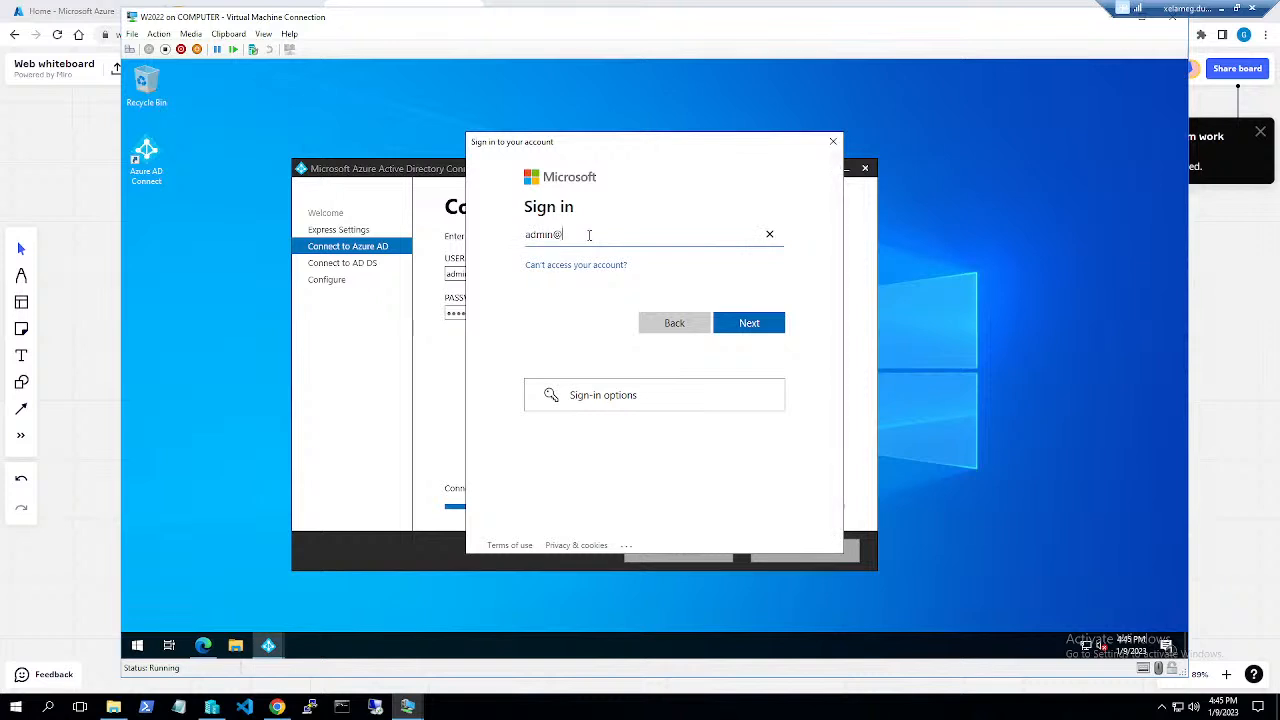
# - Sign in to the Microsoft window with the admin account's email and password, correcting a typo
pyautogui.click(747, 325)
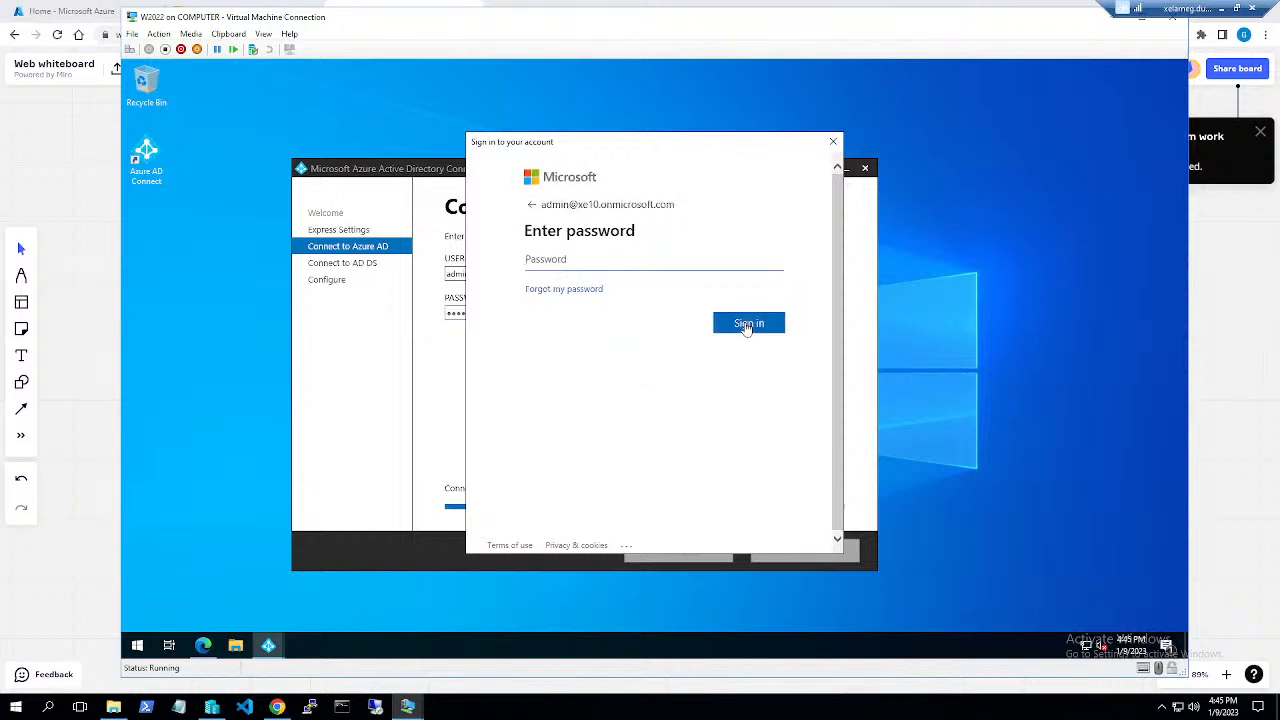
pyautogui.write('********')
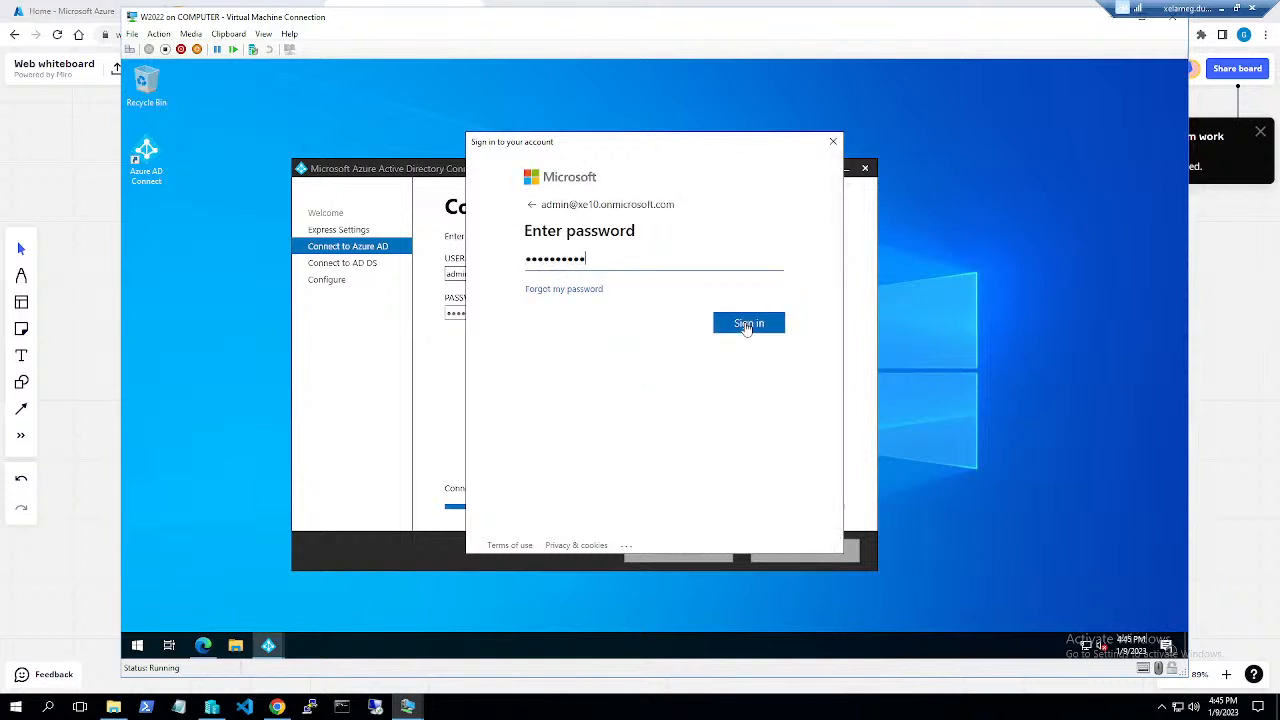
pyautogui.click(747, 324)
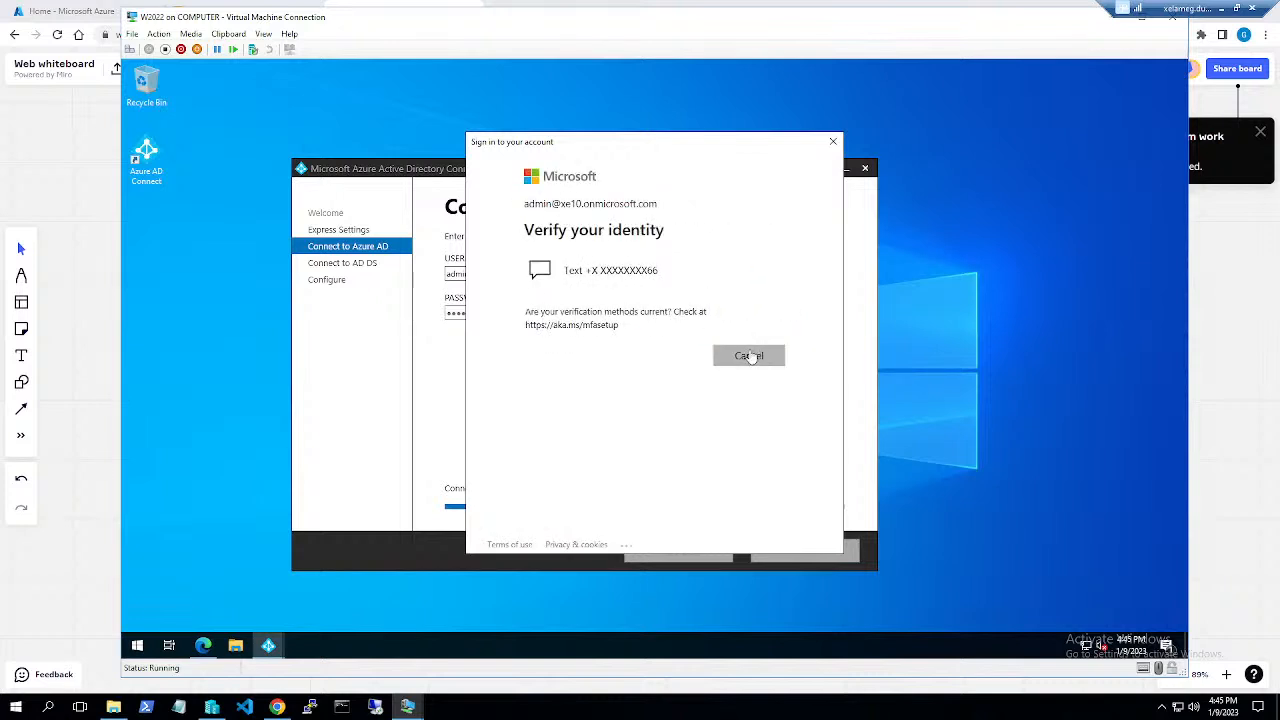
# - Complete verification by entering the code sent via text message
pyautogui.click(608, 272)
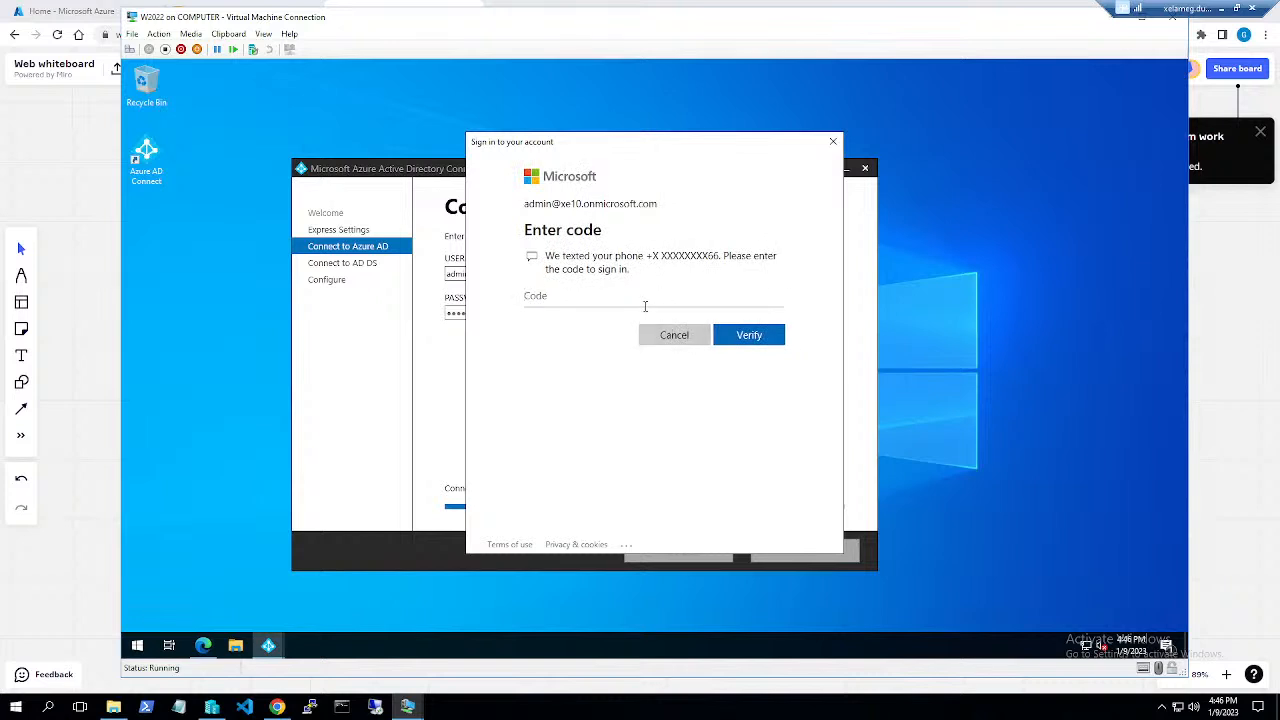
pyautogui.click(750, 336)
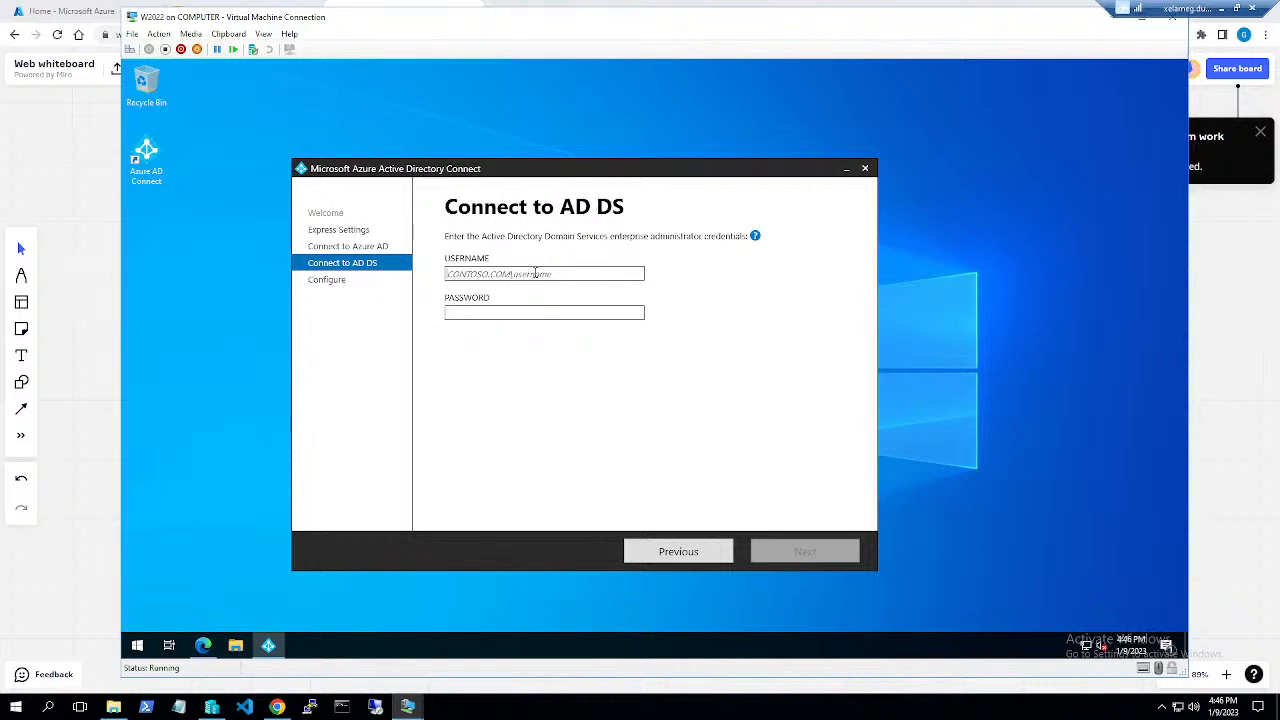
# - Enter the domain enterprise administrator's username and password and validate them with Next
pyautogui.write('A')
pyautogui.write('D-XELA-XYZ\\Admin')
pyautogui.press('Tab')
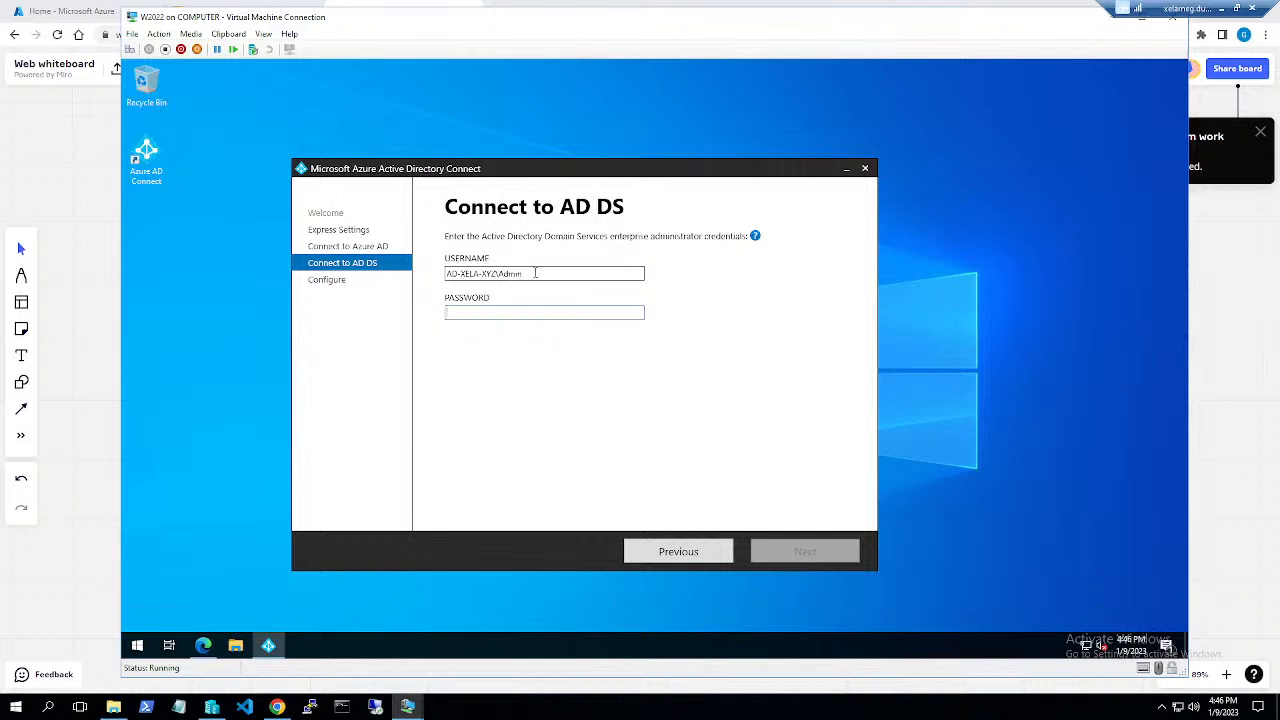
pyautogui.write('P')
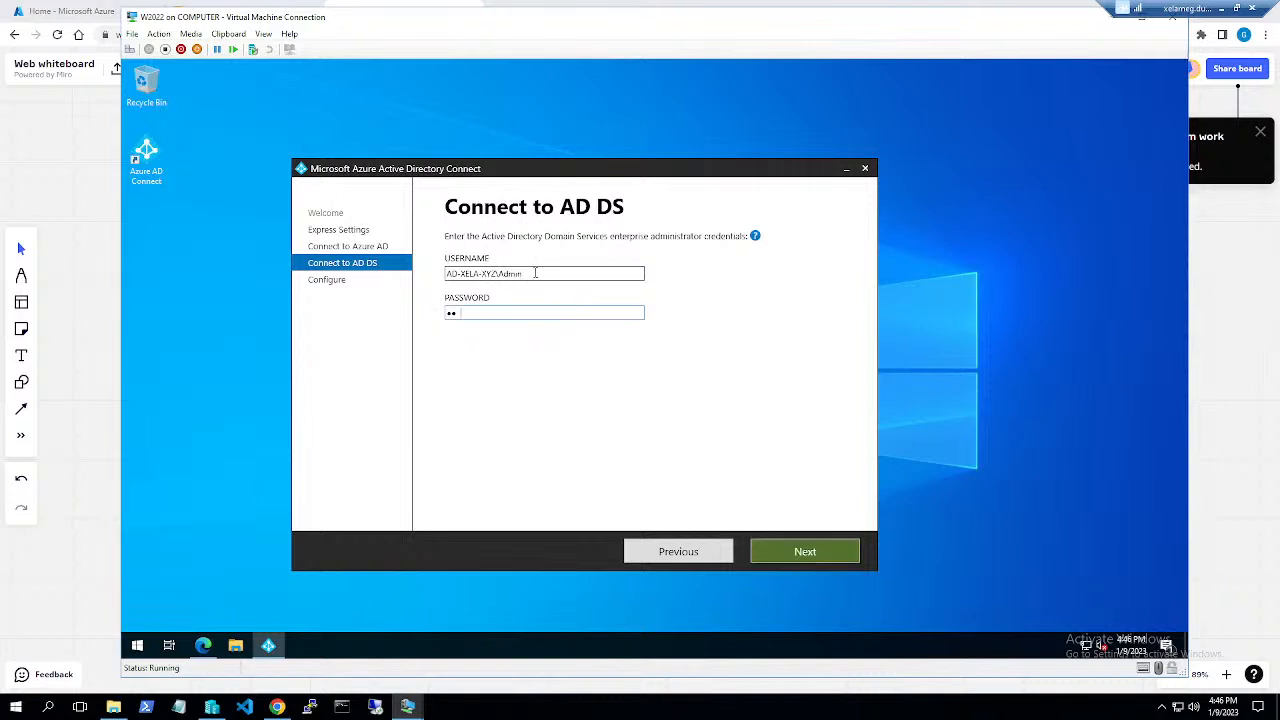
pyautogui.press('BackSpace')
pyautogui.press('BackSpace')
pyautogui.press('BackSpace')
pyautogui.click(805, 552)
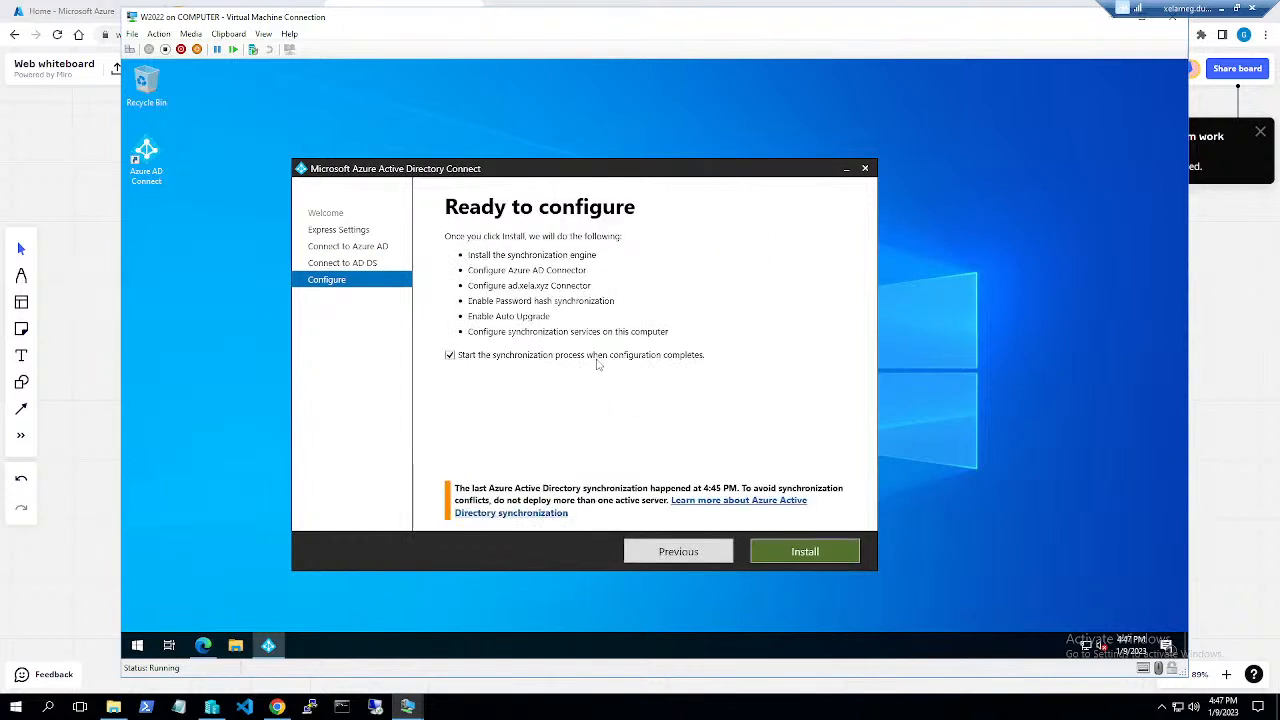
# - Untick 'Start the synchronization process when configuration completes' so sync stays disabled
pyautogui.click(450, 356)
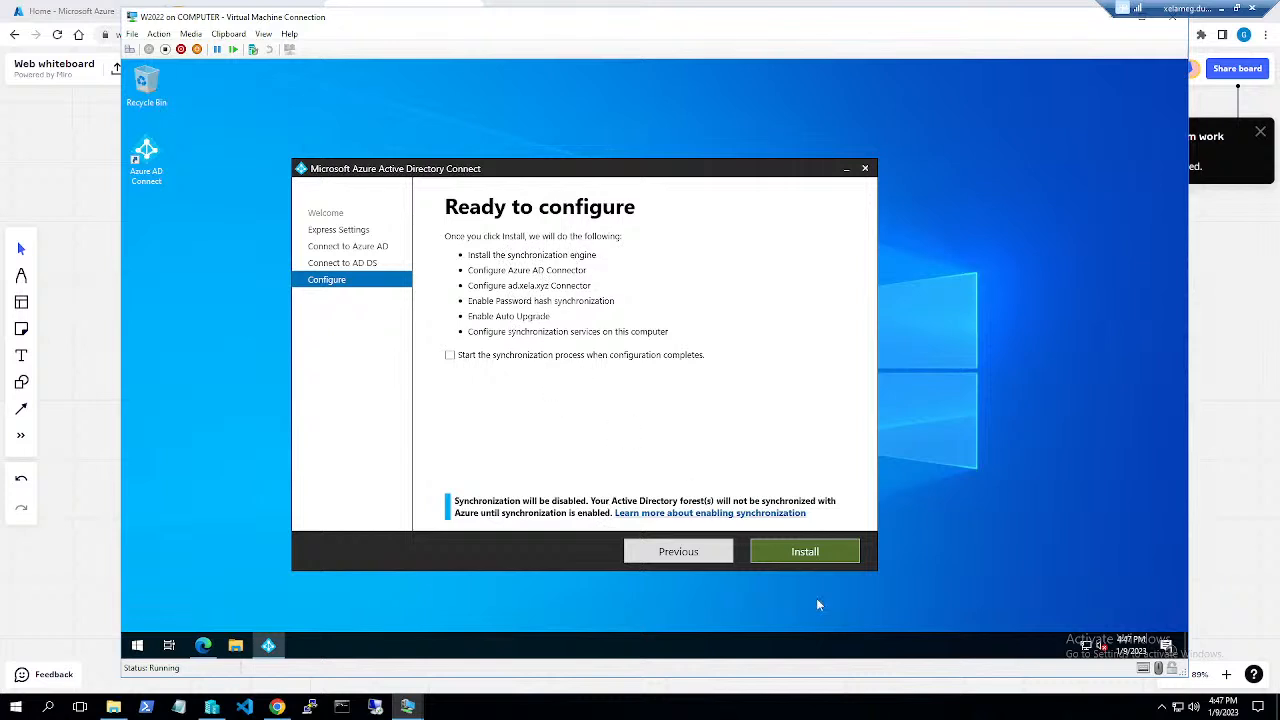
# - Launch the Azure AD Connect install so the synchronization services begin configuring
pyautogui.click(811, 548)
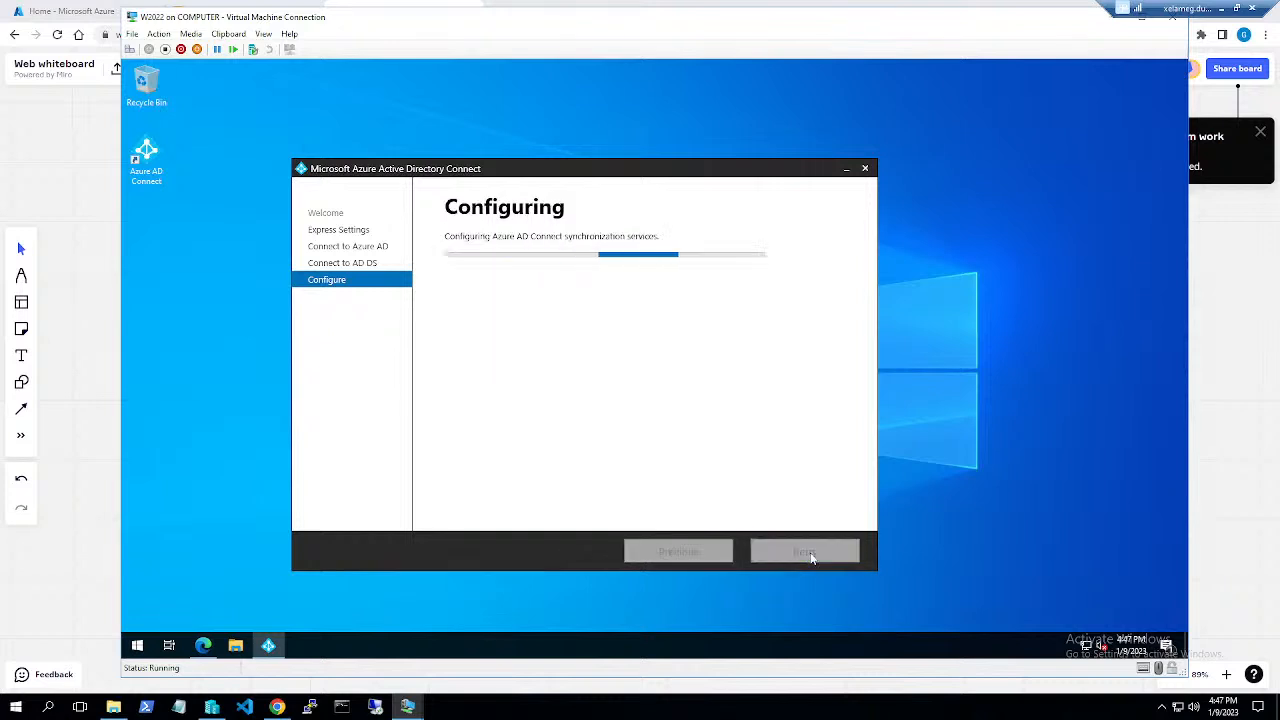